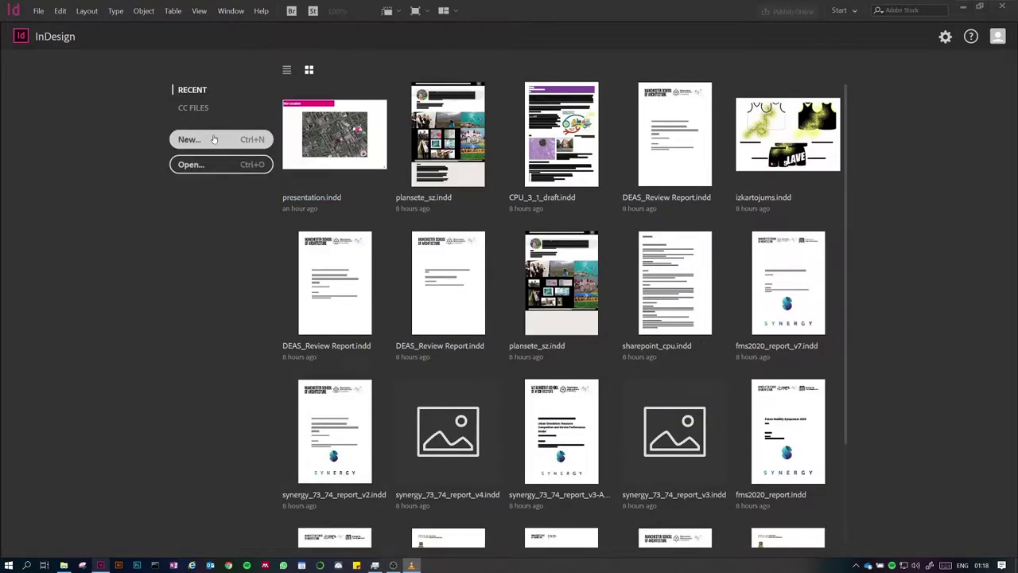
Start a new document and set its units to pixels
click(214, 139)
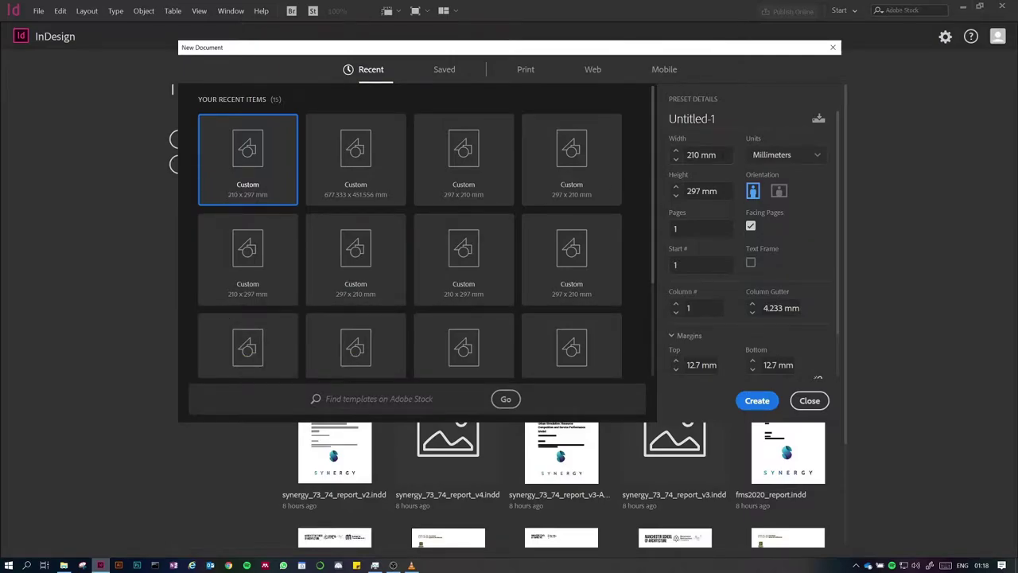
key(ctrl+a)
key(Right)
drag(722, 154, 678, 159)
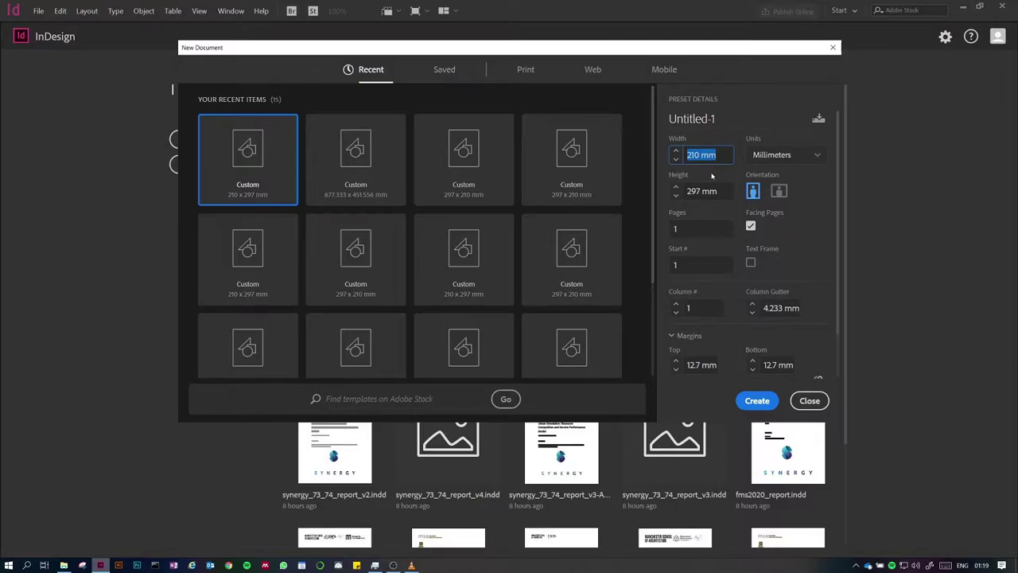
click(772, 159)
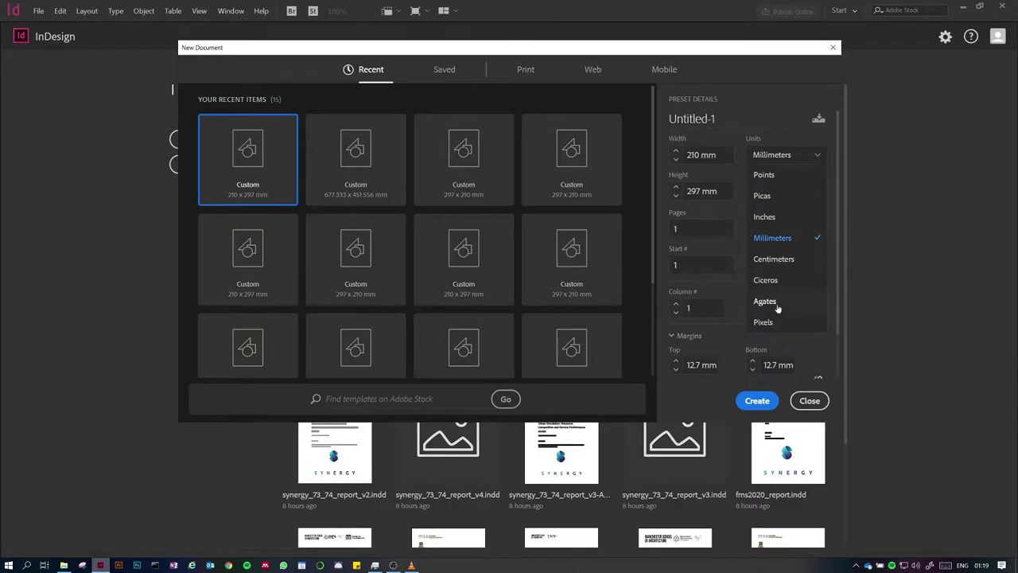
click(765, 322)
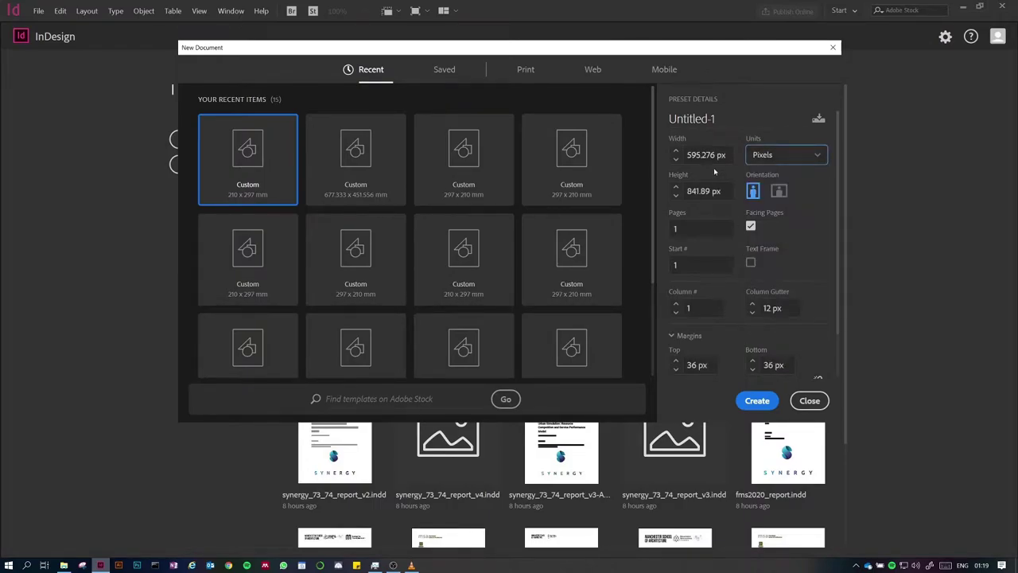
Set the page size to 1920 px wide by 1280 px high with 10 pages, and create the document
drag(727, 155, 687, 155)
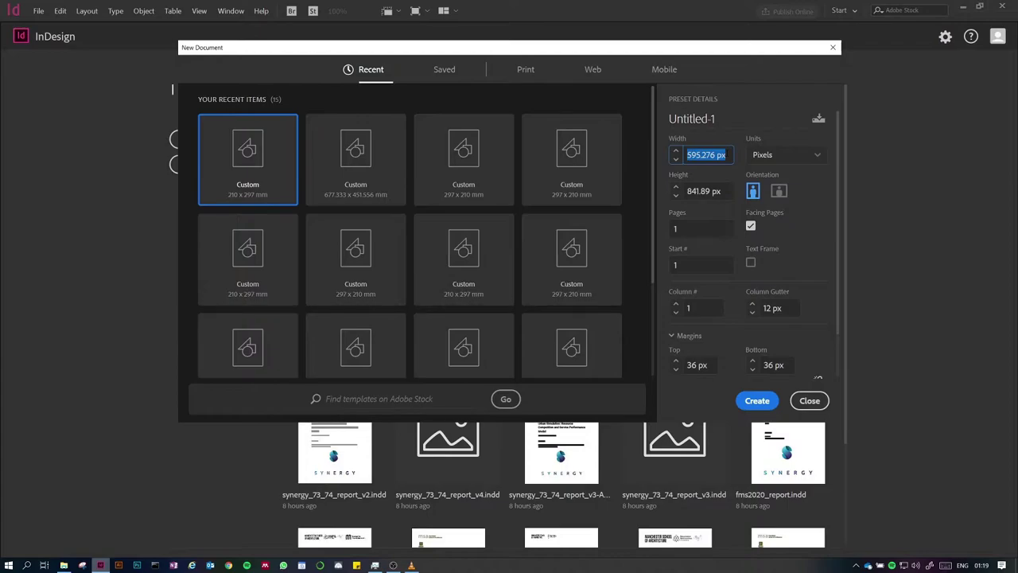
text(1920)
key(Tab)
text(1280)
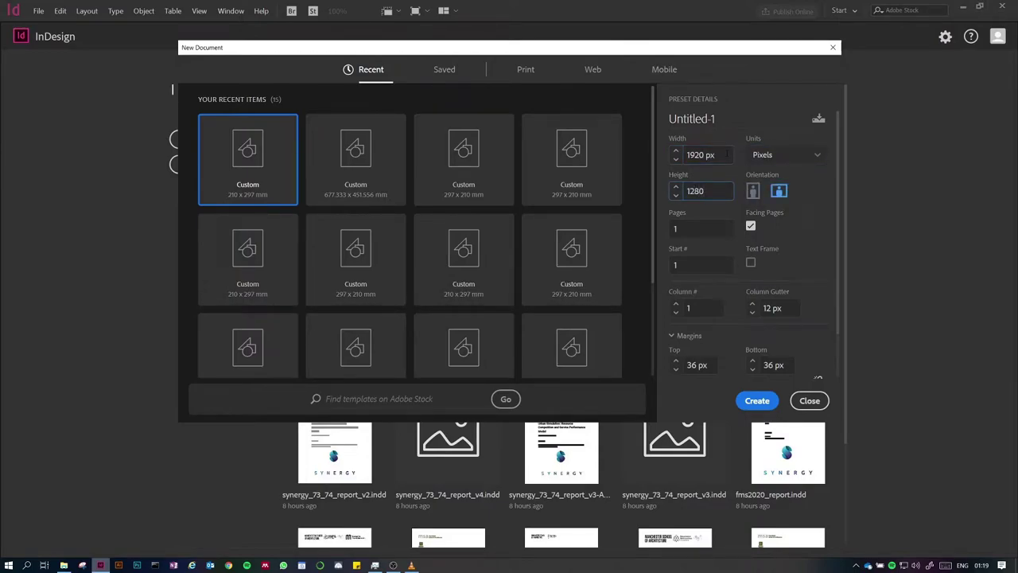
key(Tab)
text(10)
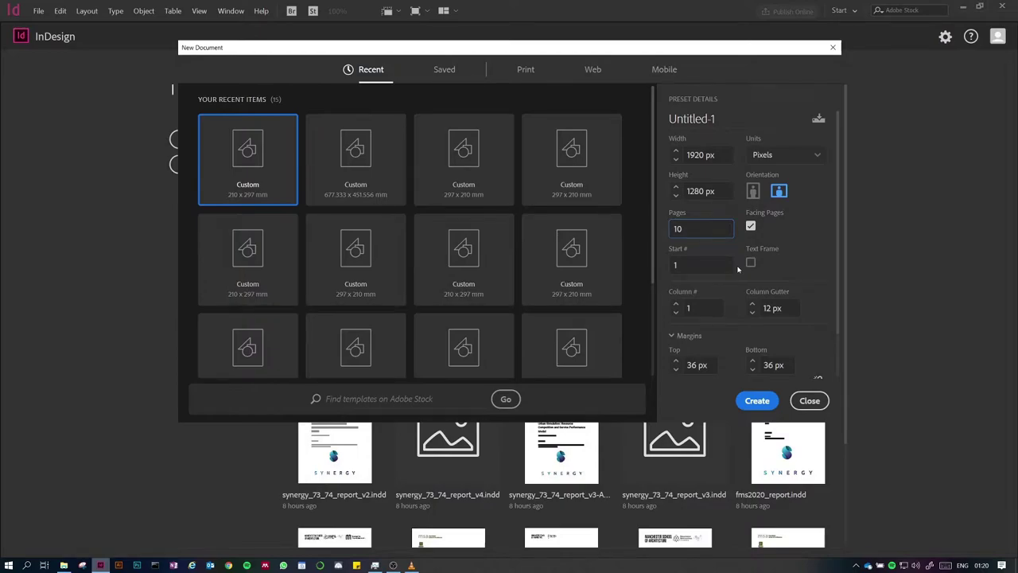
scroll(737, 270, down, 1)
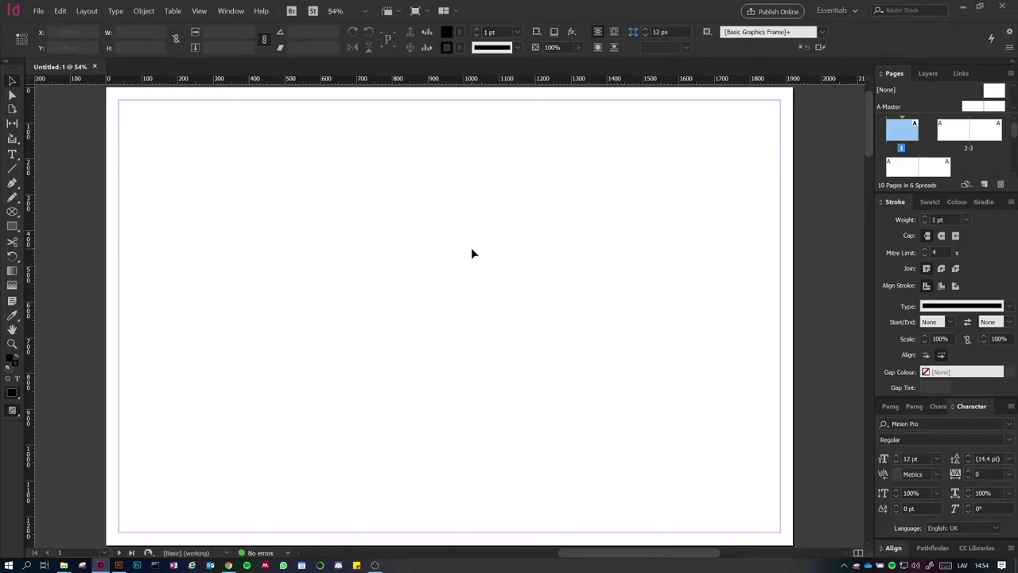
Go to page 2 and draw a rectangle about 520 by 420 px in the page's upper-left area
scroll(472, 250, up, 1)
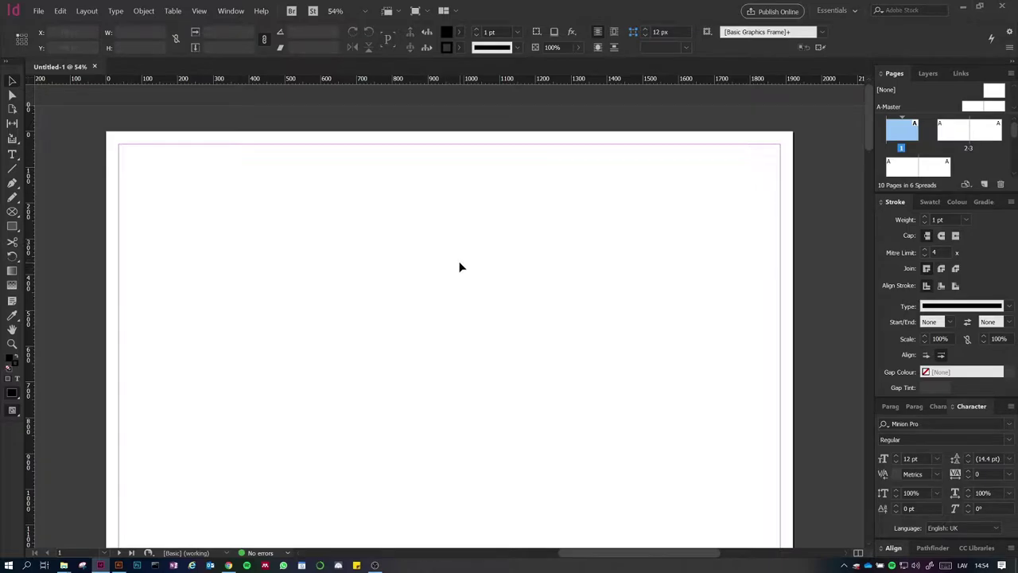
scroll(458, 263, down, 1)
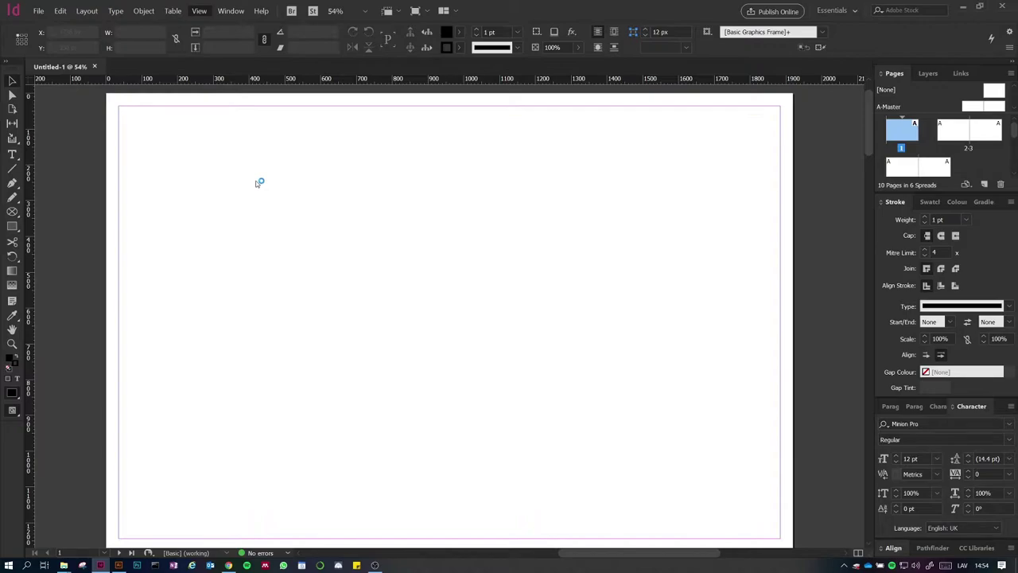
double_click(951, 134)
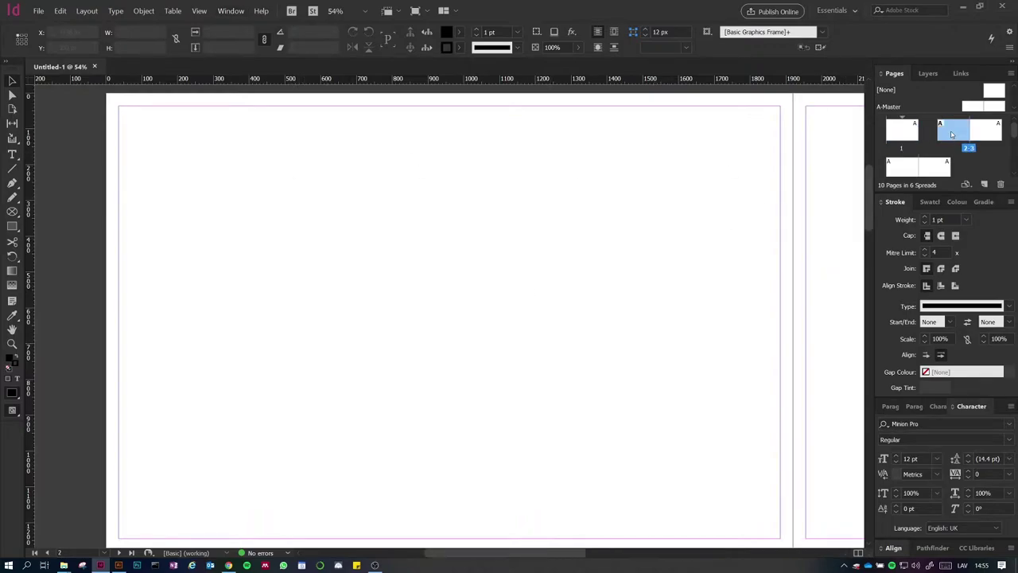
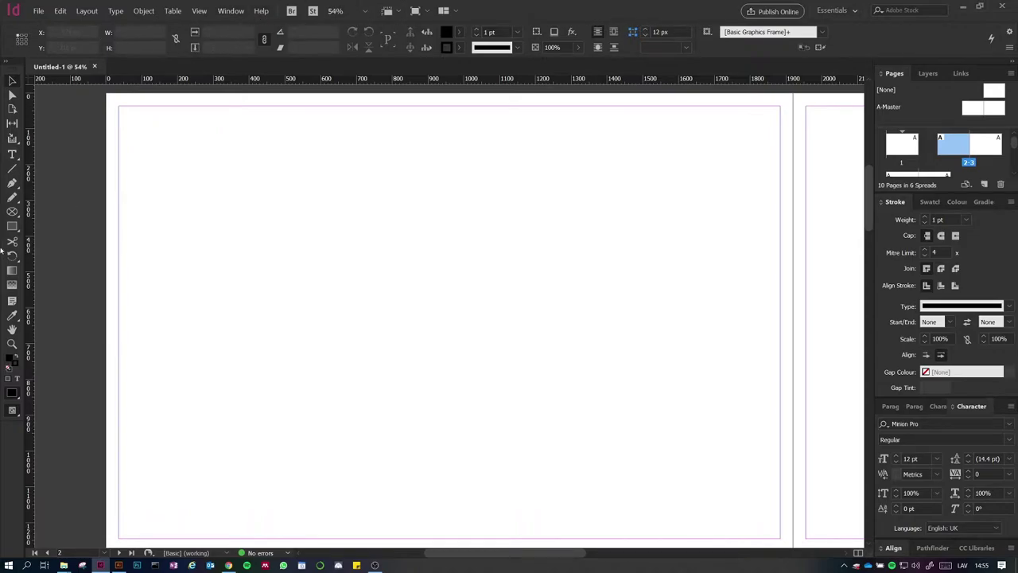
click(12, 226)
drag(235, 170, 422, 327)
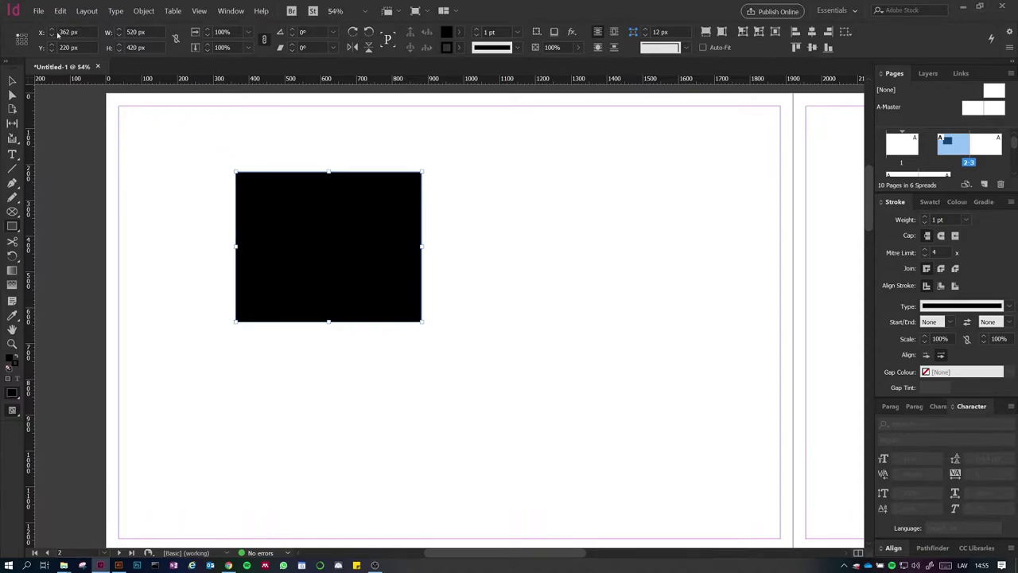
click(148, 30)
key(Return)
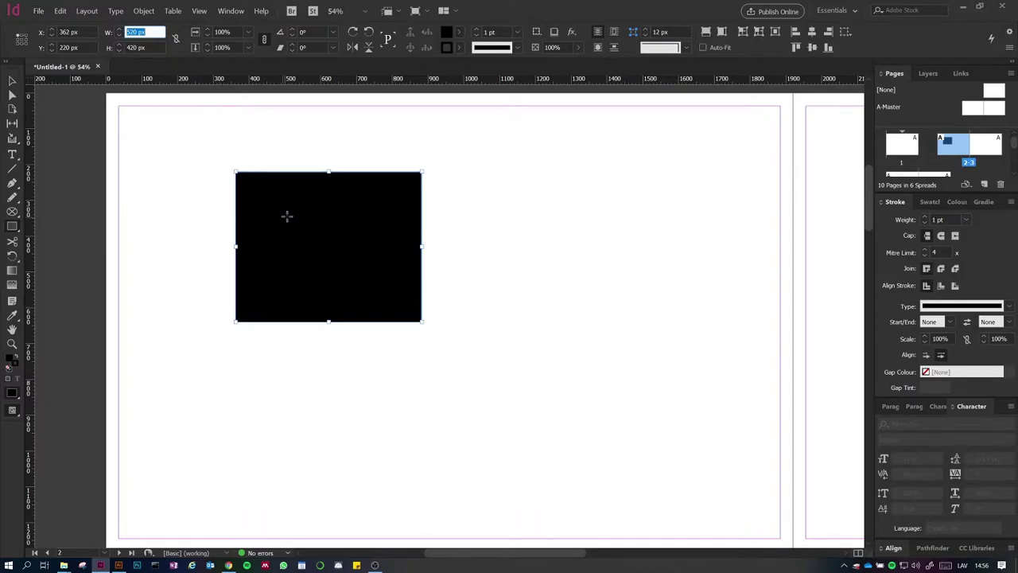
Rotate the rectangle on page 2 through four 90° turns and fill it with magenta
click(353, 32)
click(352, 32)
click(353, 32)
click(353, 32)
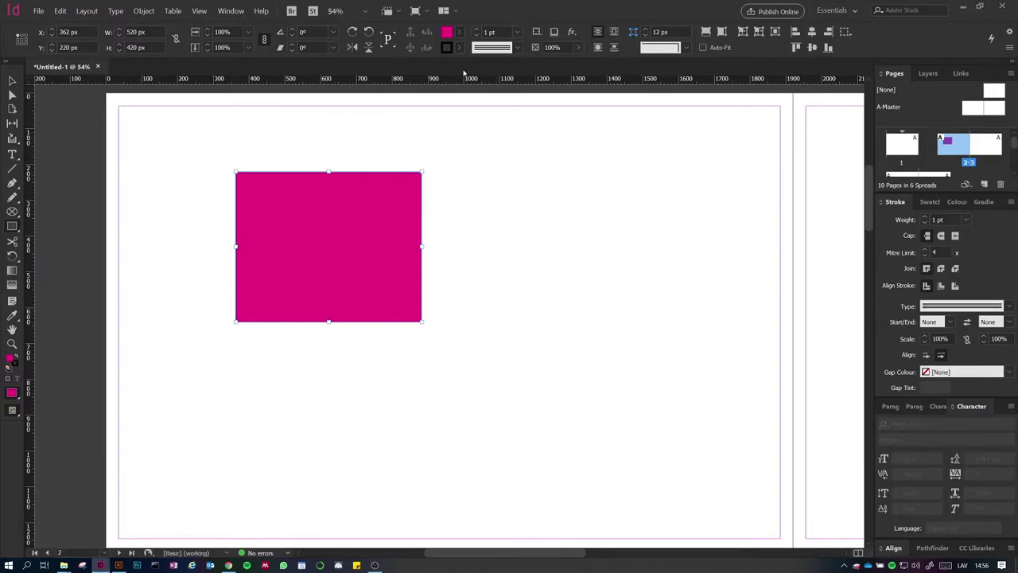
Set the magenta rectangle's stroke weight to 11 pt, and delete the rectangle from page 2
click(475, 29)
click(476, 30)
click(476, 30)
click(476, 29)
click(475, 30)
click(476, 30)
click(476, 30)
click(476, 30)
click(476, 30)
click(476, 31)
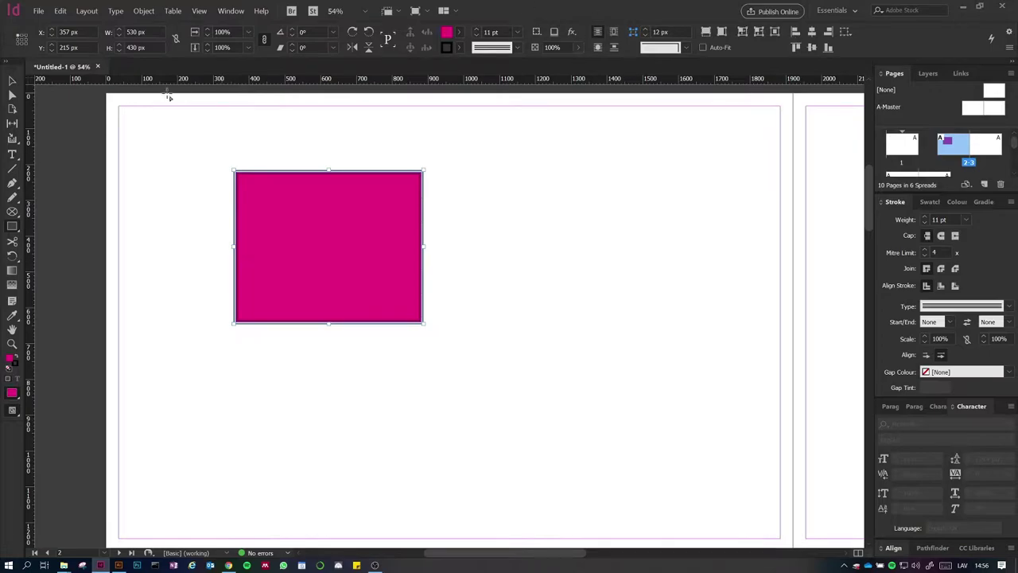
click(12, 80)
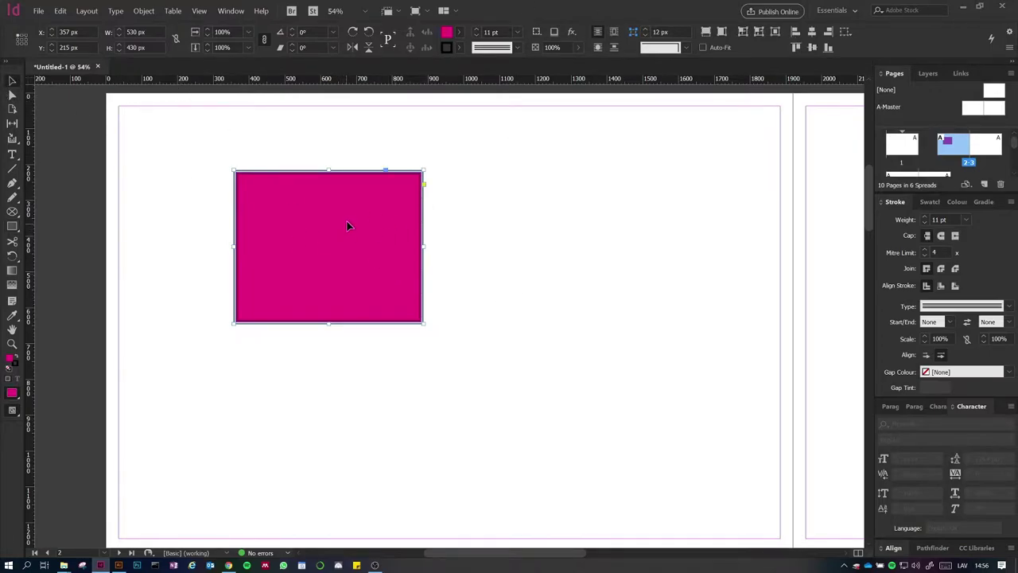
key(Delete)
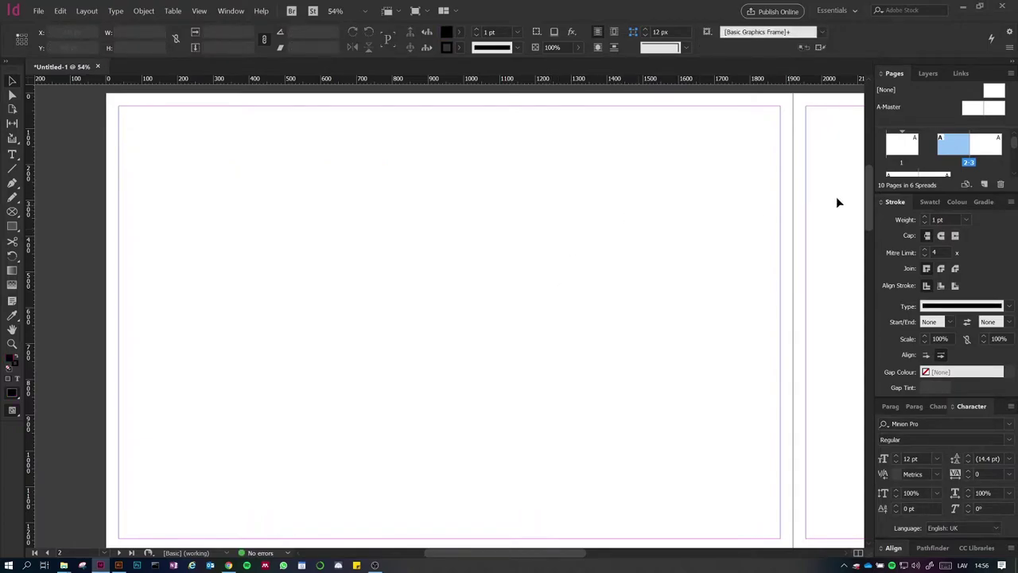
On the left page of A-Master, draw a magenta-filled rectangle about 898 by 318 px, and enlarge the page thumbnail area
double_click(973, 110)
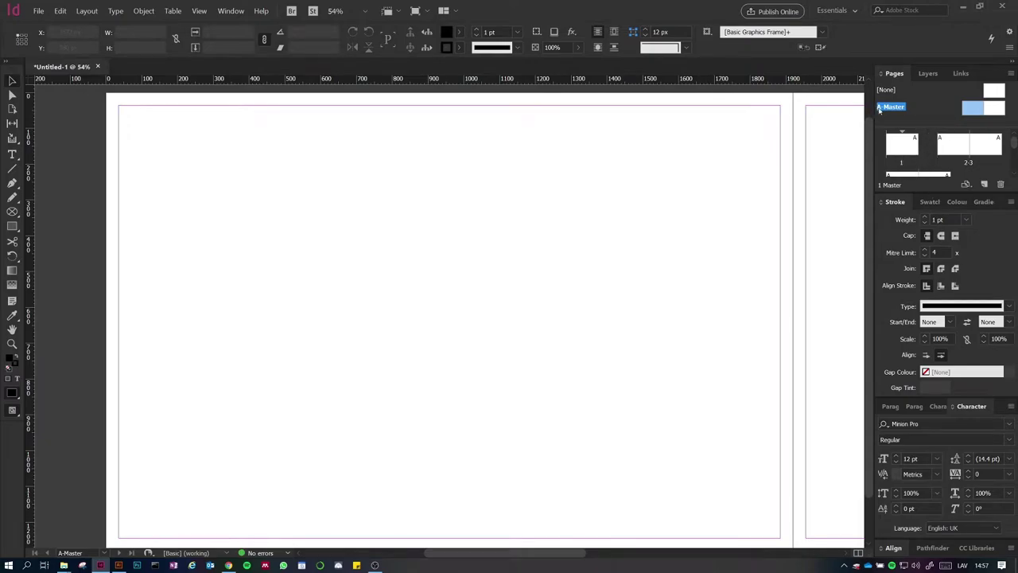
click(11, 228)
drag(373, 221, 695, 334)
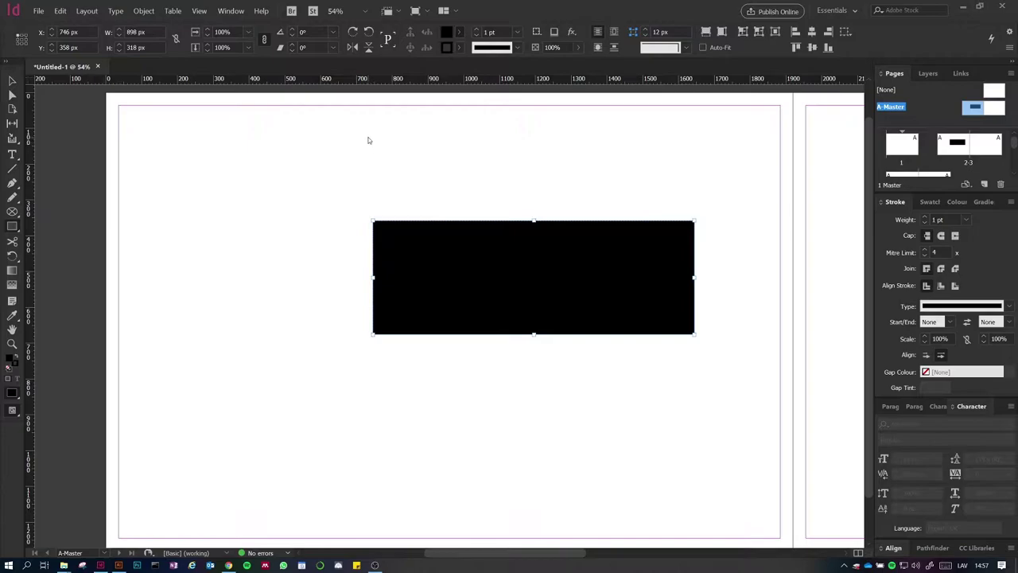
key(comma)
click(13, 80)
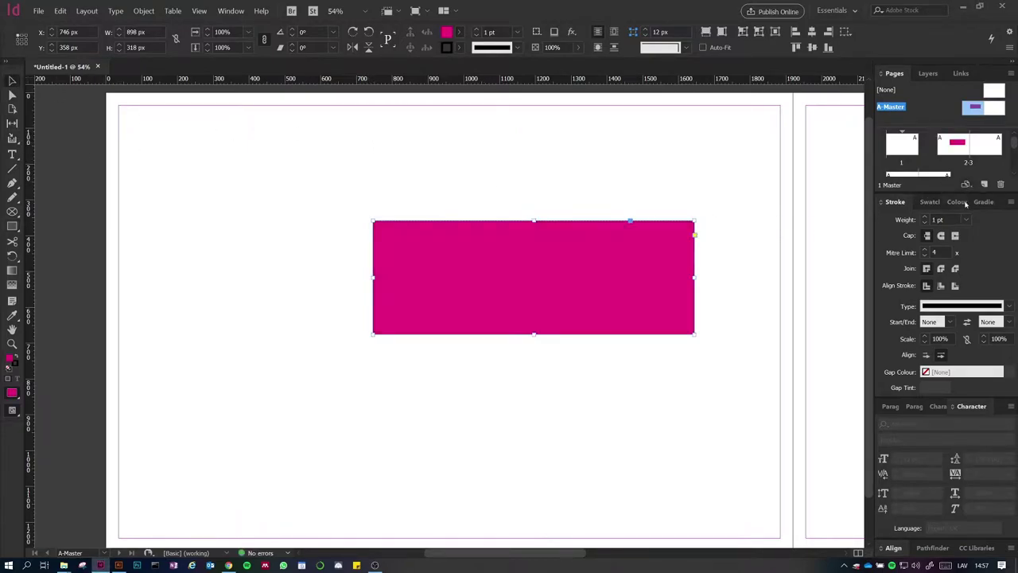
click(927, 202)
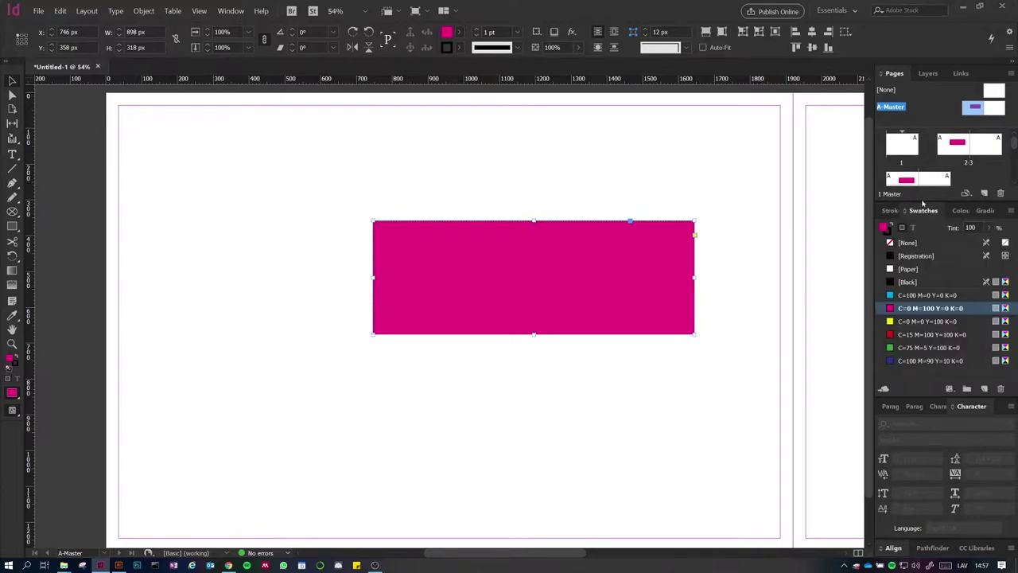
drag(921, 202, 921, 320)
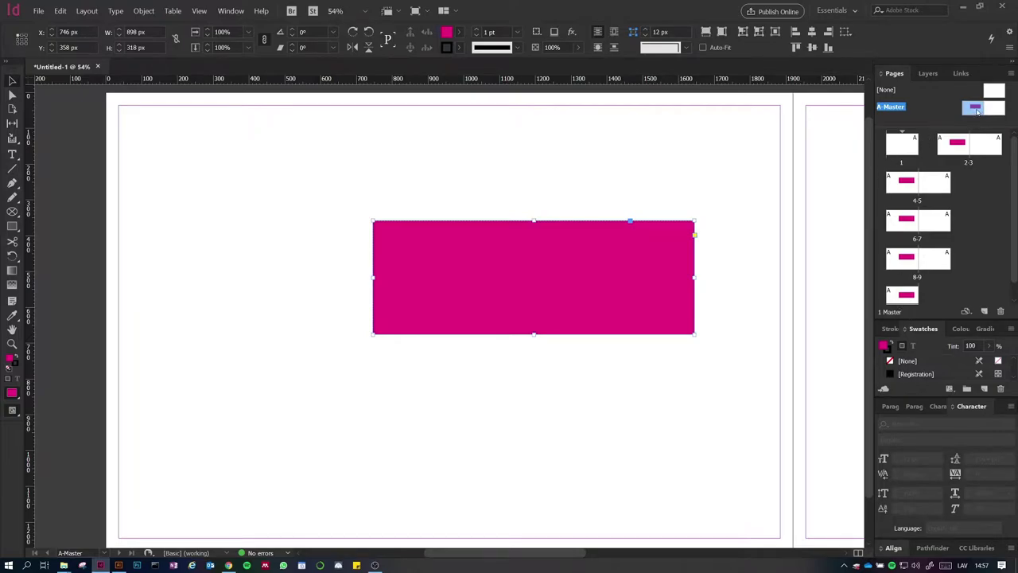
Move the magenta rectangle to the master page's upper-left corner at 0, 0 px and resize it to a vertical bar about 336 by 1280 px
drag(554, 271, 300, 171)
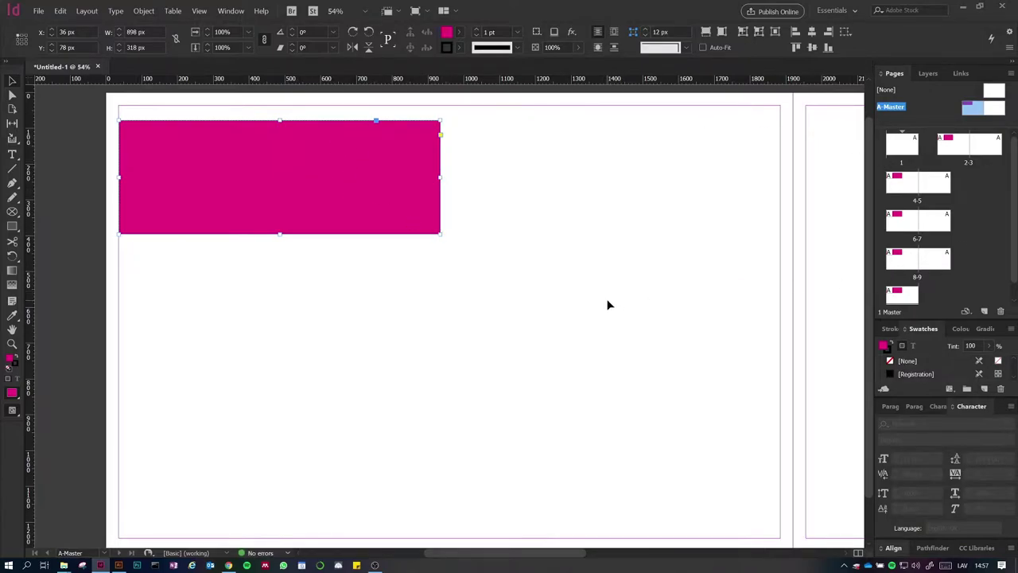
drag(353, 204, 340, 186)
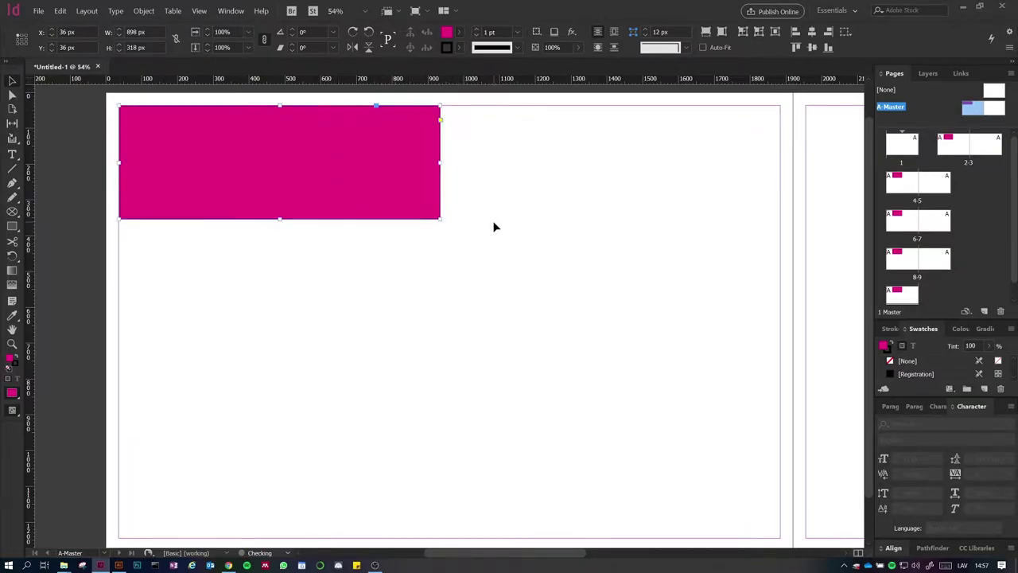
drag(409, 203, 345, 170)
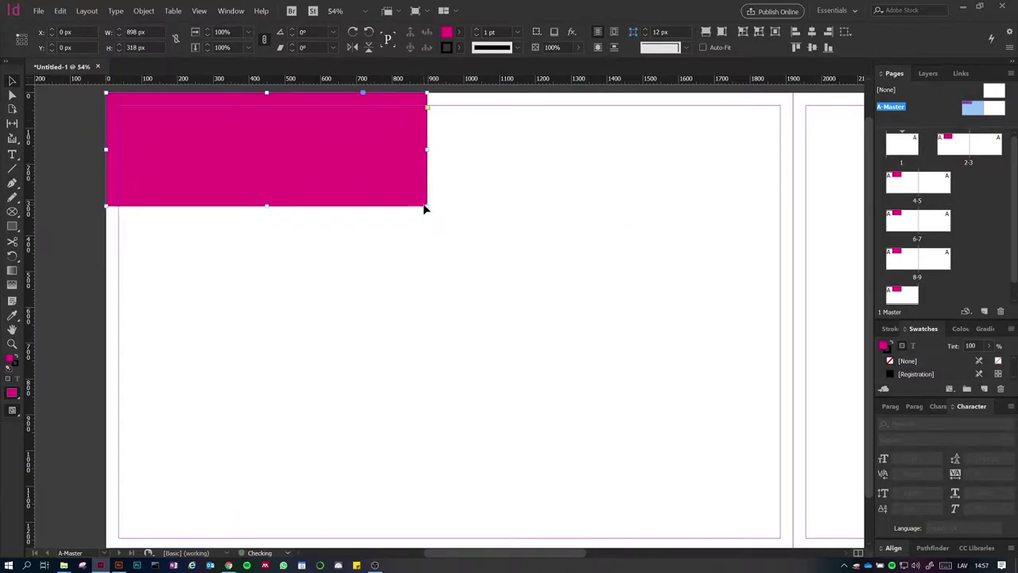
drag(426, 206, 226, 502)
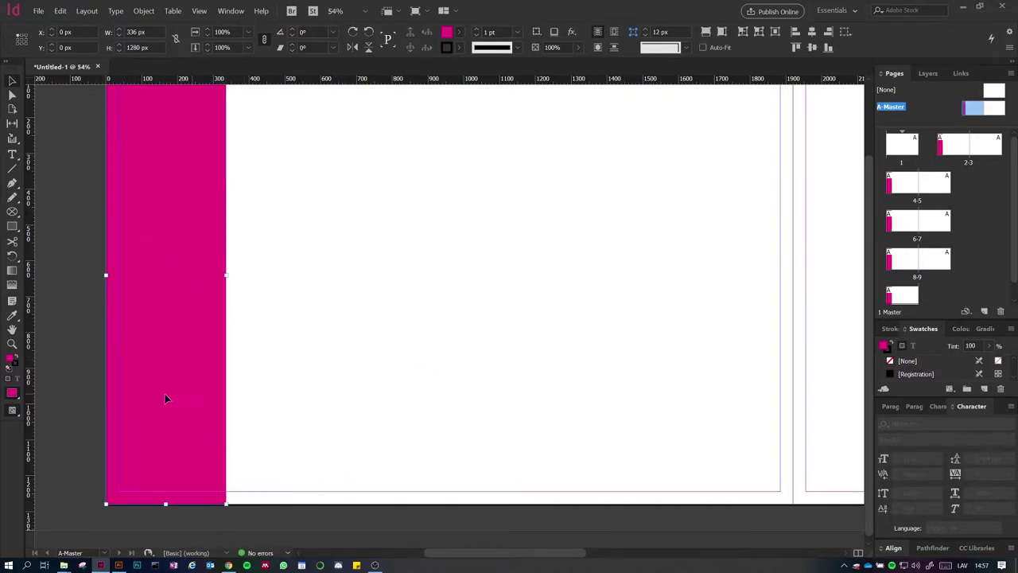
Remove the stroke from the magenta bar on A-Master and deselect it
scroll(112, 338, up, 3)
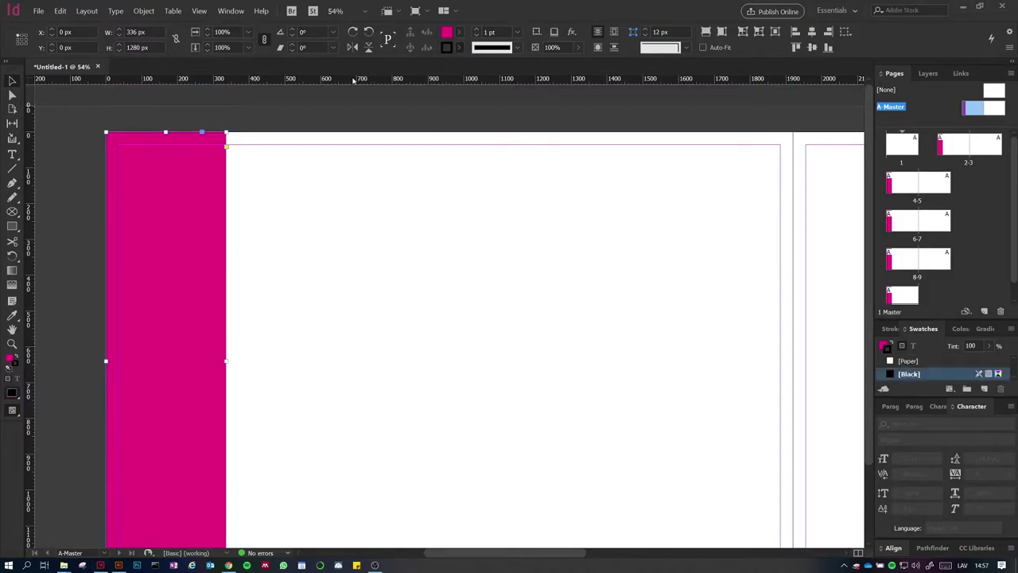
key(x)
key(slash)
click(331, 215)
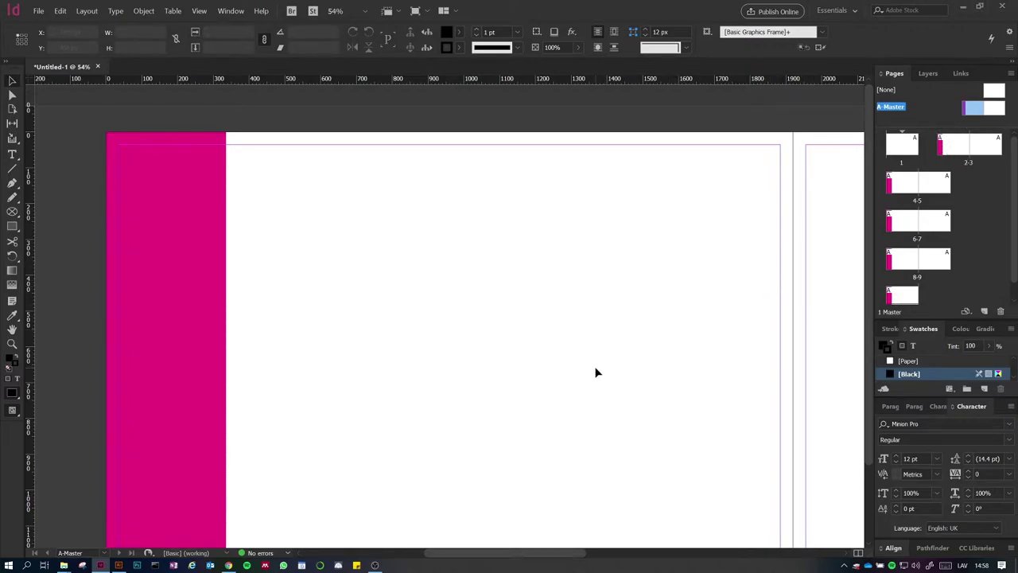
Switch the document from facing pages to single pages and reduce it to eight pages
drag(647, 420, 605, 392)
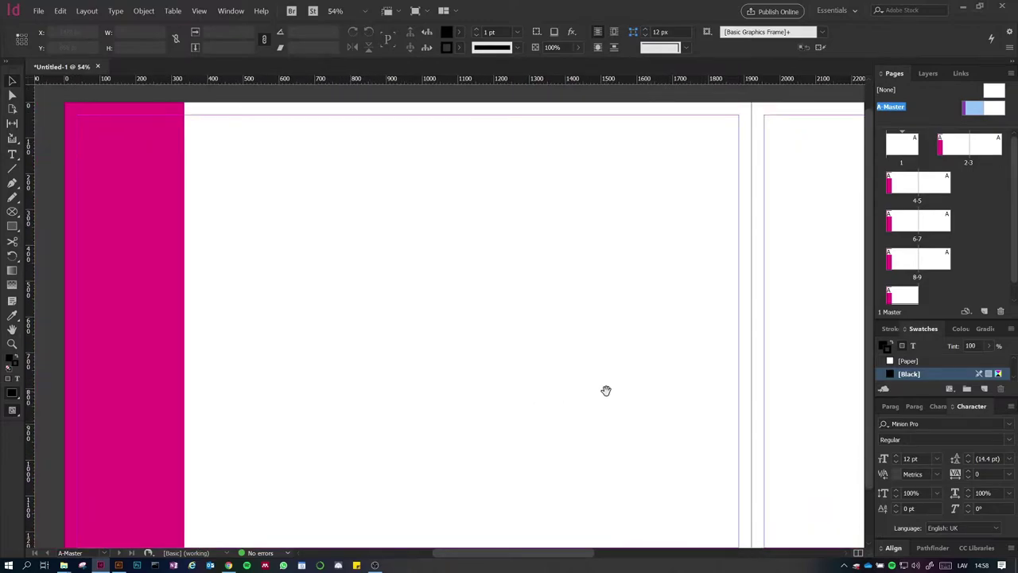
key(ctrl+minus)
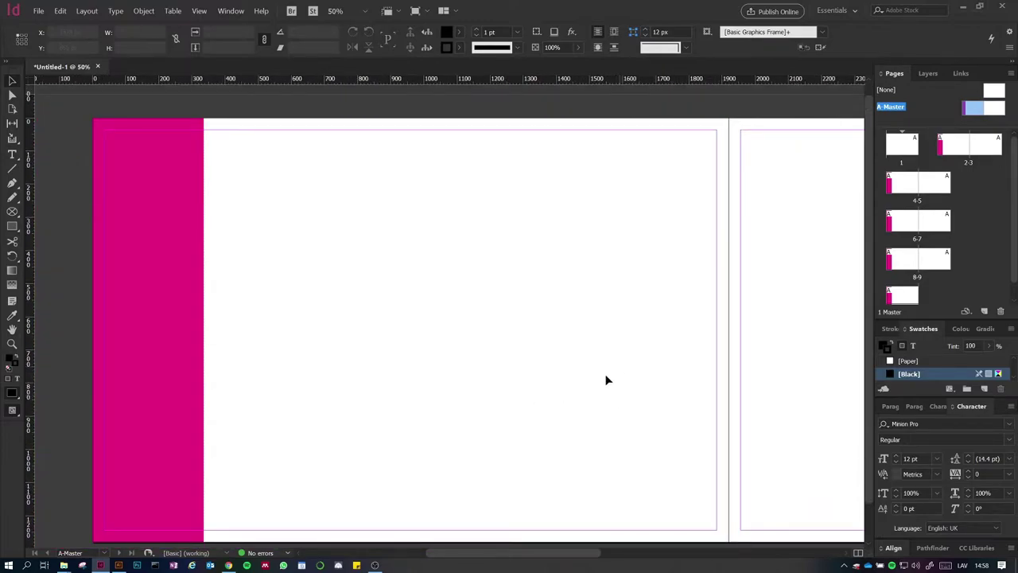
drag(563, 424, 564, 413)
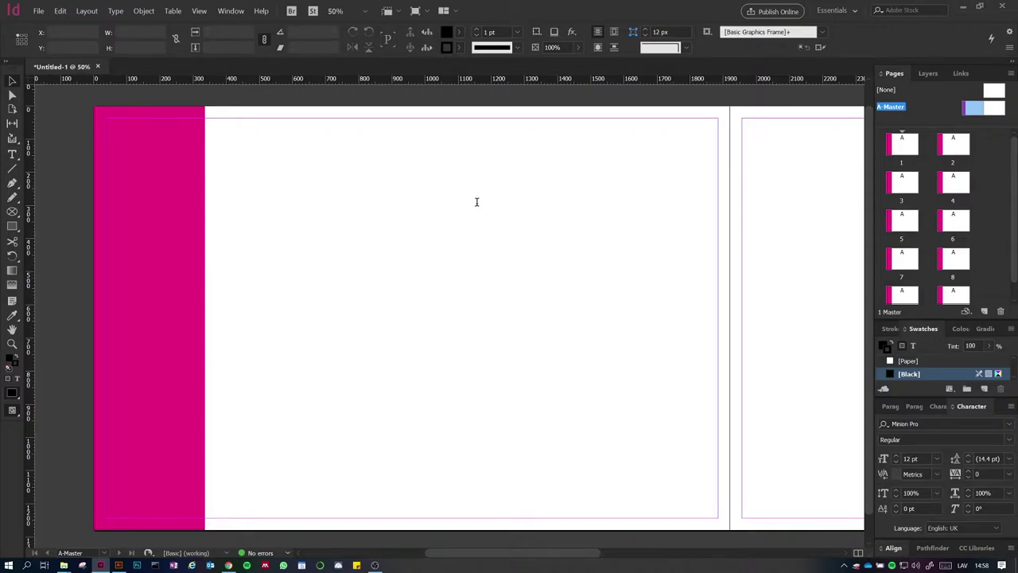
key(t)
key(ctrl+z)
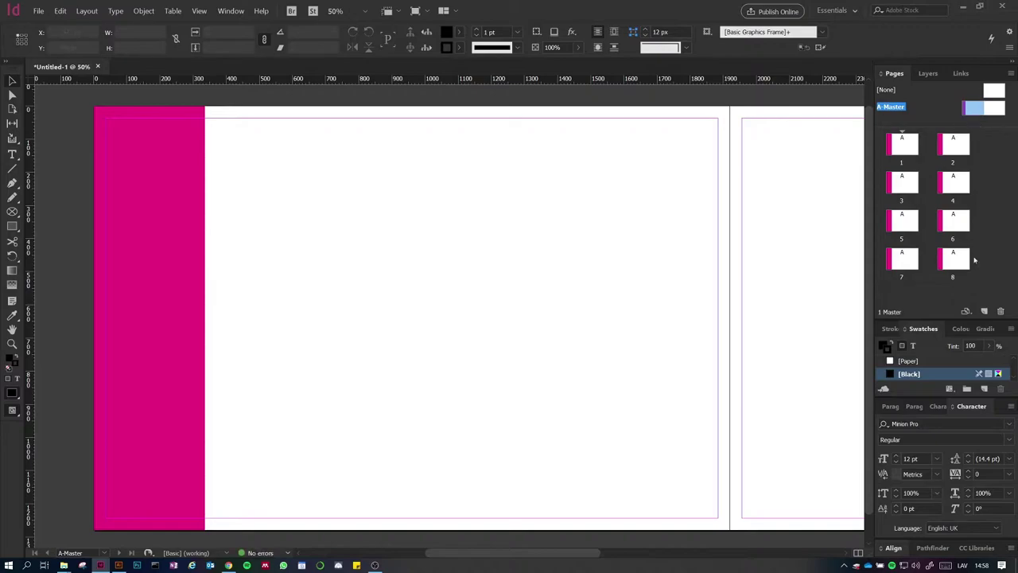
Add two pages to the document and delete two pages again
click(957, 261)
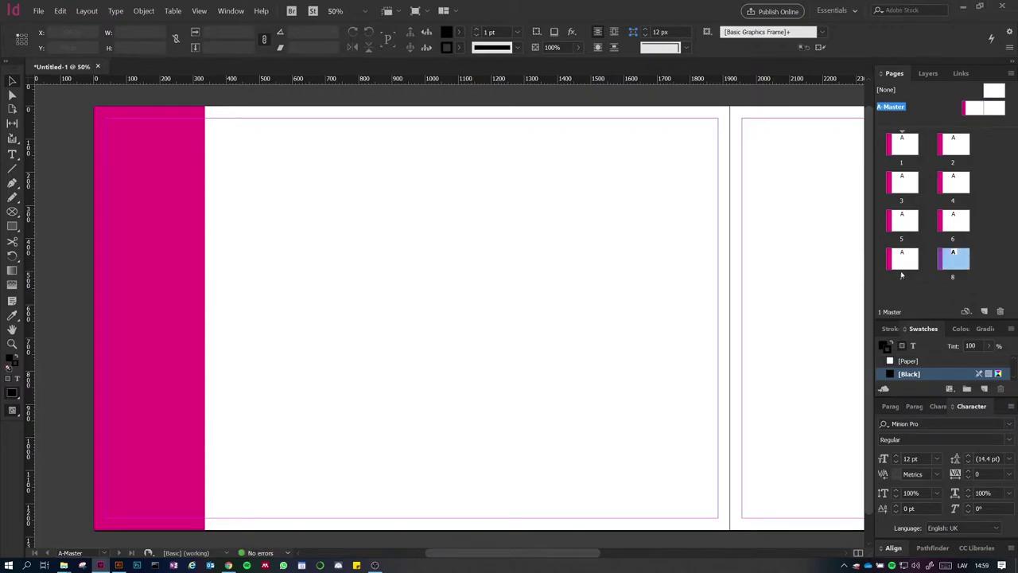
click(901, 225)
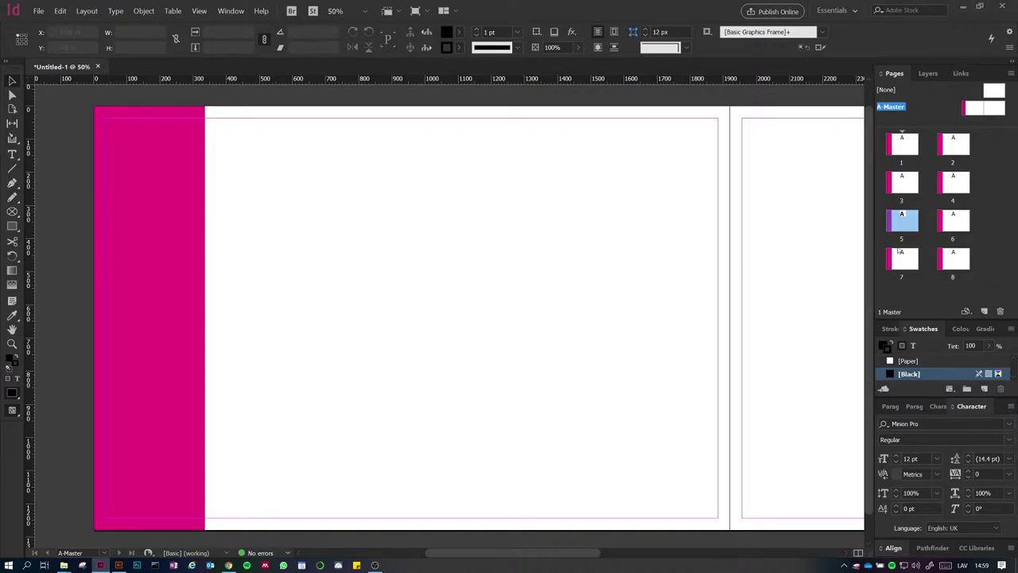
click(983, 311)
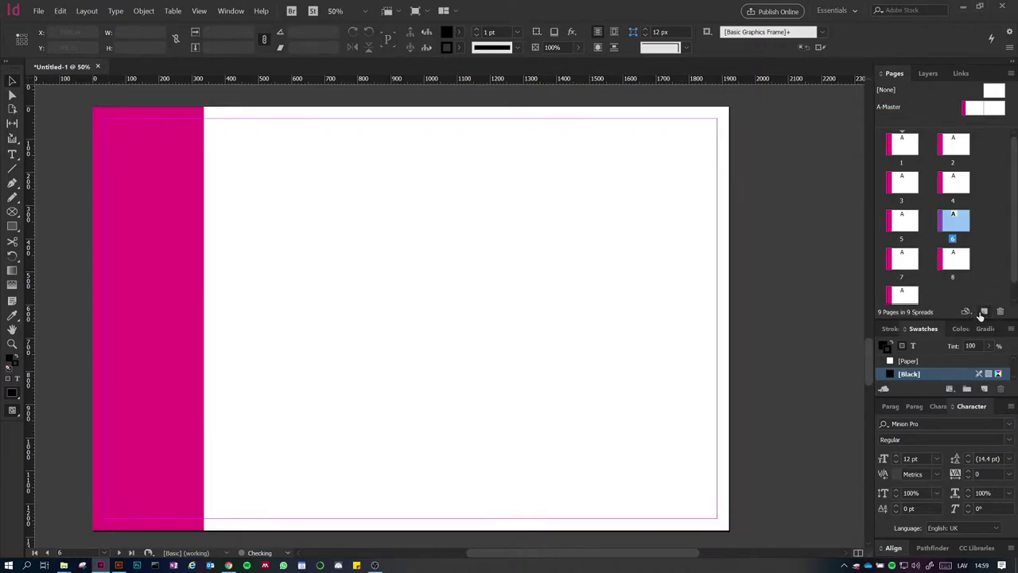
click(984, 311)
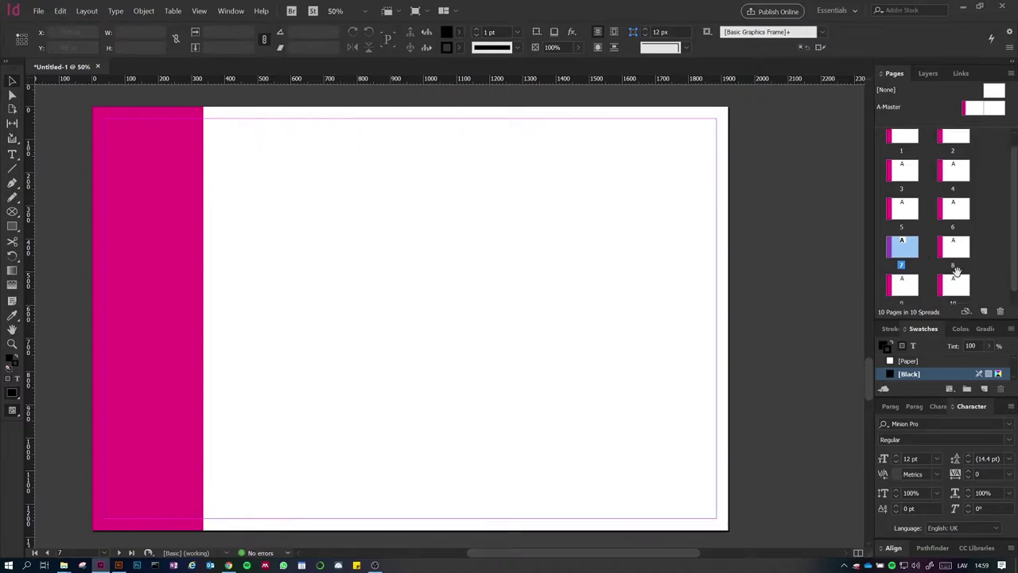
click(1001, 312)
click(1001, 311)
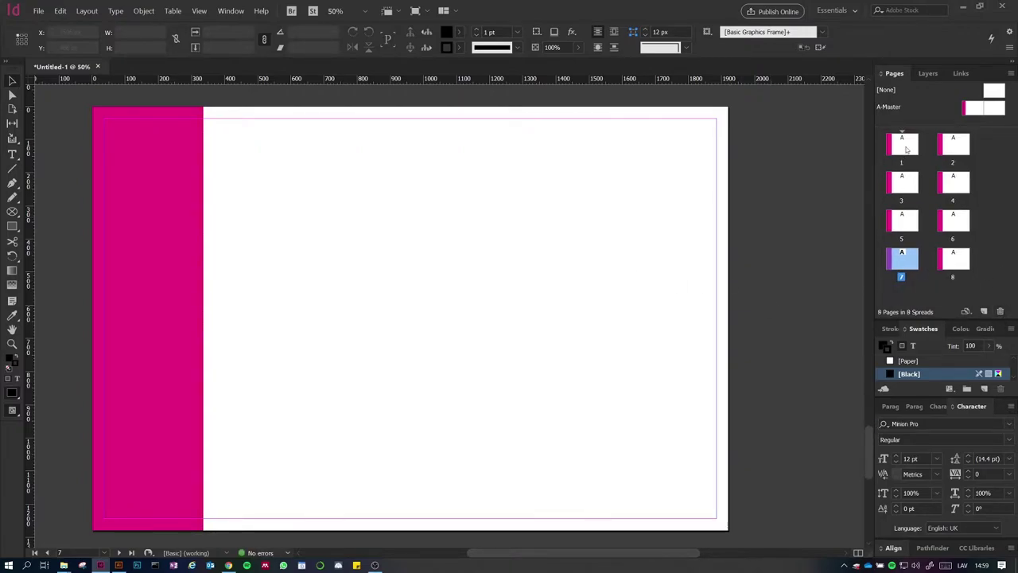
Enlarge the master thumbnail area and create a master named B-picture with text based on A-Master
drag(925, 129, 926, 170)
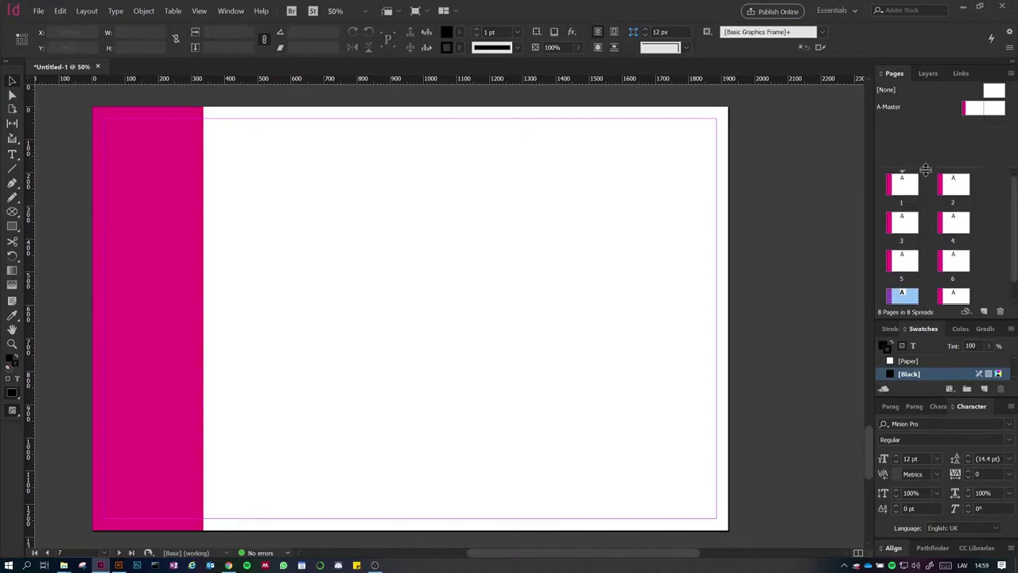
double_click(974, 114)
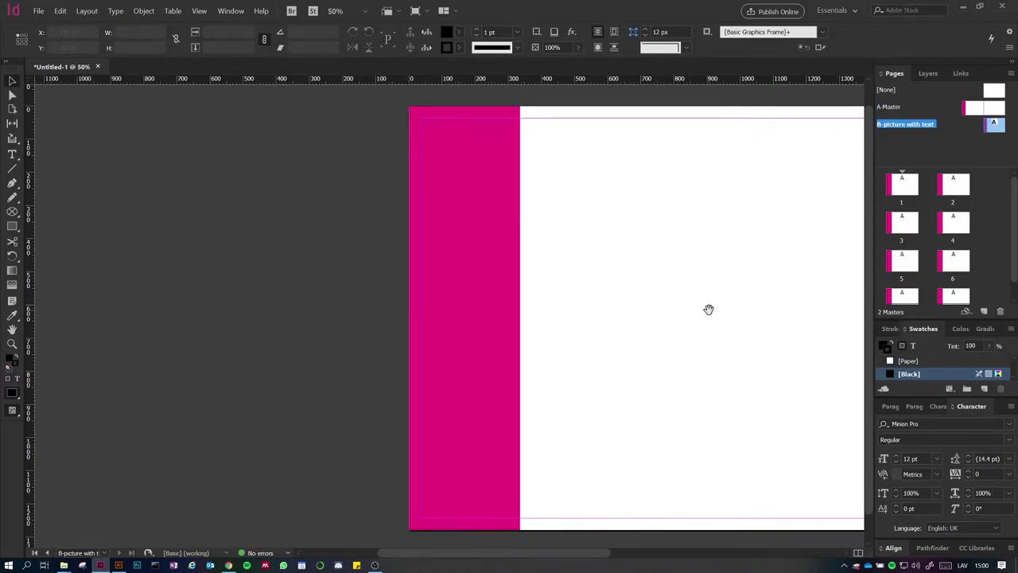
drag(708, 307, 460, 307)
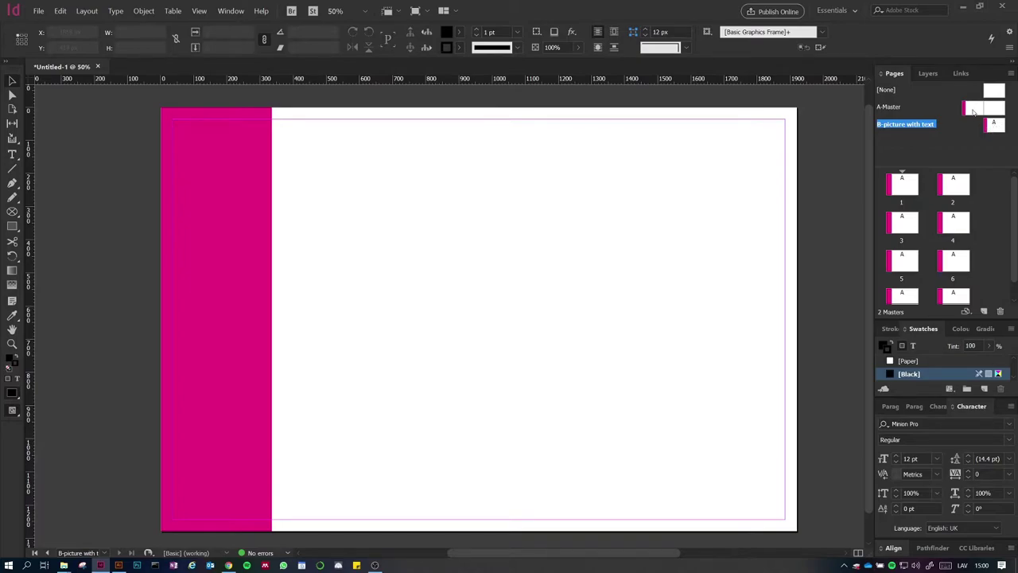
Draw a black rectangle about 1064 by 104 px on A-Master's left page and view the B-picture with text master
double_click(973, 111)
click(16, 226)
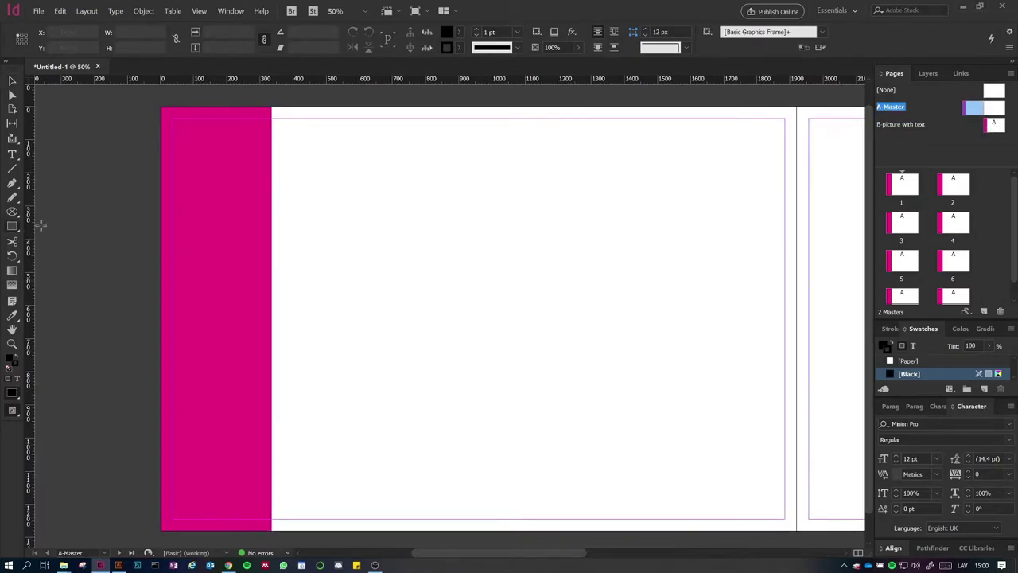
drag(380, 241, 732, 276)
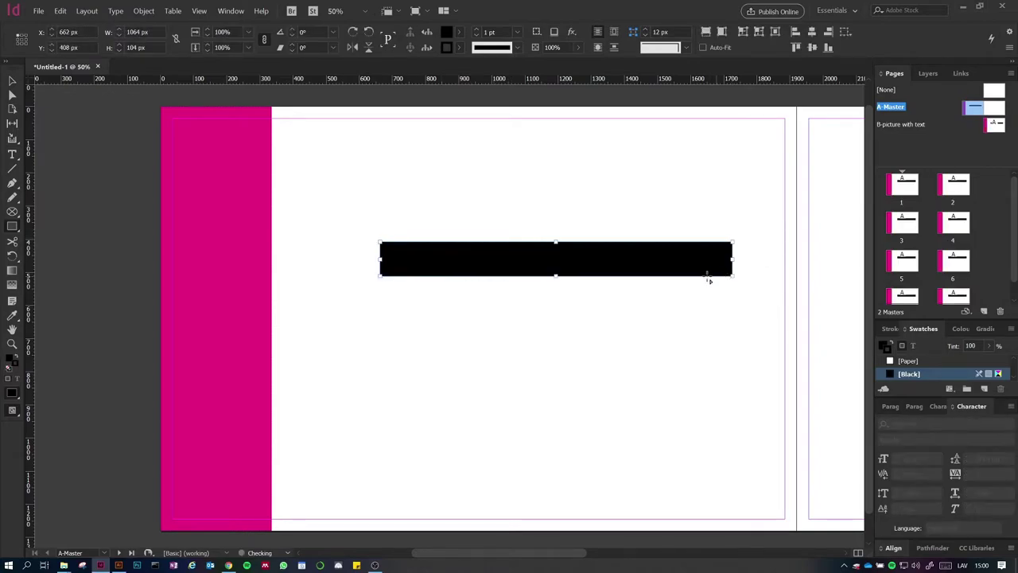
double_click(996, 126)
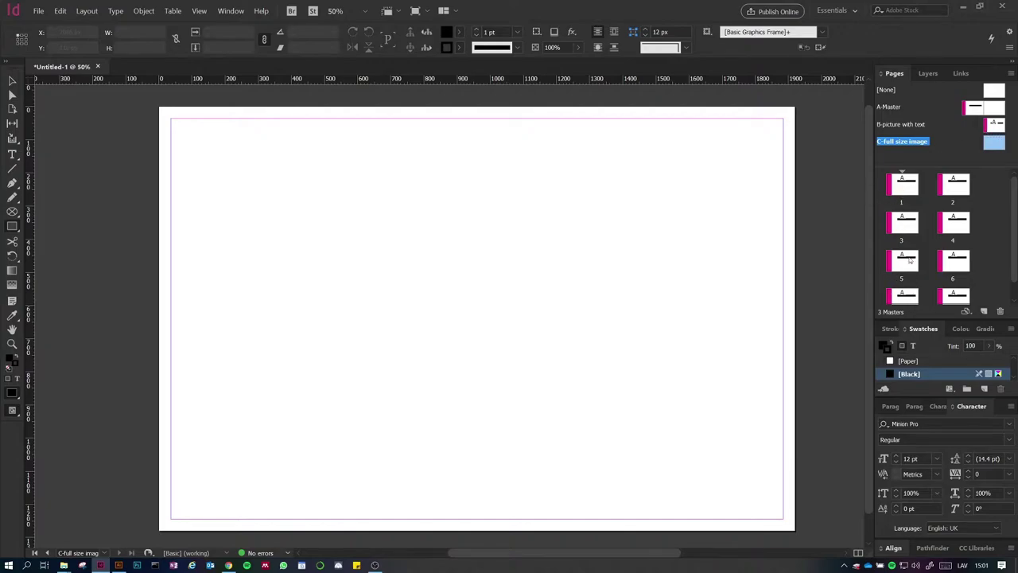
On the B-picture with text master, draw a black rectangle about 1038 by 528 px below the black bar and deselect it
double_click(996, 126)
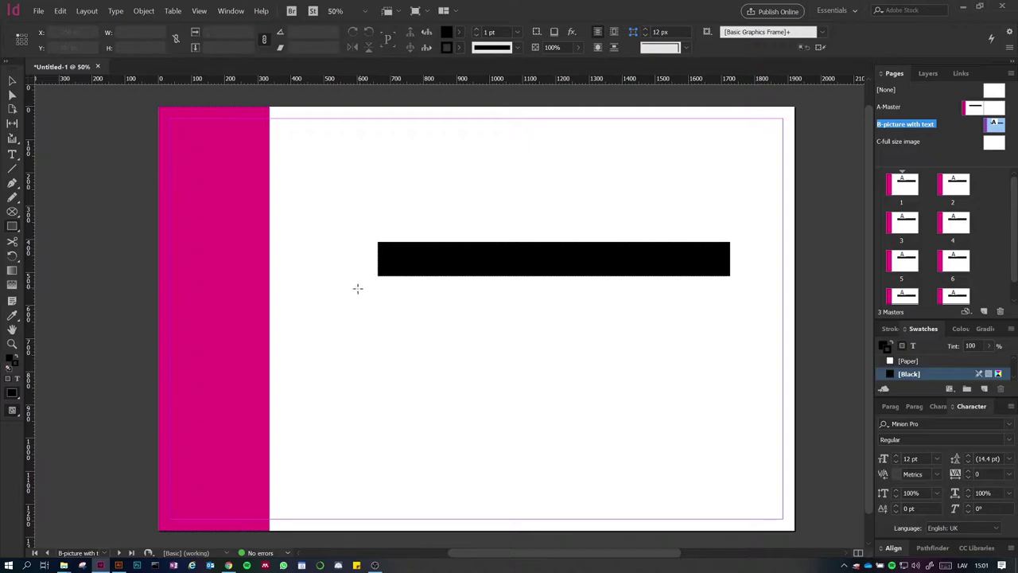
drag(281, 299, 625, 474)
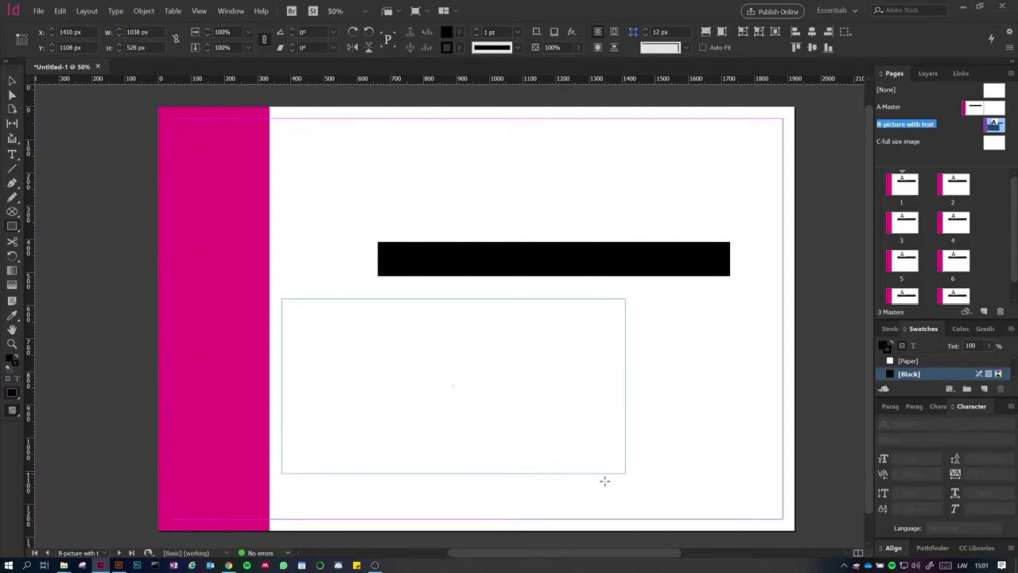
click(12, 81)
click(518, 178)
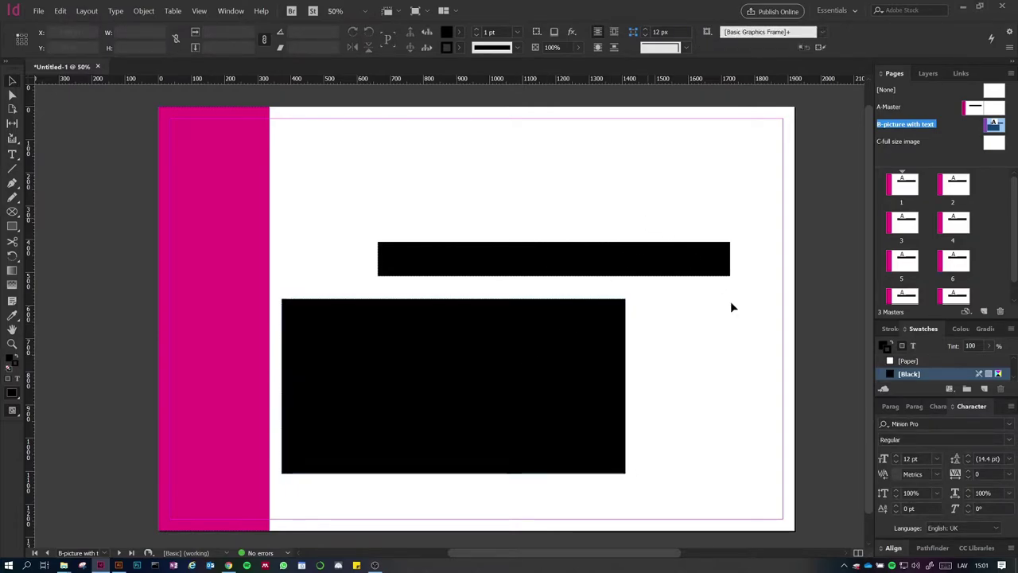
Apply the B-picture with text master to page 2, view the page, and replace its master with C-full size image
drag(945, 171, 957, 191)
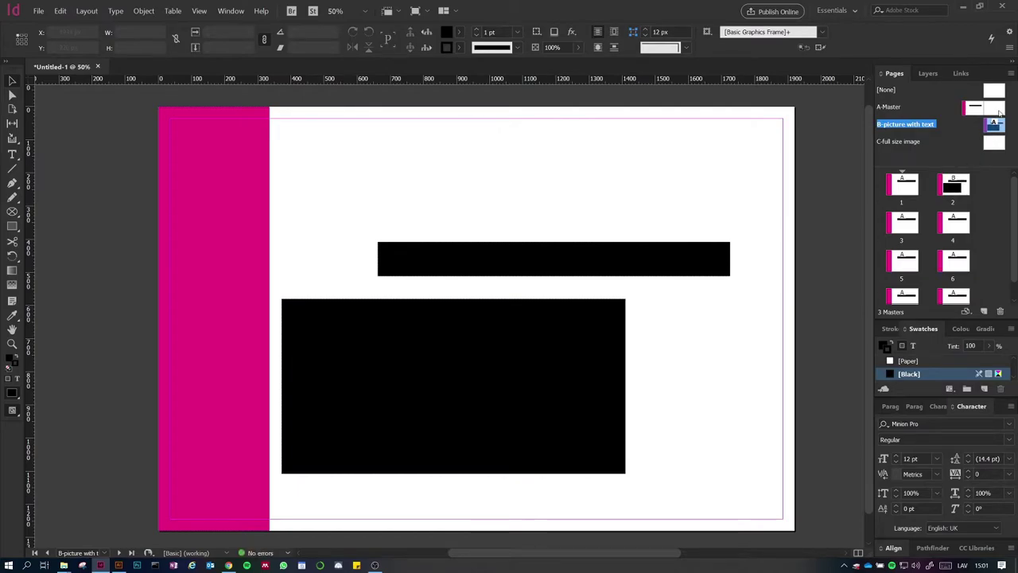
double_click(958, 183)
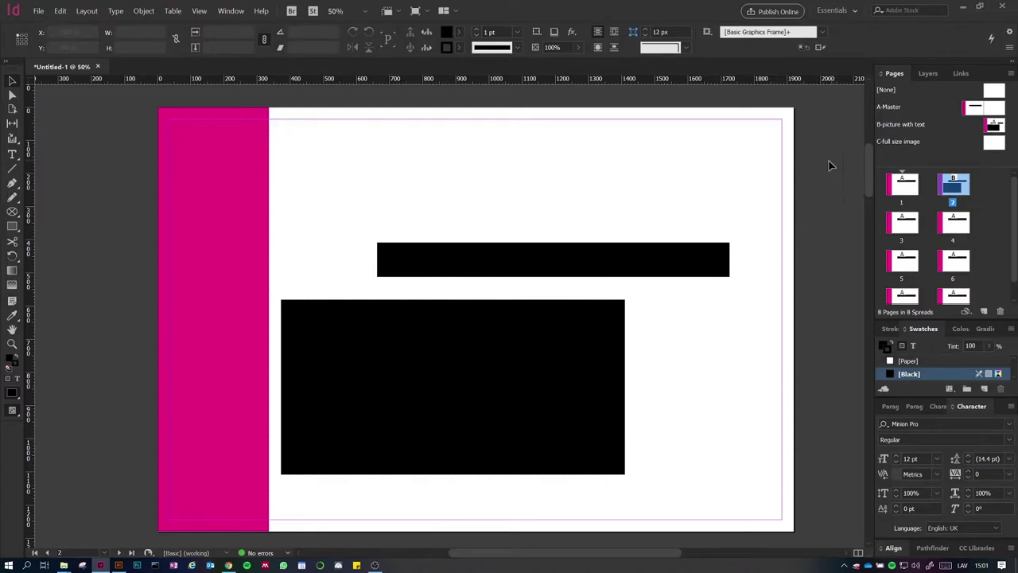
drag(994, 142, 960, 190)
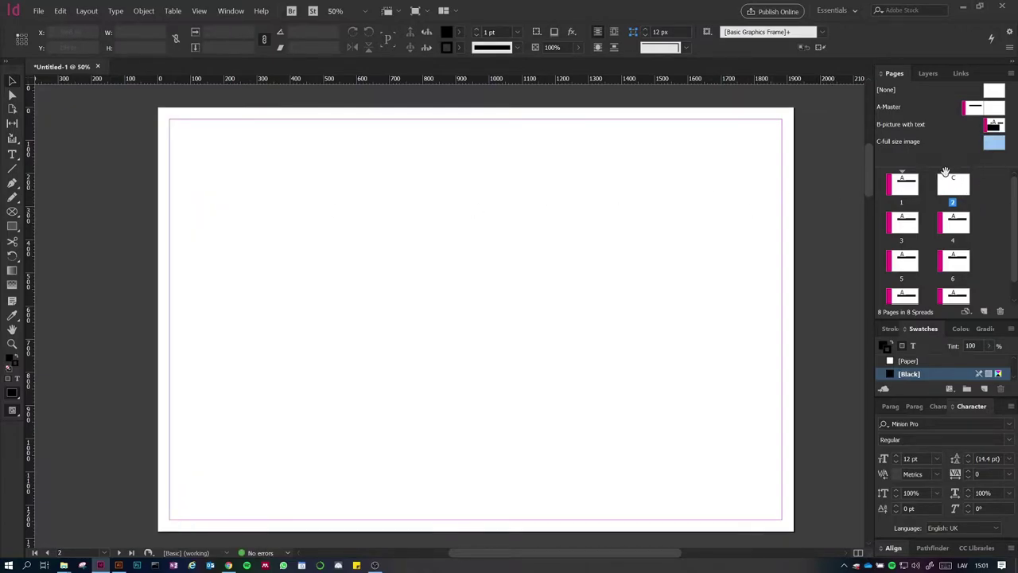
Apply the B-picture with text master to pages 2 through 6 and deselect the pages
click(992, 125)
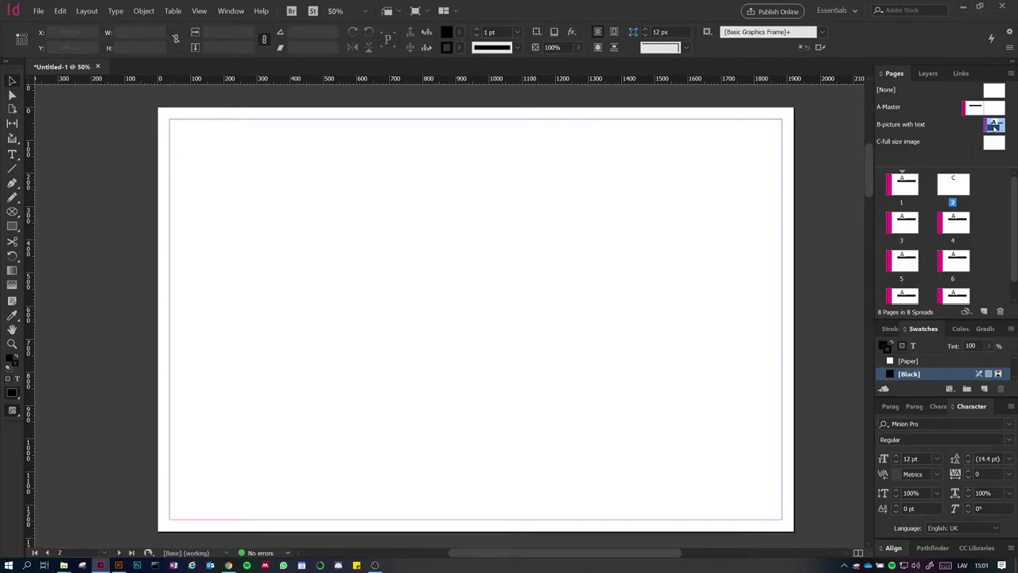
click(963, 188)
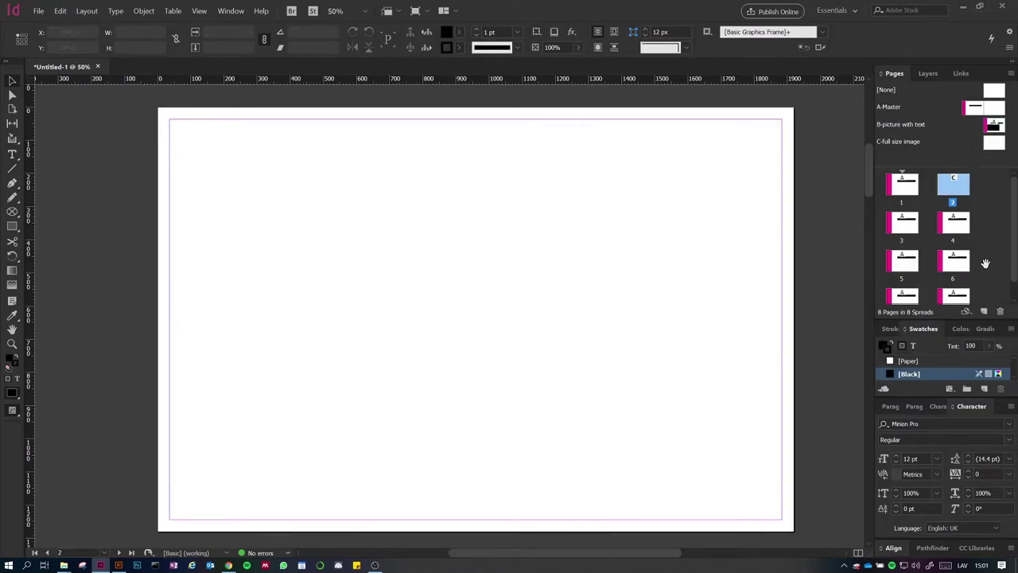
shift+click(959, 261)
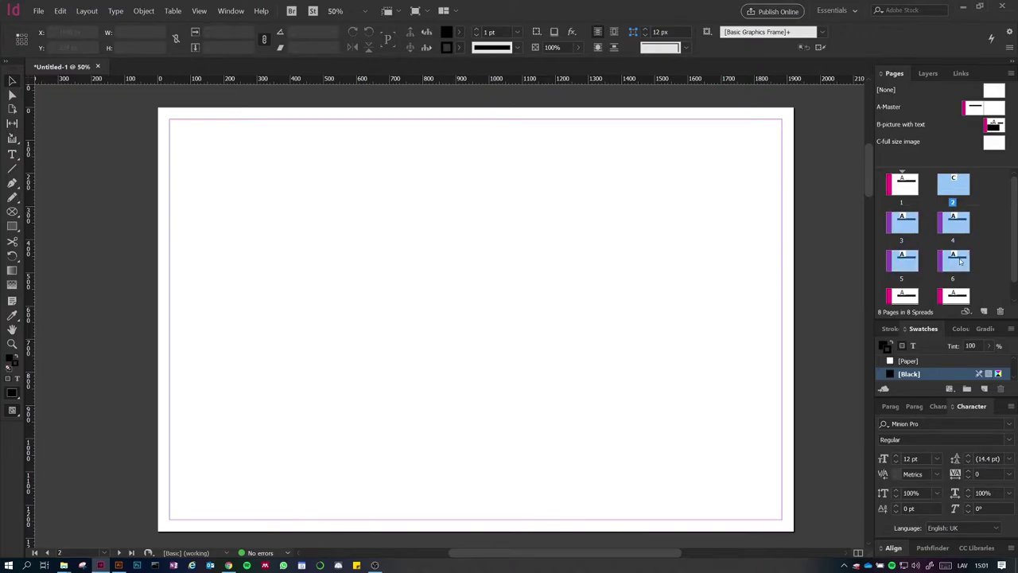
click(975, 244)
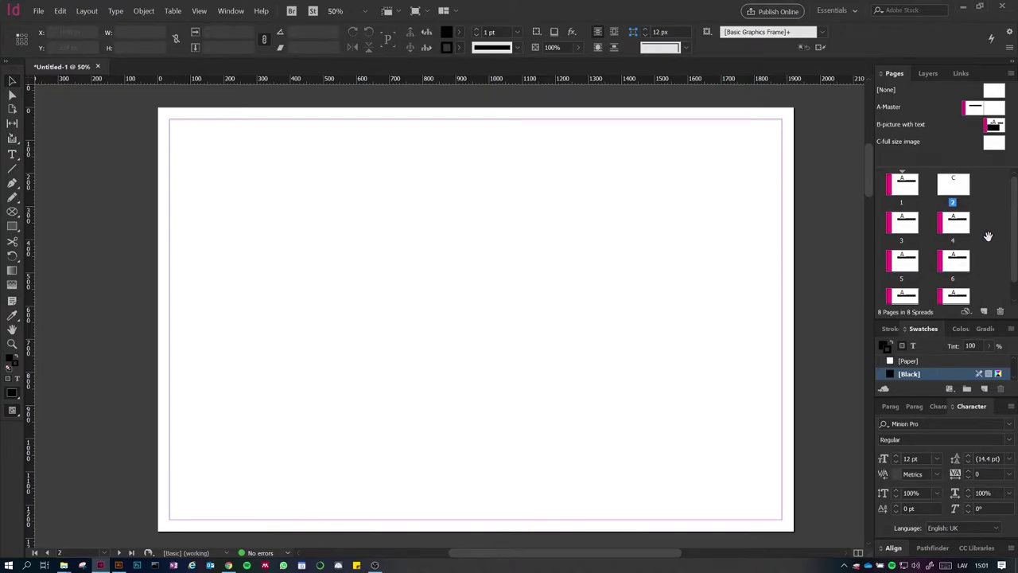
click(958, 190)
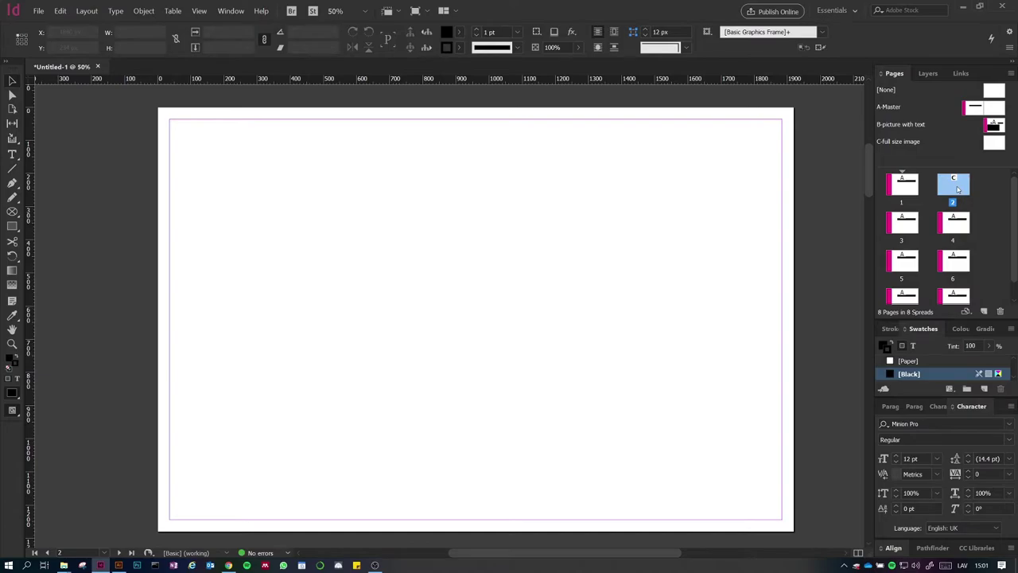
shift+click(966, 265)
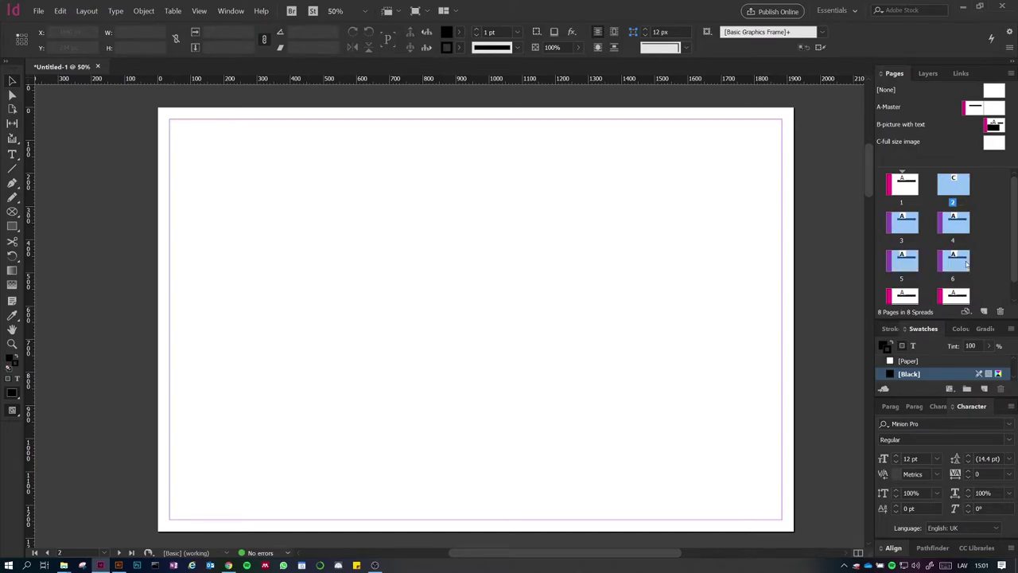
drag(994, 124, 963, 198)
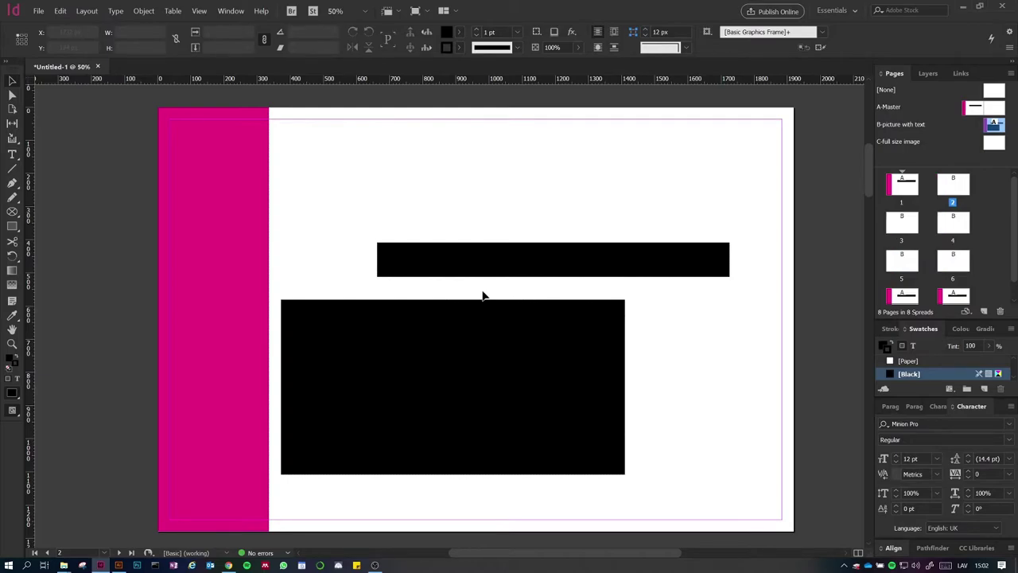
click(954, 261)
click(994, 235)
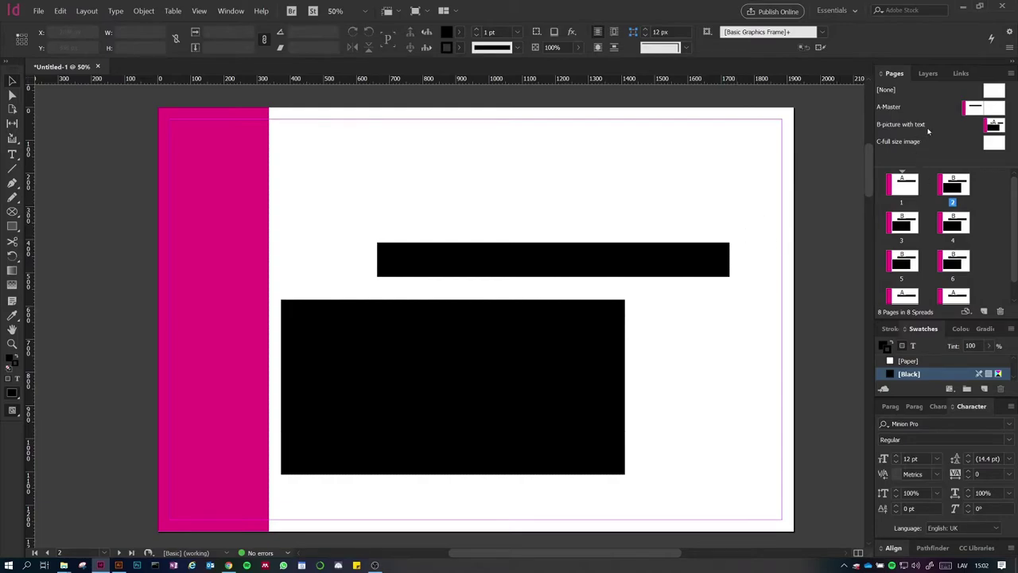
Open the B-picture with text master, fit it to the window, and delete its large black rectangle
double_click(1006, 127)
key(ctrl+0)
drag(768, 444, 345, 105)
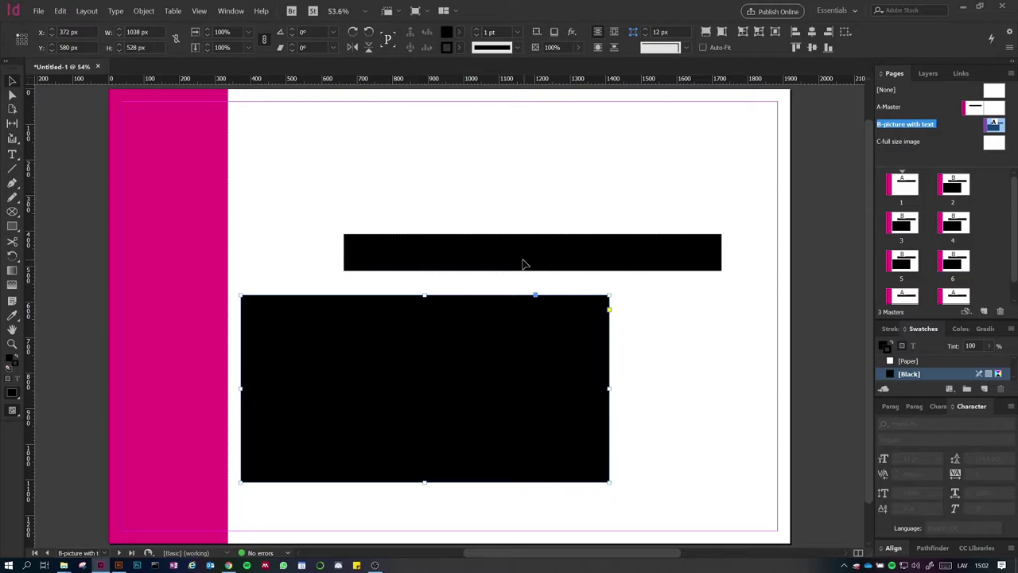
key(Delete)
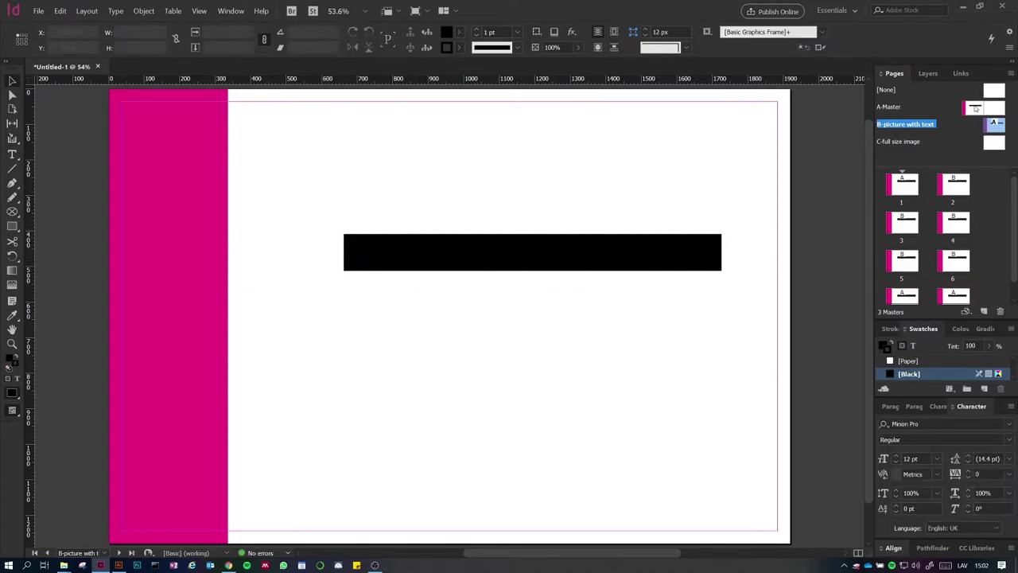
Override the black bar inherited from A-Master on the B-picture with text master and delete it there
drag(391, 341, 756, 318)
ctrl+shift+click(653, 244)
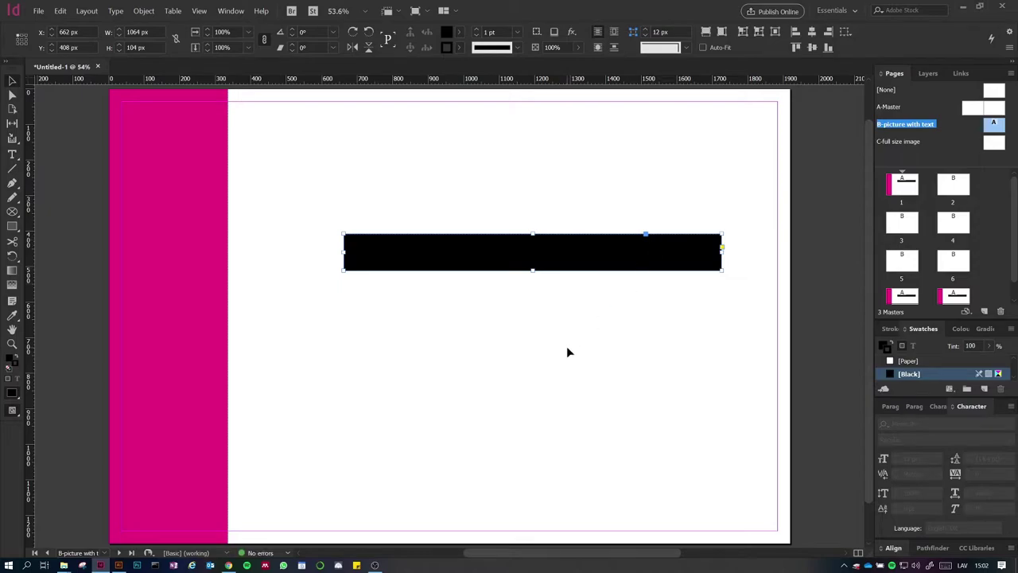
key(Delete)
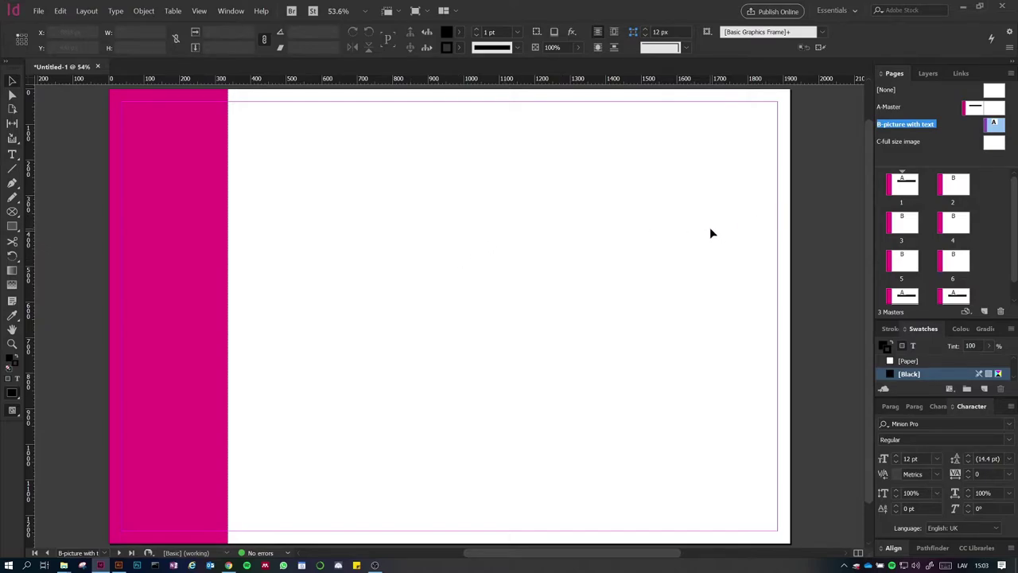
Detach the B-picture with text master from A-Master so it is a blank page without the magenta bar
scroll(934, 220, down, 1)
scroll(934, 219, up, 1)
click(912, 181)
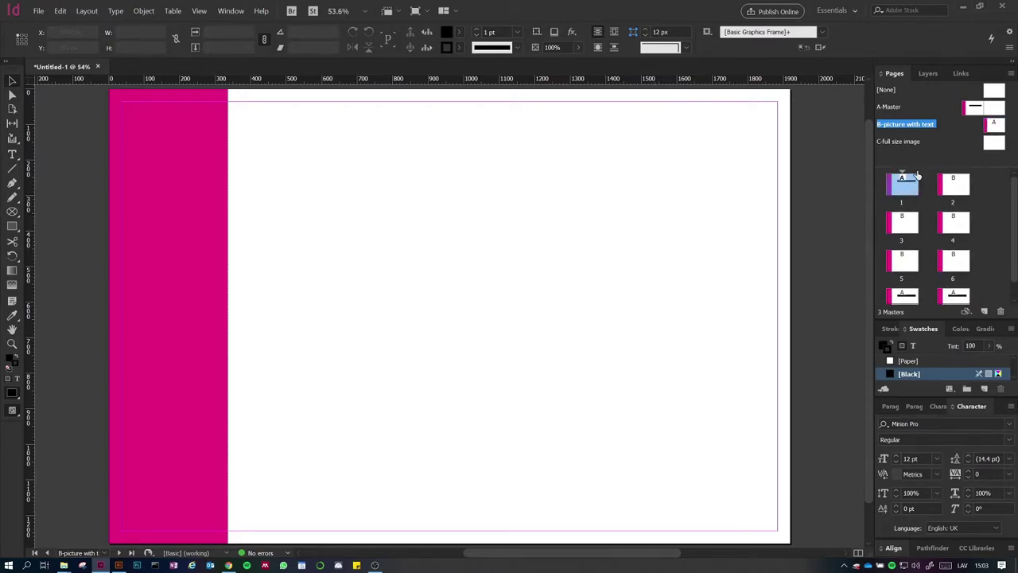
click(975, 107)
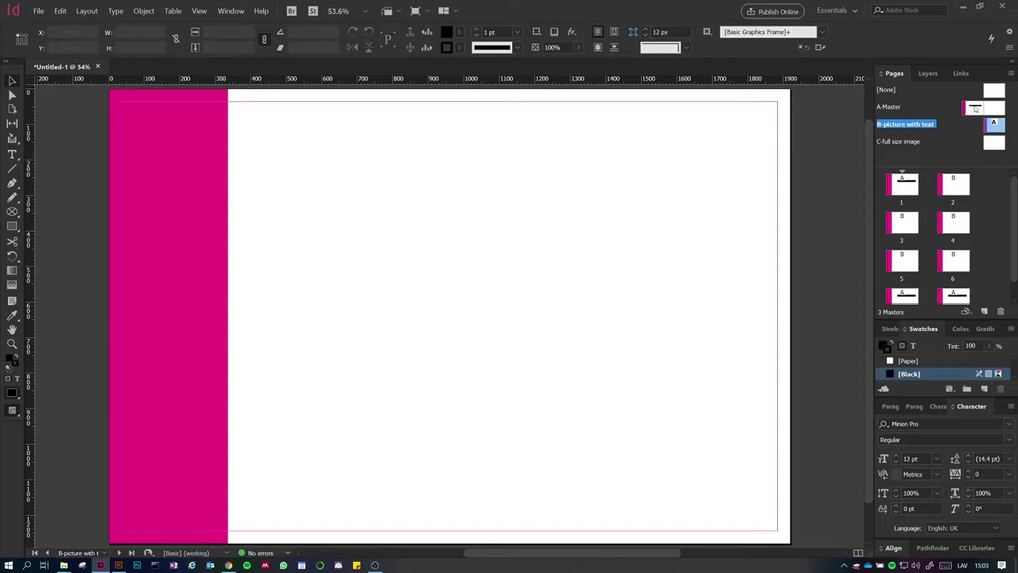
click(994, 129)
key(ctrl+z)
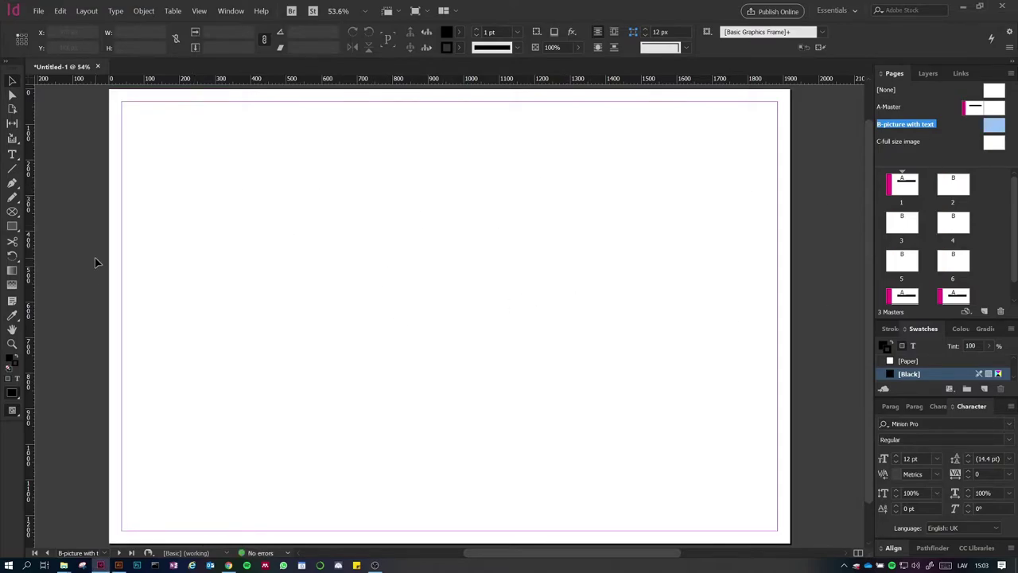
Set all four margins of the B-picture with text master to 20 px, after trying 0 px
key(ctrl+minus)
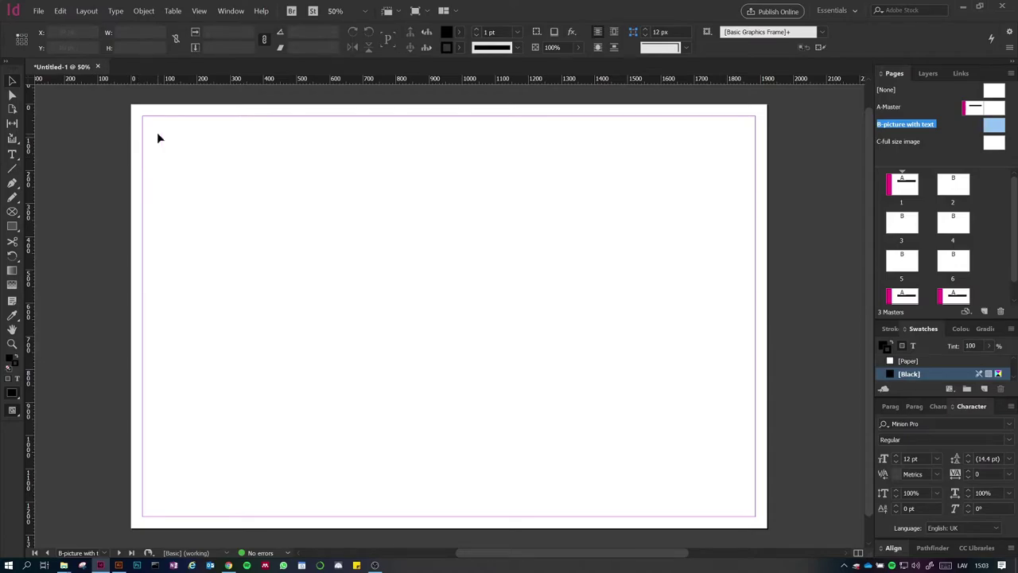
key(alt)
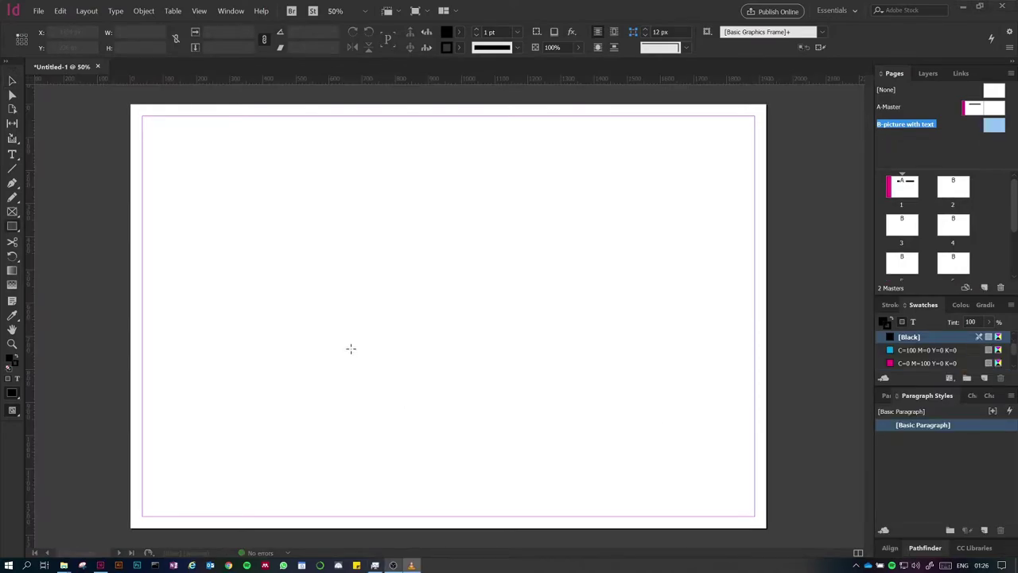
click(12, 80)
click(97, 11)
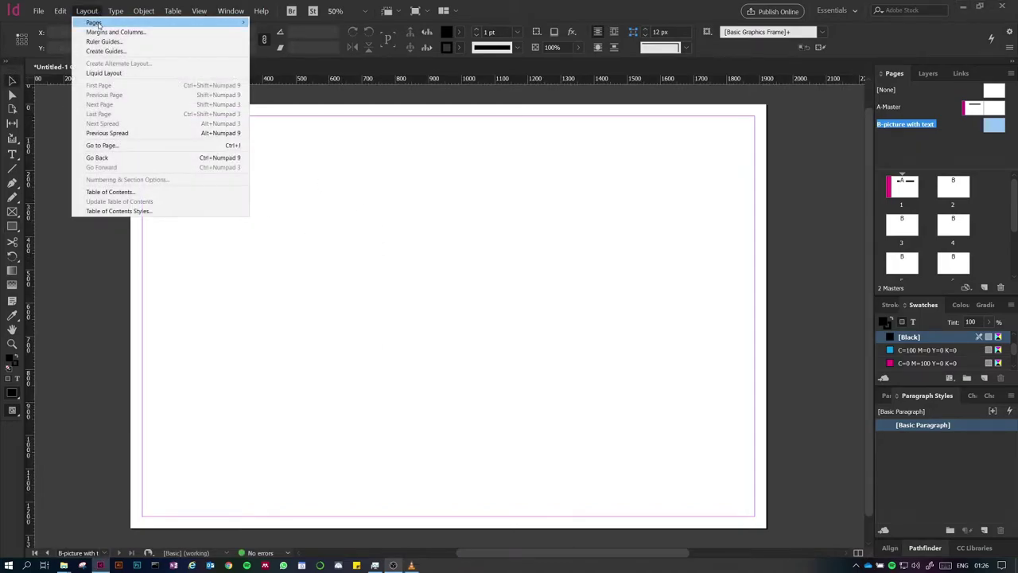
click(105, 32)
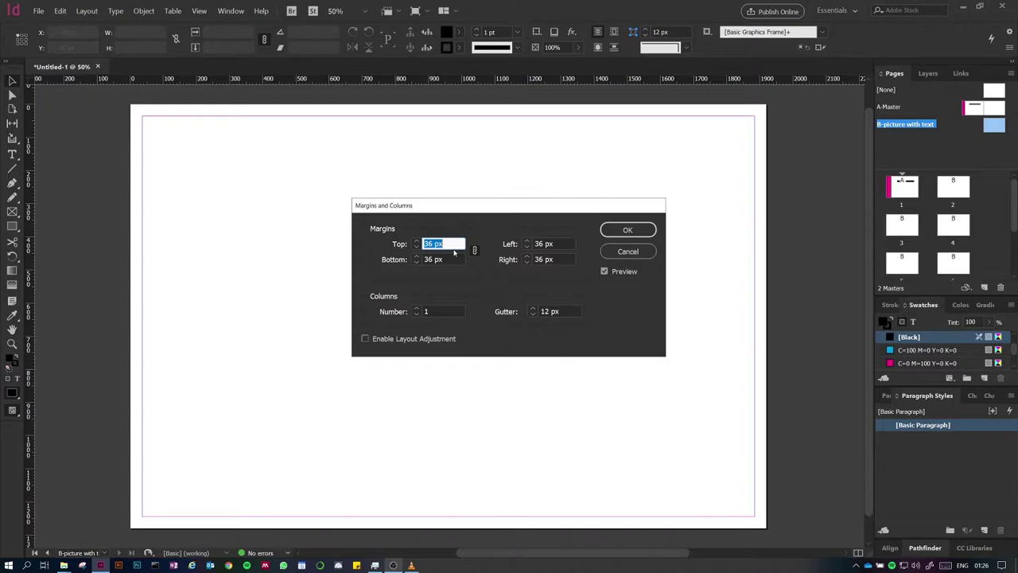
text(0)
key(Tab)
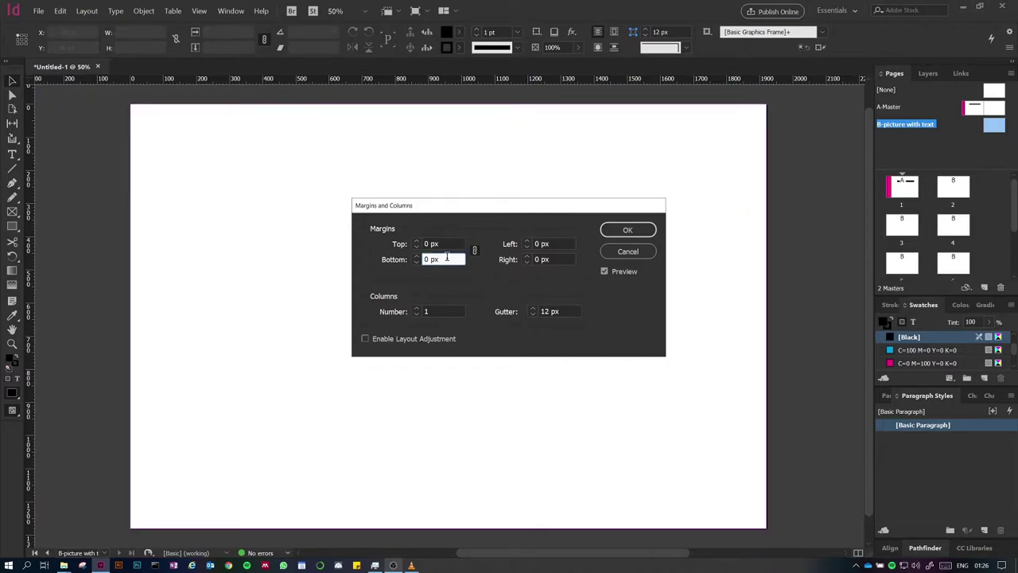
drag(447, 244, 423, 243)
text(20)
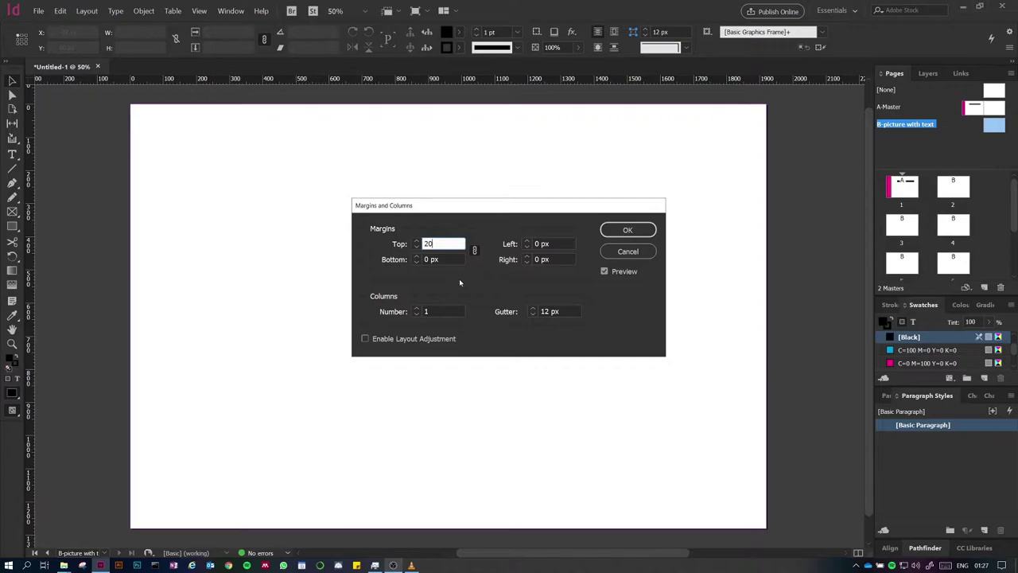
click(459, 258)
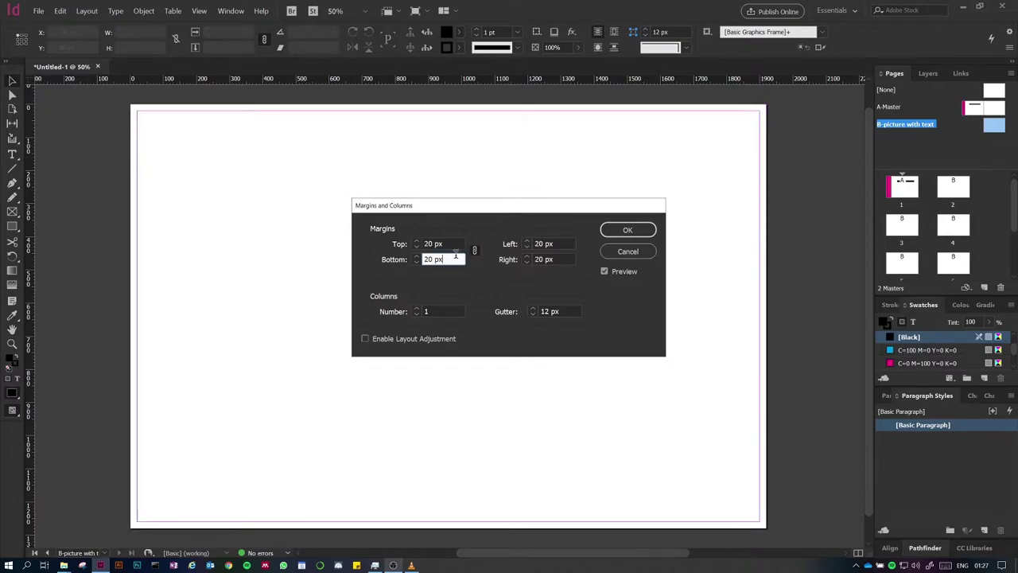
Try 20 mm margins on all sides and return them to 20 px
drag(455, 243, 386, 244)
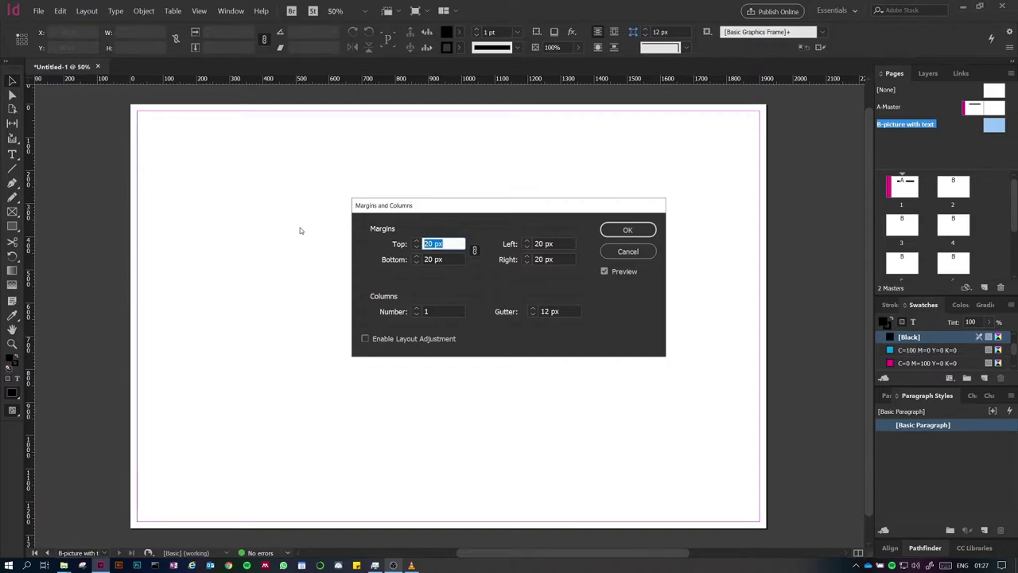
text(20mm)
key(Tab)
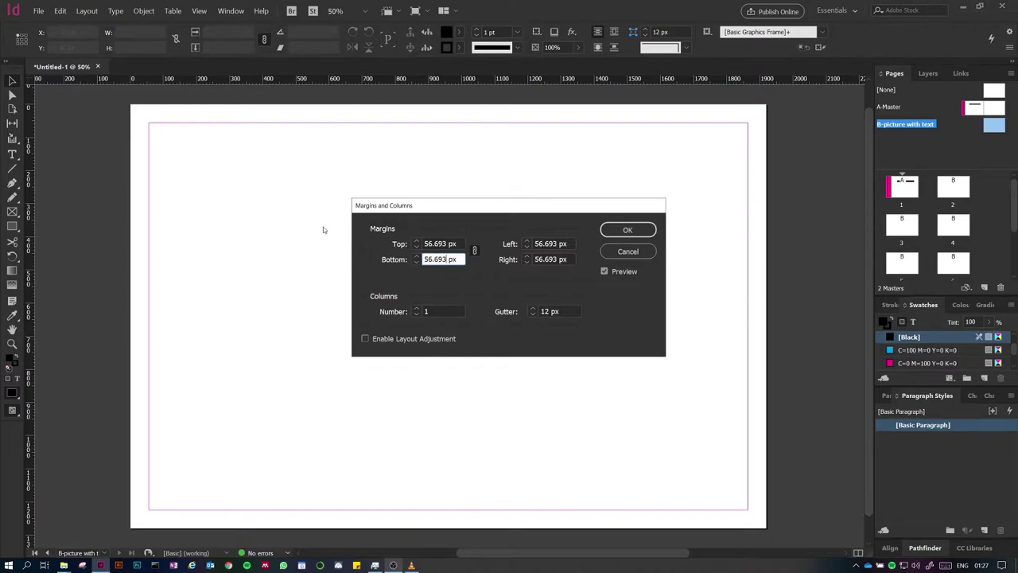
click(446, 244)
double_click(446, 244)
text(20)
click(457, 258)
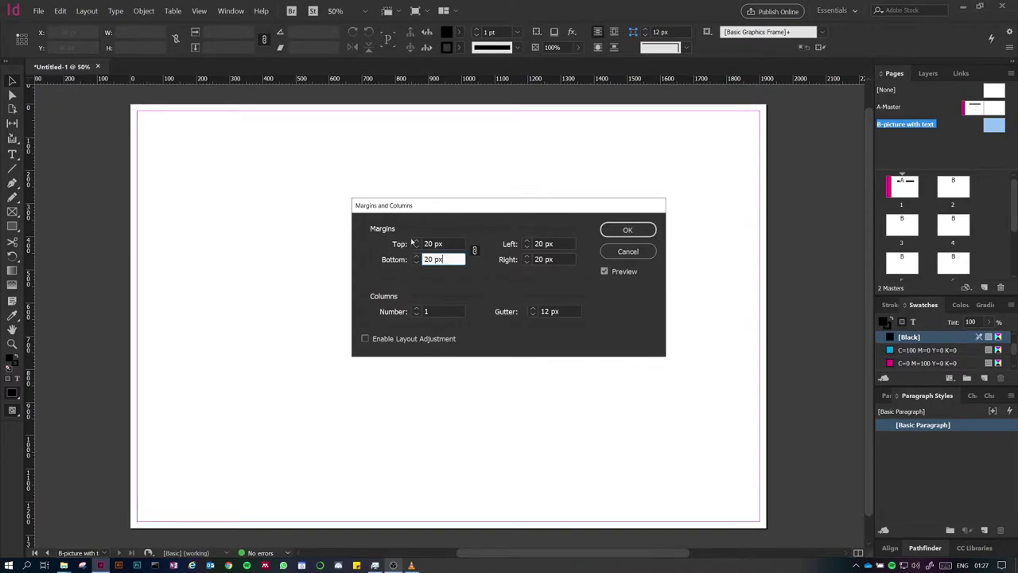
Divide the B-picture with text master into 4 columns with a 20 px gutter and apply the margin and column settings
click(435, 310)
drag(435, 310, 417, 310)
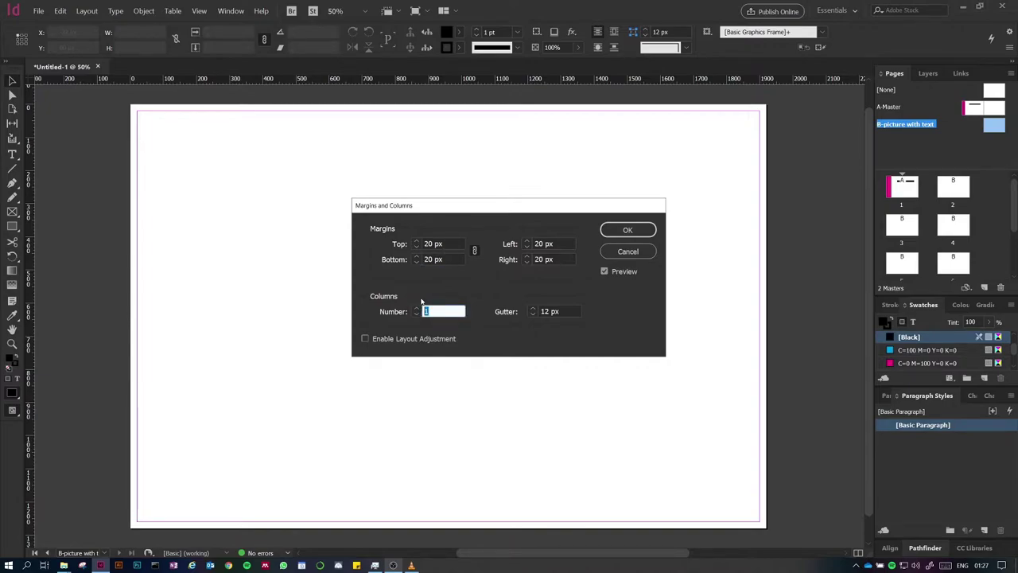
click(417, 309)
click(416, 309)
click(417, 309)
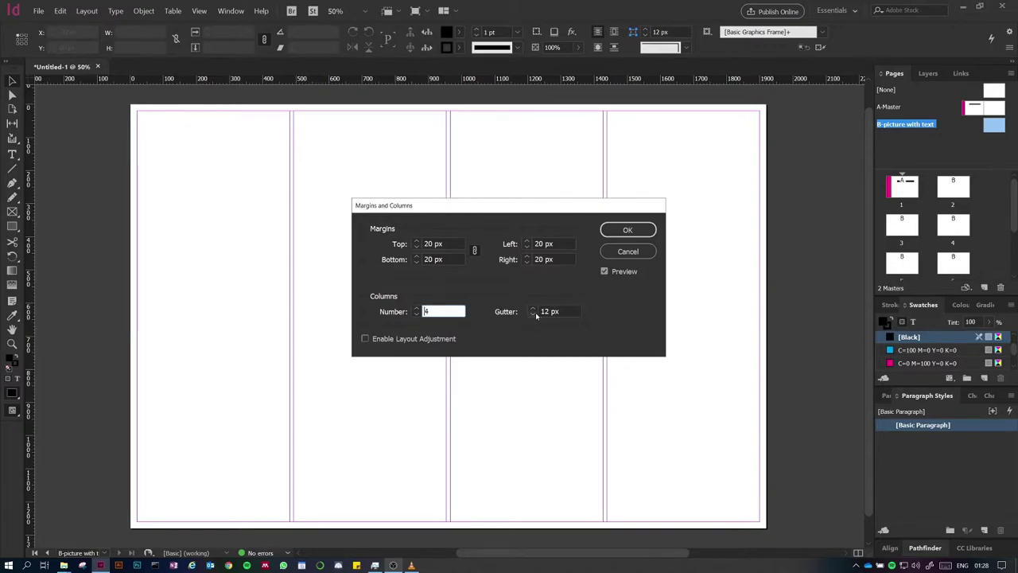
key(Tab)
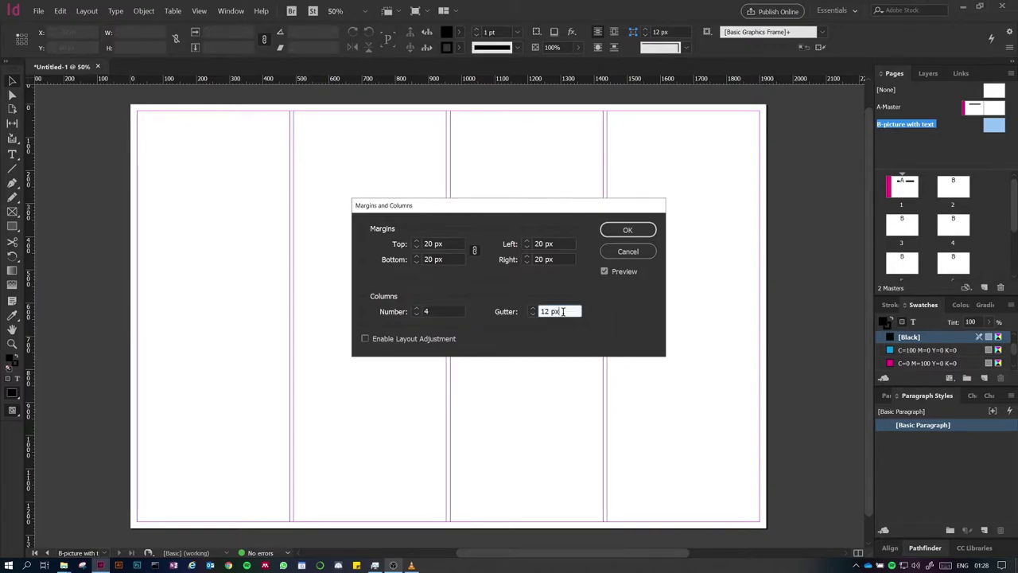
text(20)
click(559, 258)
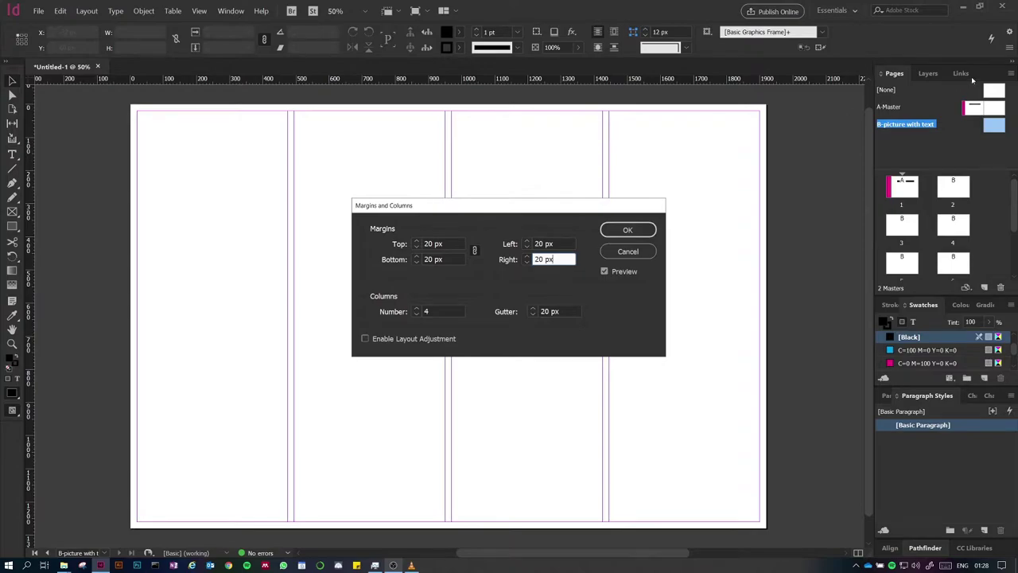
click(411, 564)
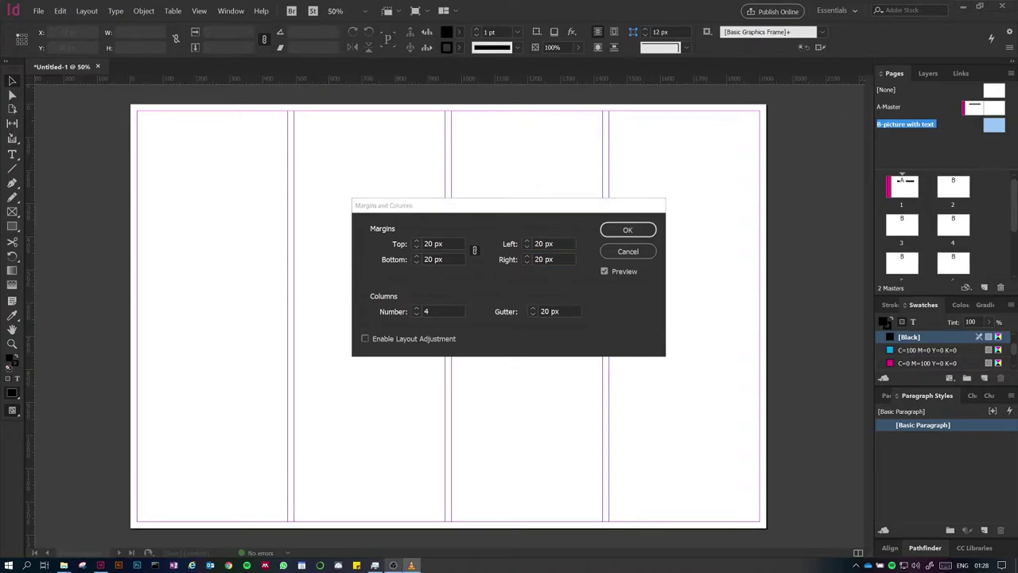
click(574, 203)
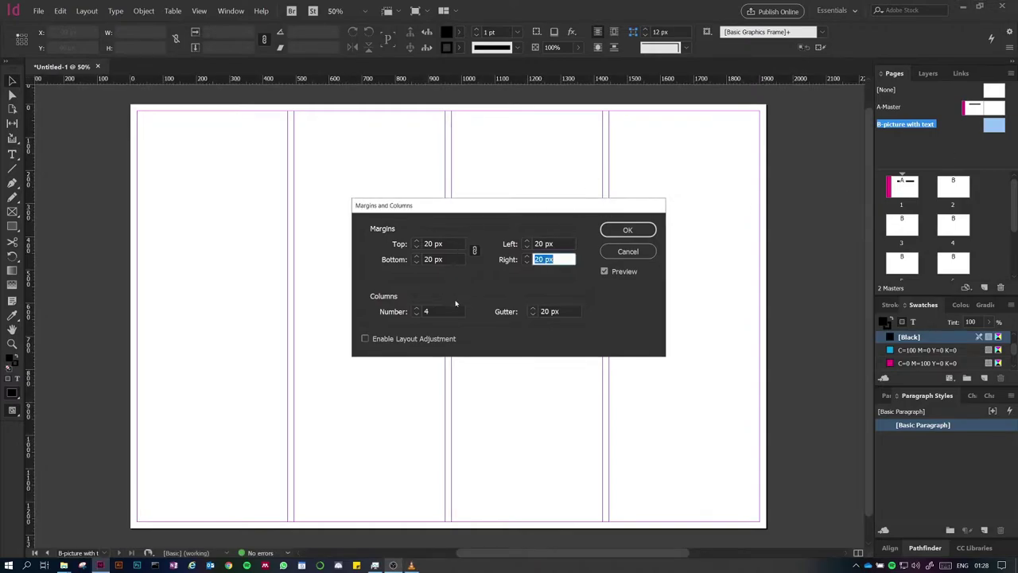
click(632, 232)
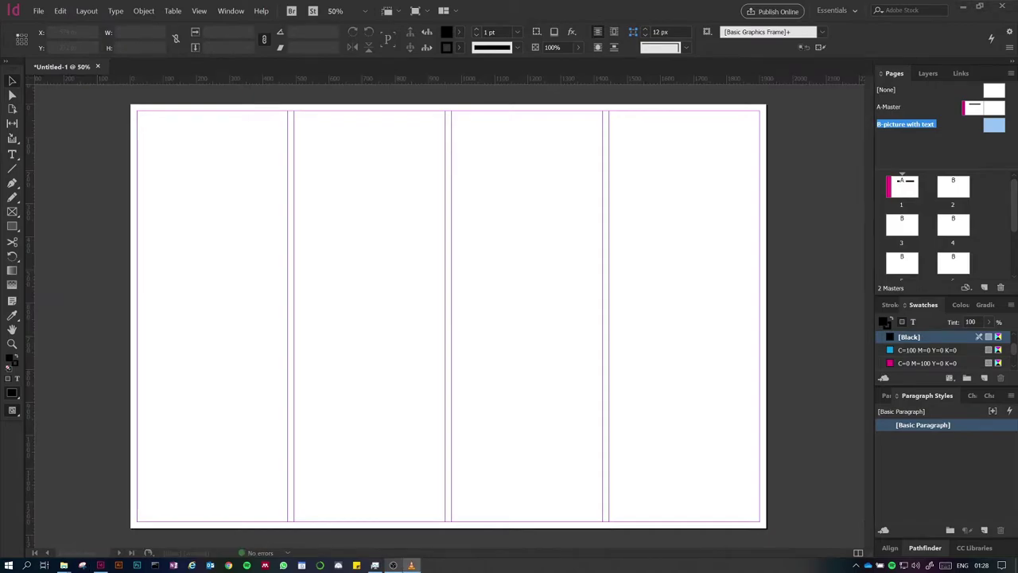
Draw a one-column black rectangle about 455 by 352 px and a two-column one about 930 by 284 px below it
click(48, 227)
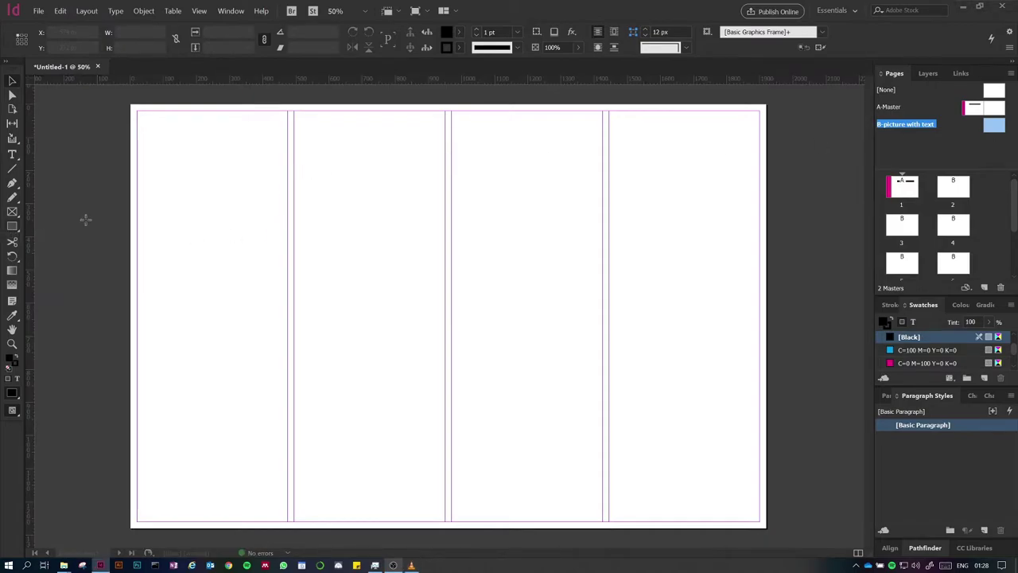
drag(137, 187, 291, 306)
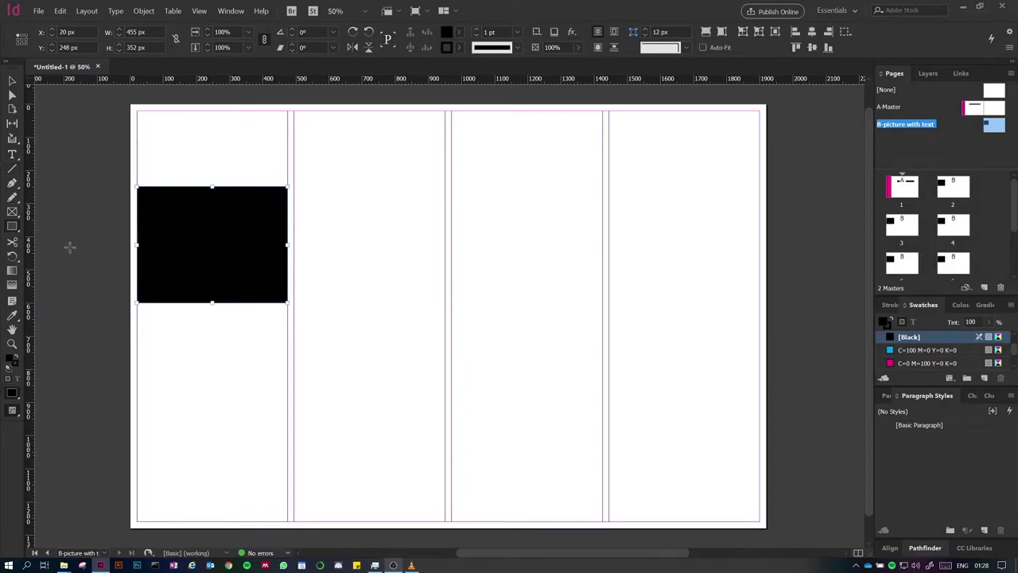
mouse_move(136, 318)
mouse_down()
mouse_move(311, 355)
mouse_move(294, 360)
mouse_move(449, 355)
mouse_move(450, 370)
mouse_move(450, 313)
mouse_move(448, 367)
mouse_move(290, 414)
mouse_move(347, 402)
mouse_move(446, 412)
mouse_up()
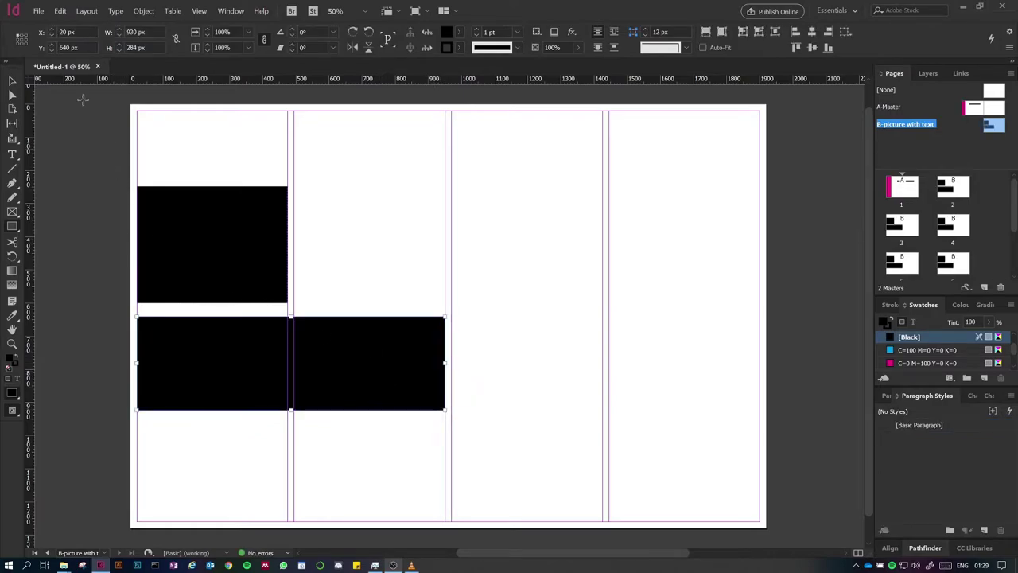
Select both black rectangles on the master page and delete them
click(13, 80)
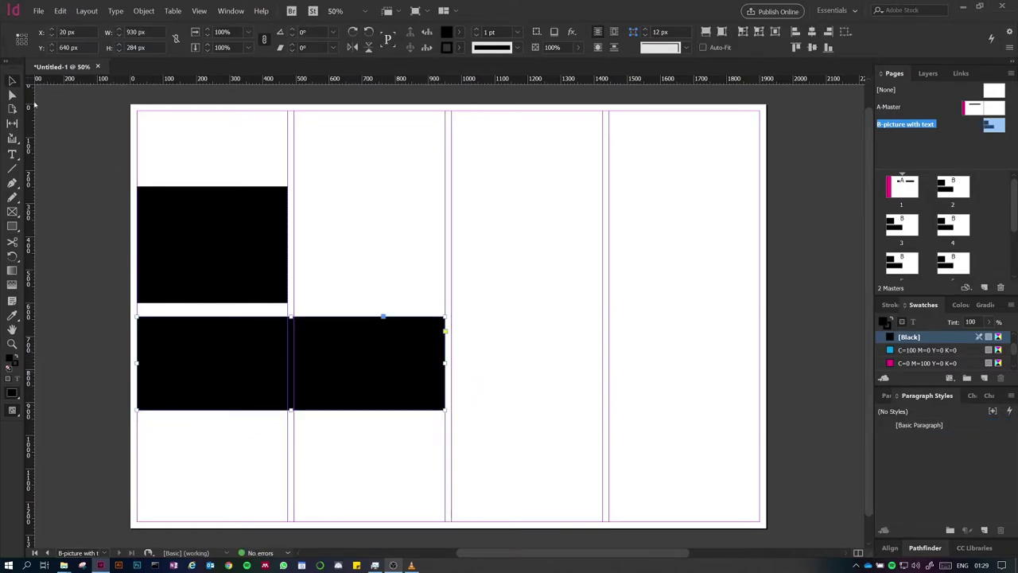
click(388, 301)
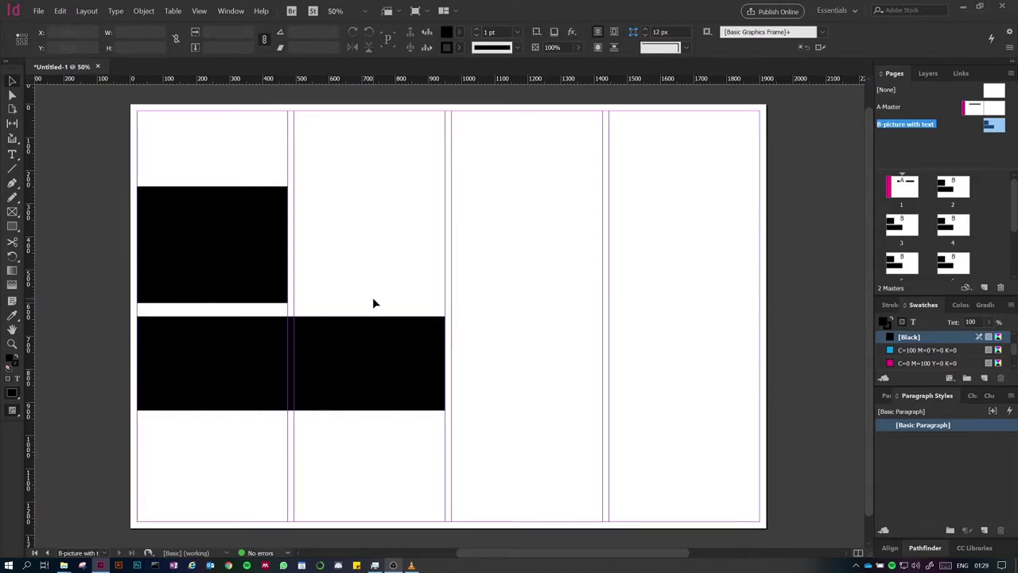
drag(400, 474, 192, 183)
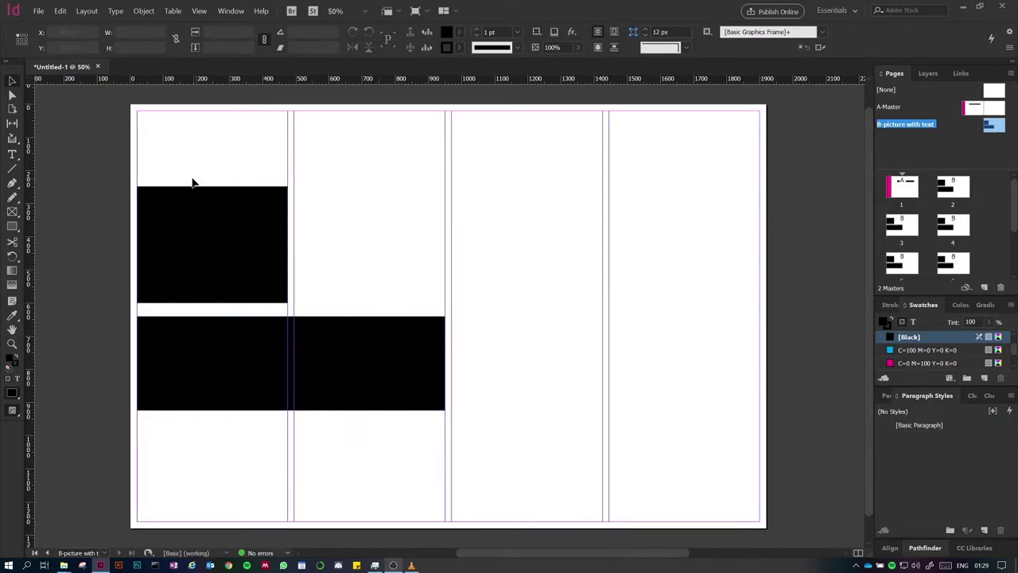
key(Delete)
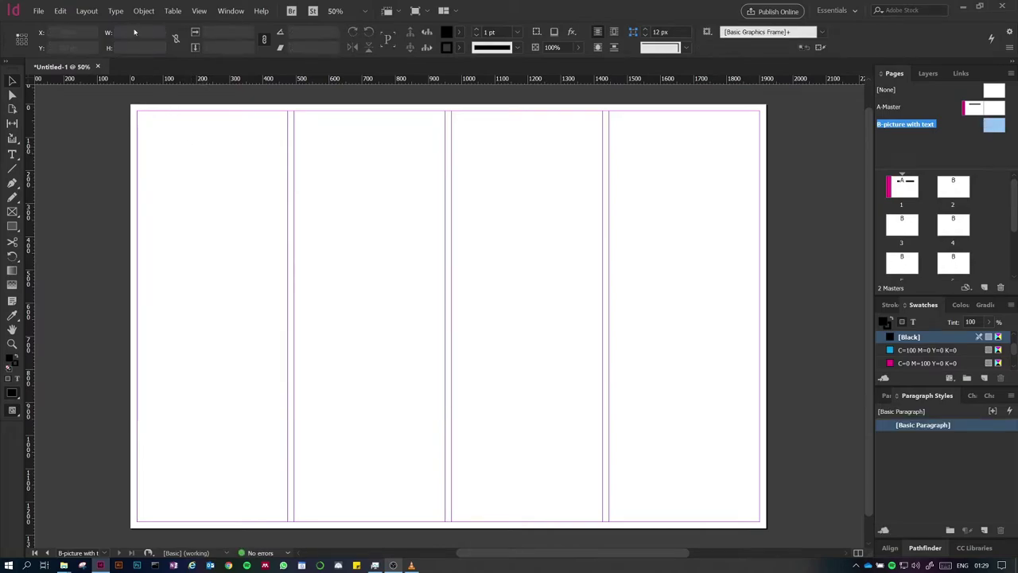
Set up ruler guides for the master page with 5 rows and 5 columns
click(85, 14)
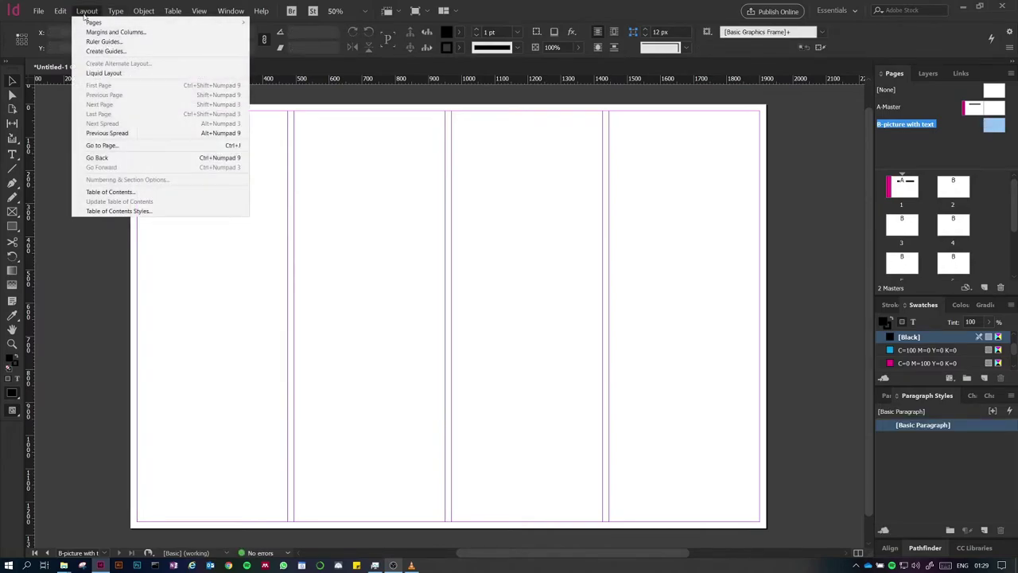
click(106, 51)
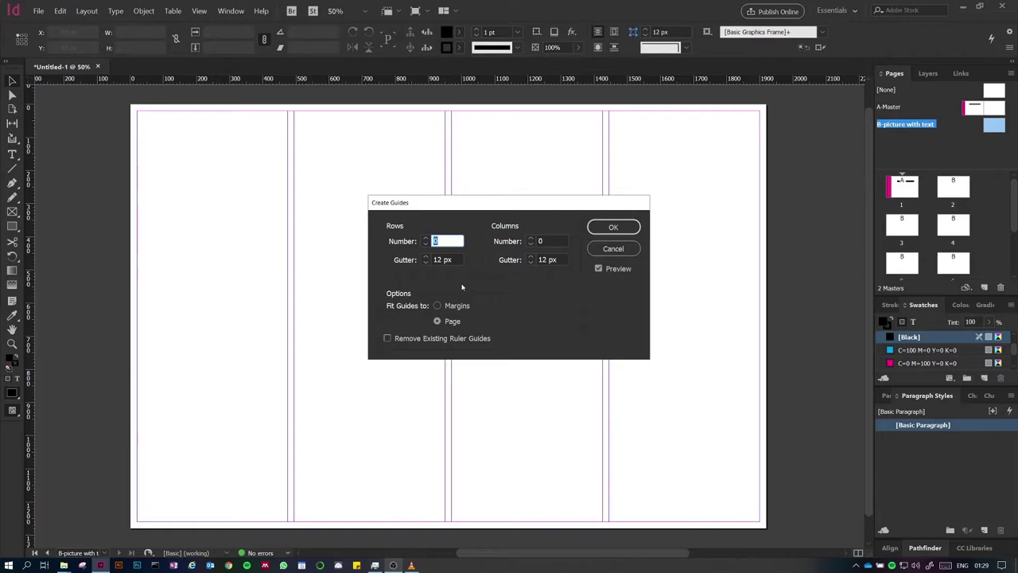
click(424, 238)
click(425, 238)
click(424, 238)
click(425, 238)
click(425, 238)
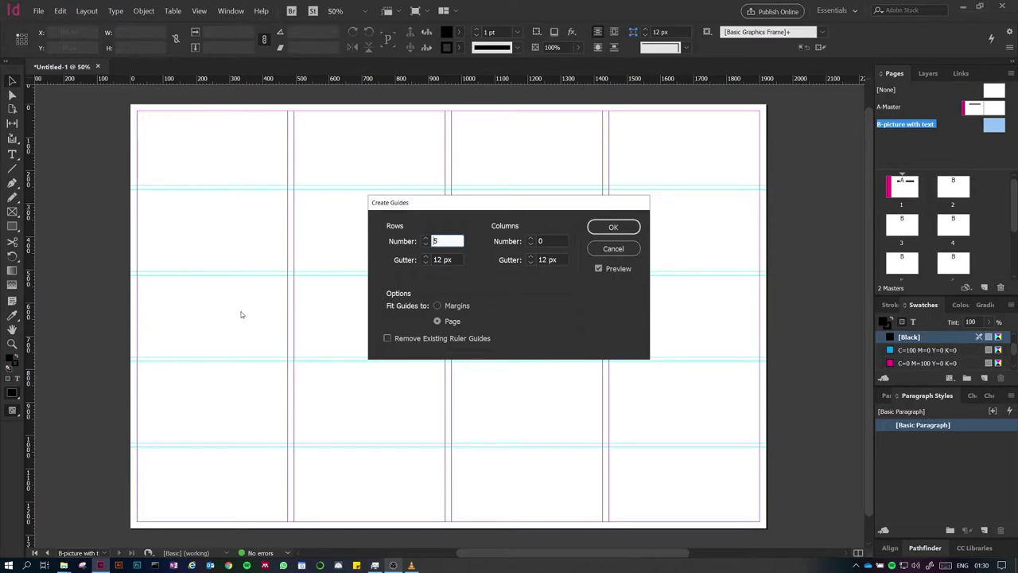
click(531, 237)
click(531, 238)
click(530, 237)
click(530, 238)
click(530, 237)
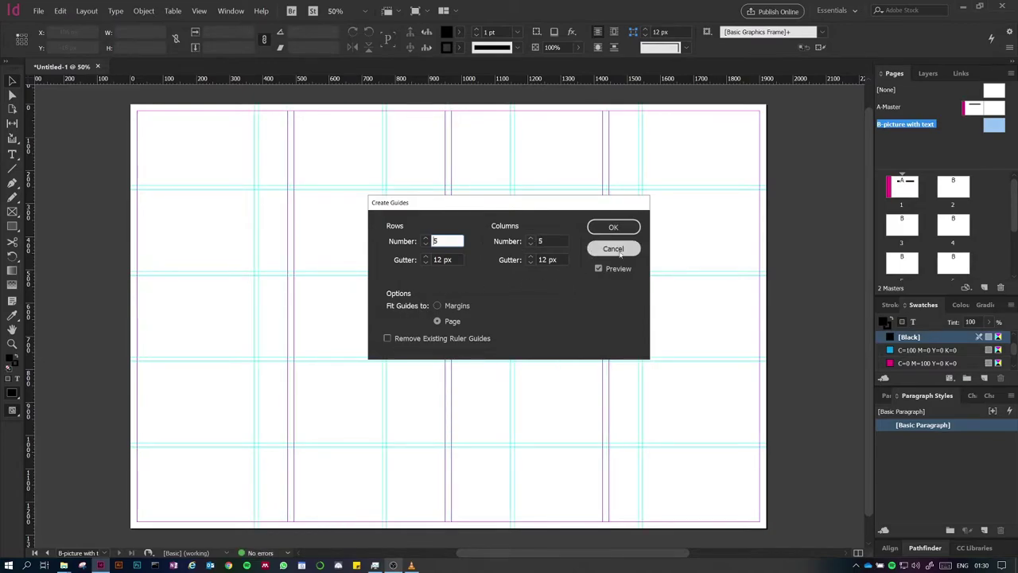
Compare fitting the guides to the margins and to the page, and create them fitted to the page
click(455, 306)
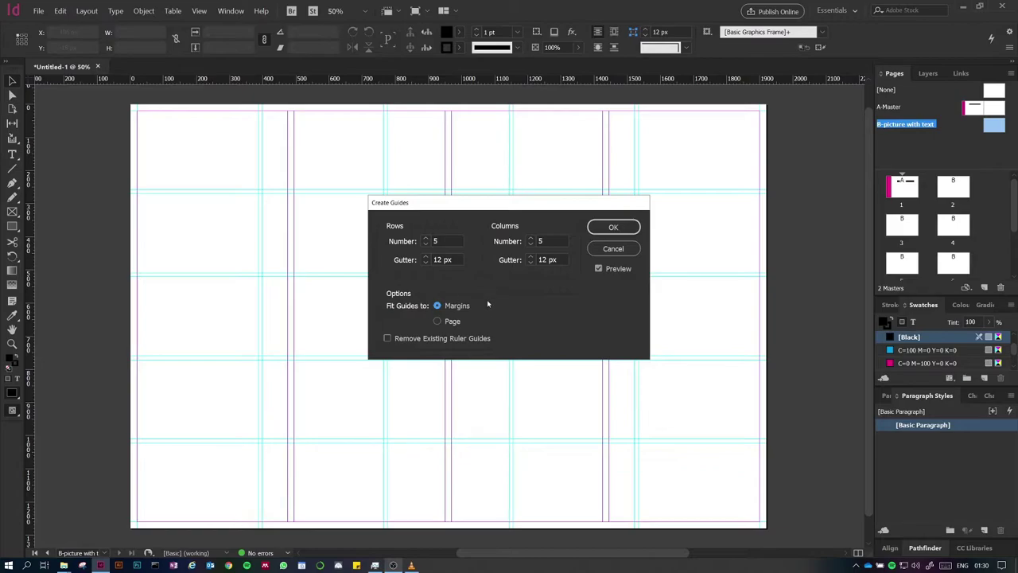
click(442, 322)
click(437, 307)
click(451, 322)
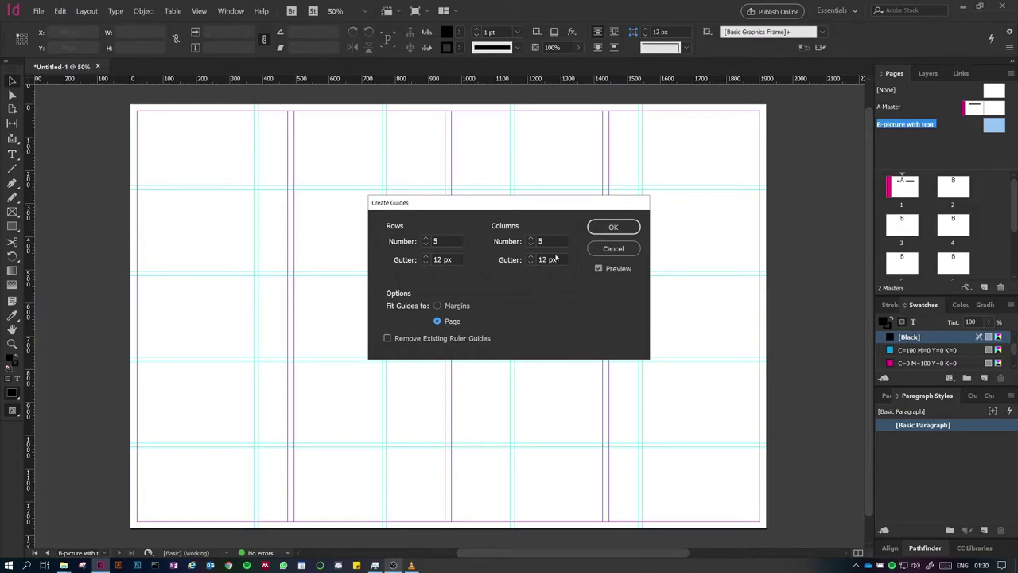
click(630, 229)
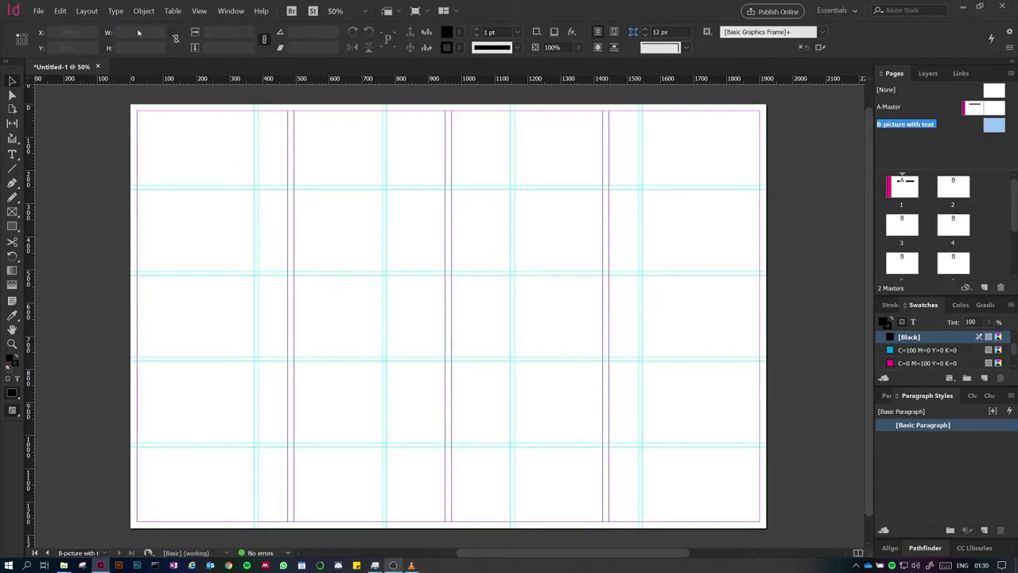
Create page-fitted guides with 3 rows and 0 columns on the master page, removing the existing ruler guides
click(87, 11)
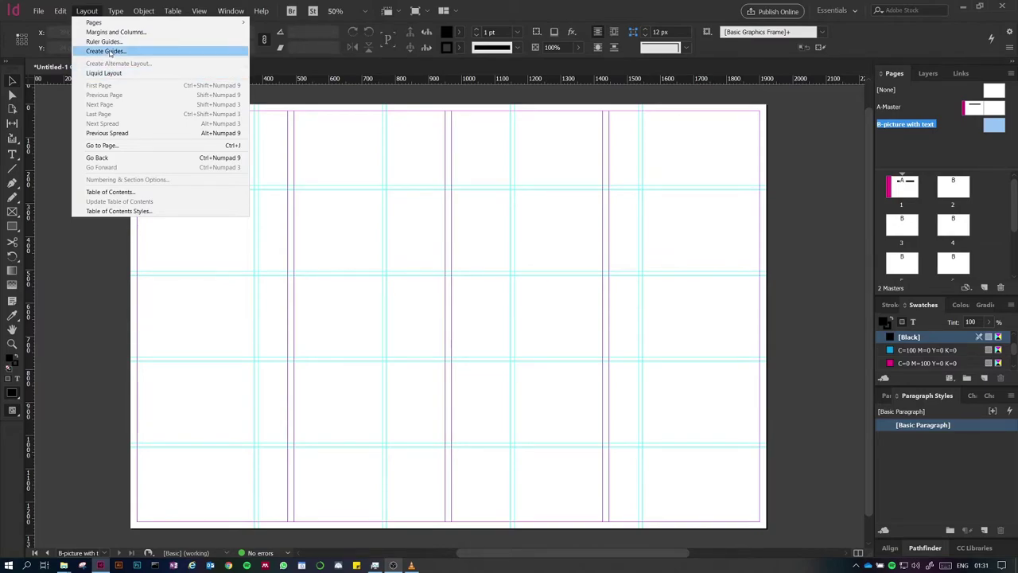
click(106, 51)
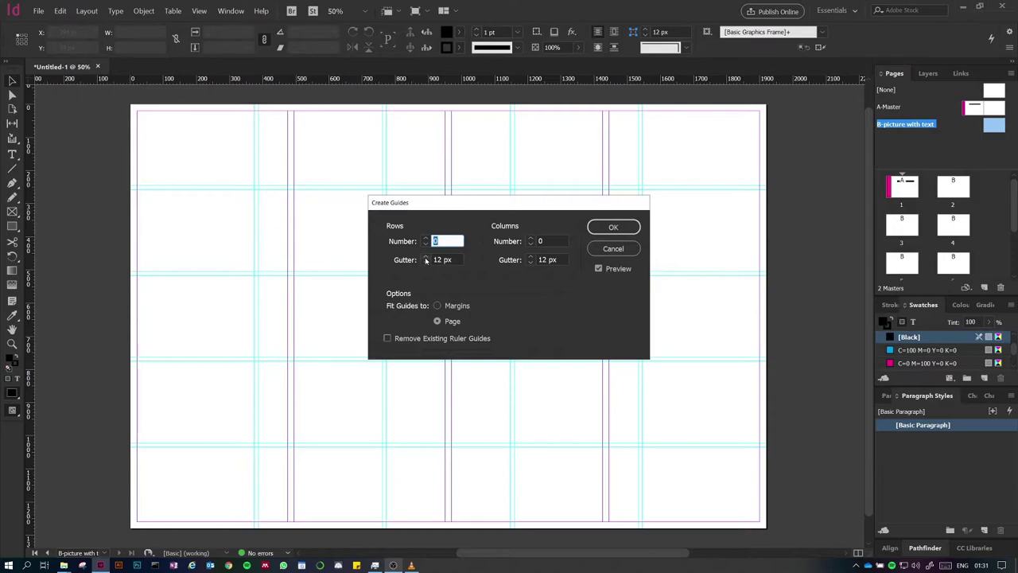
text(3)
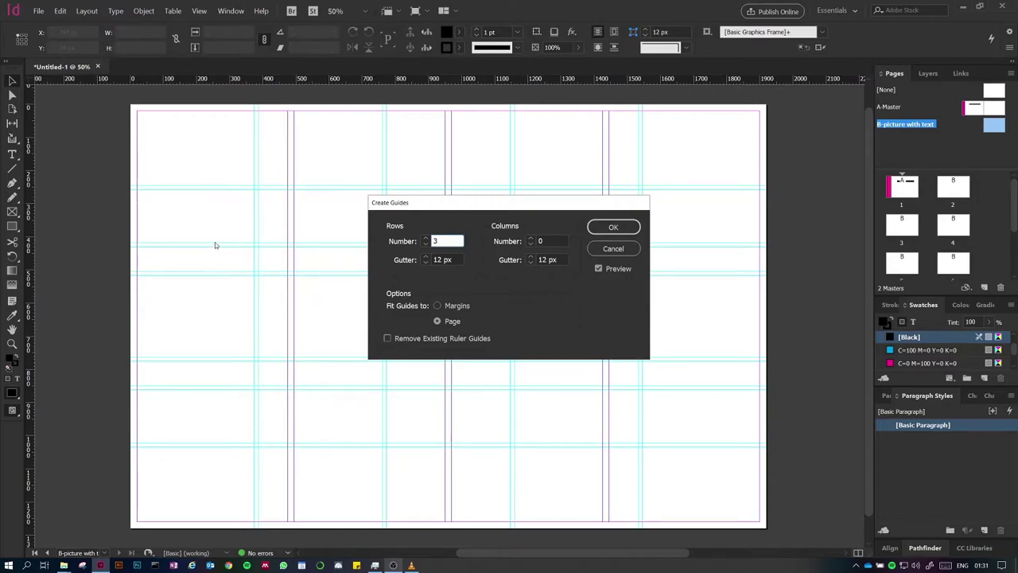
click(426, 243)
click(426, 238)
click(429, 339)
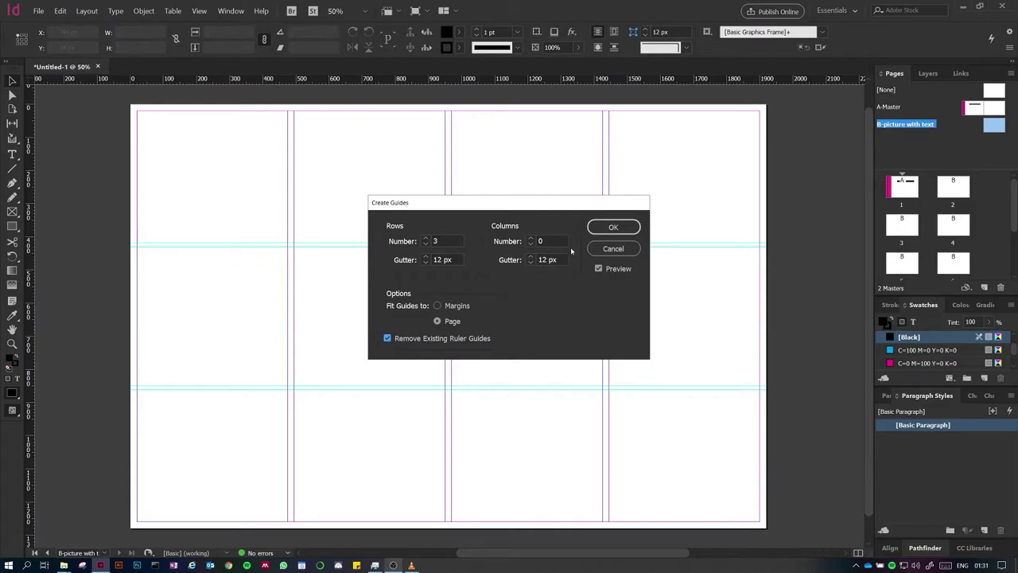
click(615, 226)
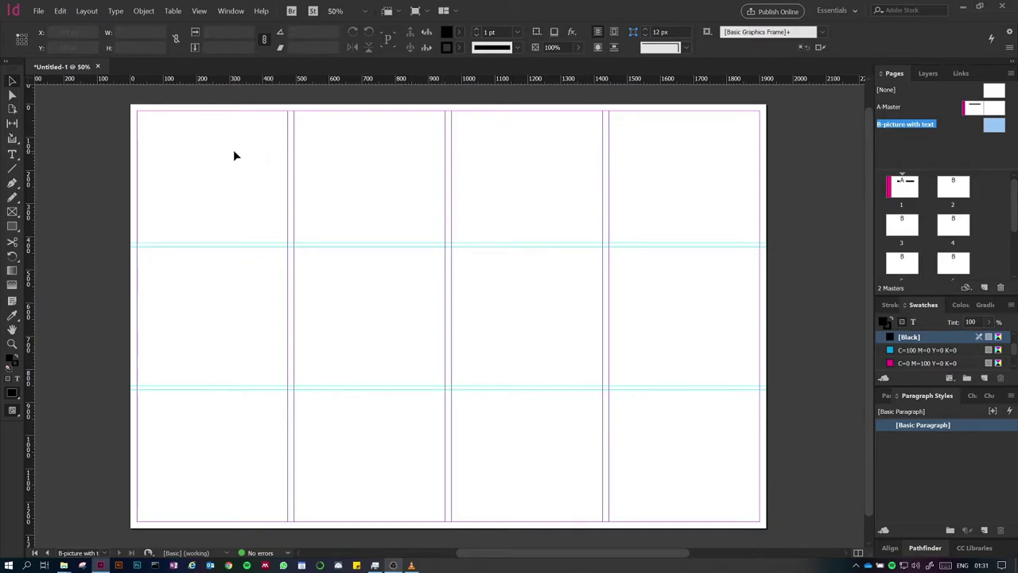
click(38, 11)
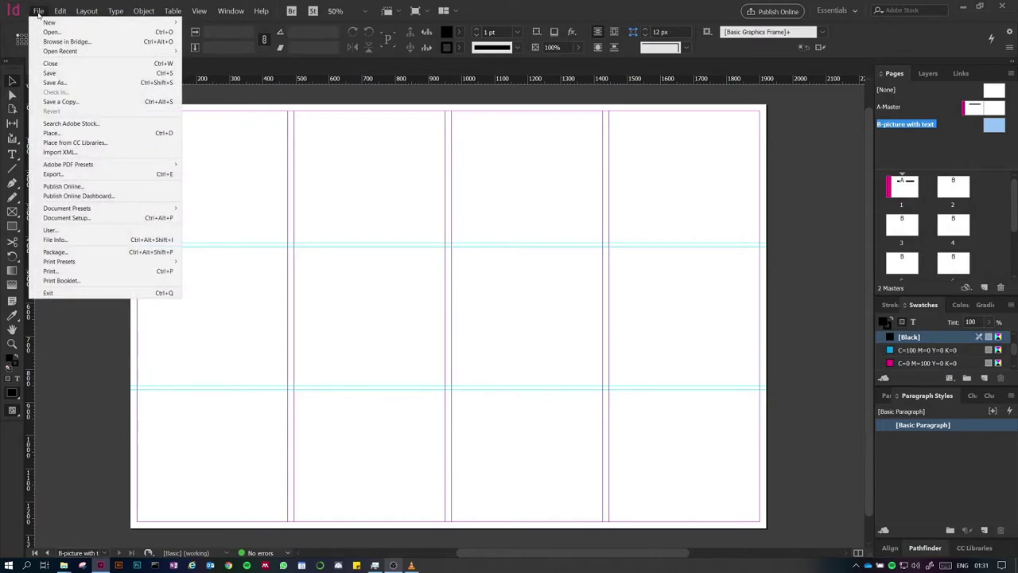
mouse_move(88, 12)
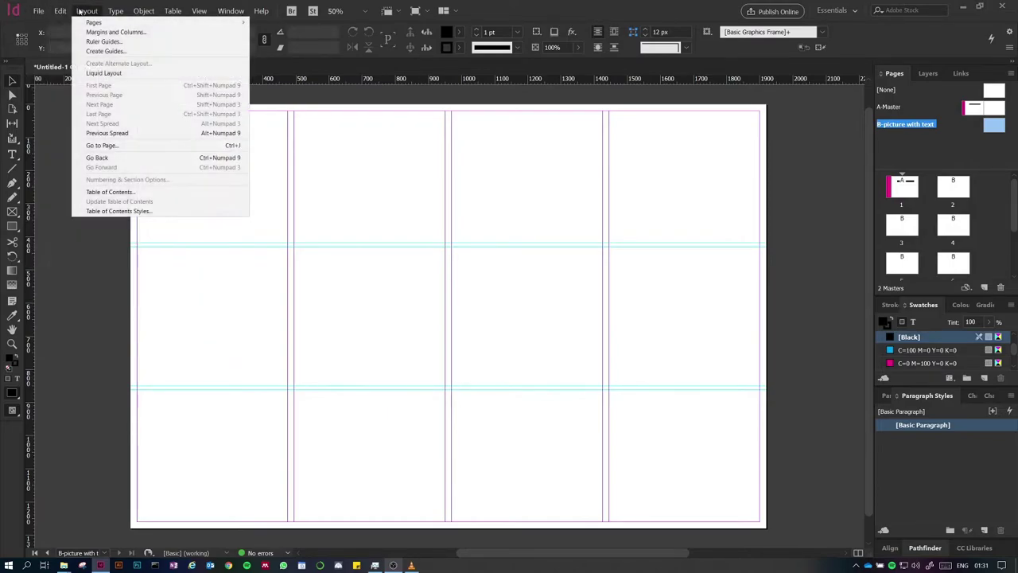
mouse_move(38, 11)
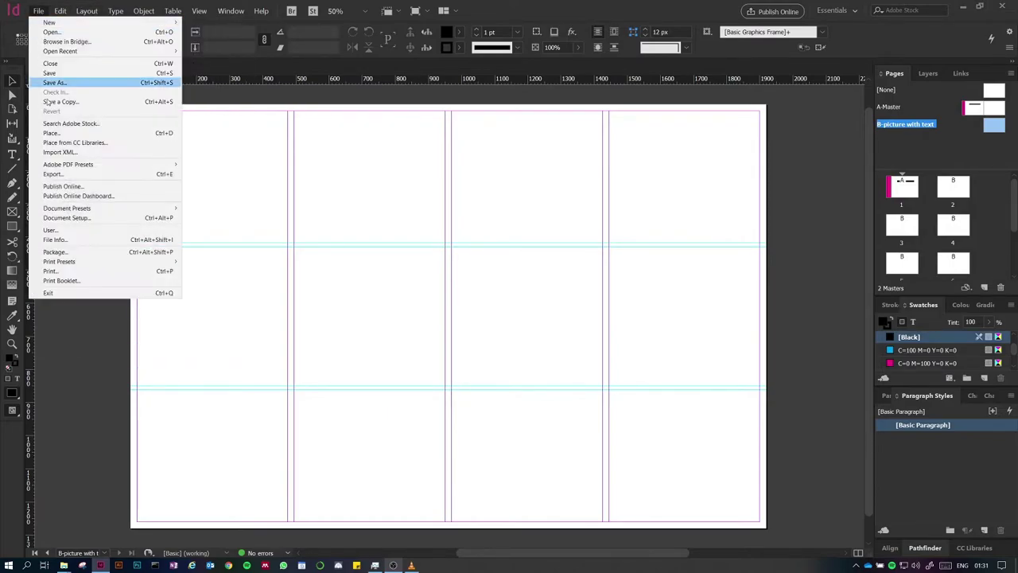
click(74, 217)
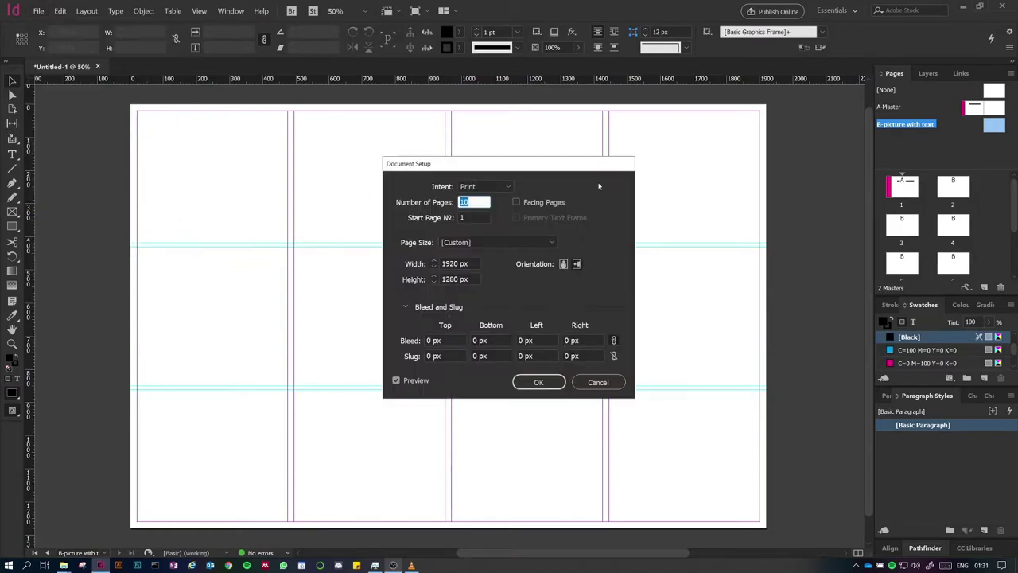
click(598, 382)
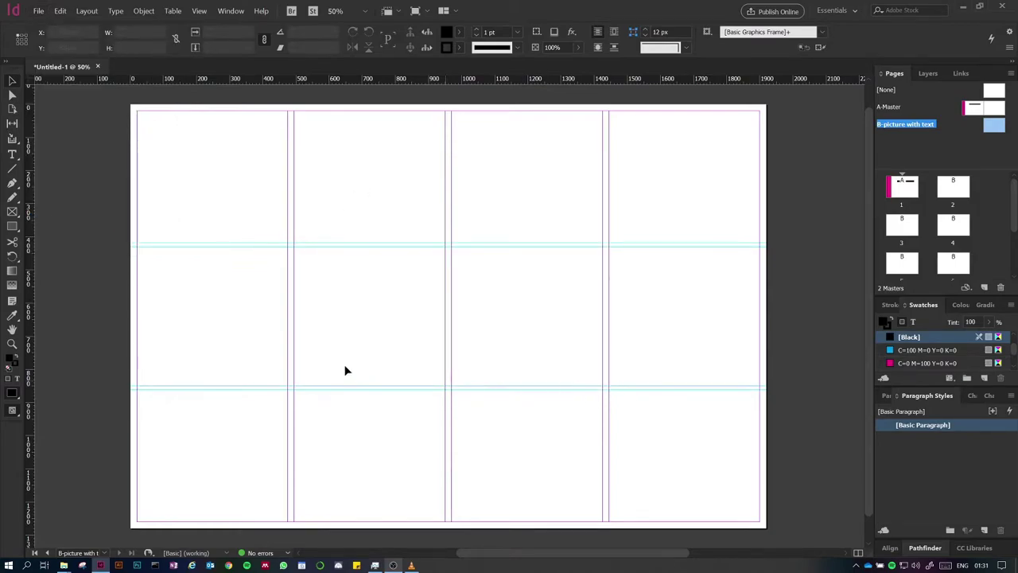
Try to set the master page's number of margin columns to 0
click(96, 11)
click(108, 35)
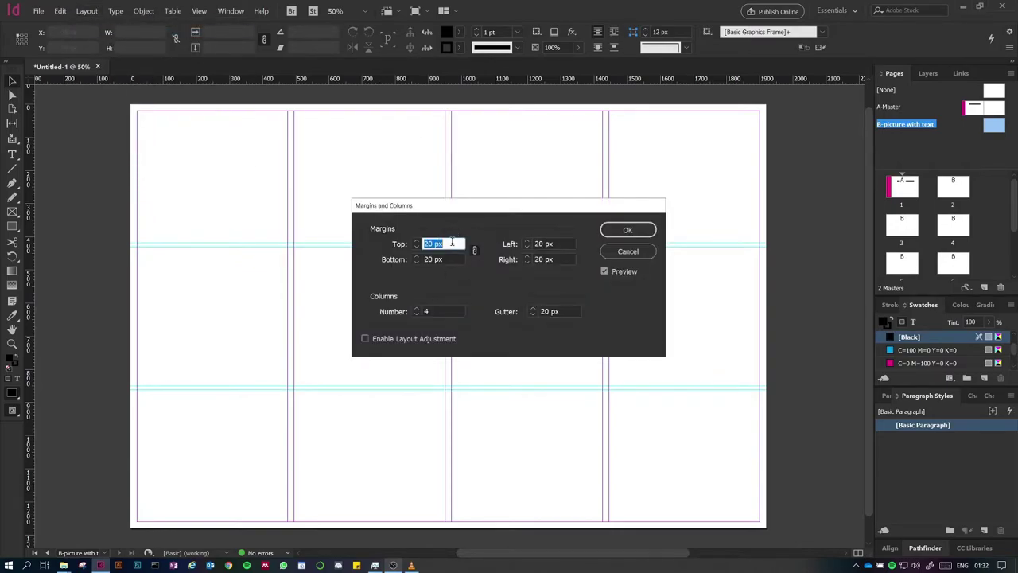
double_click(422, 312)
text(0)
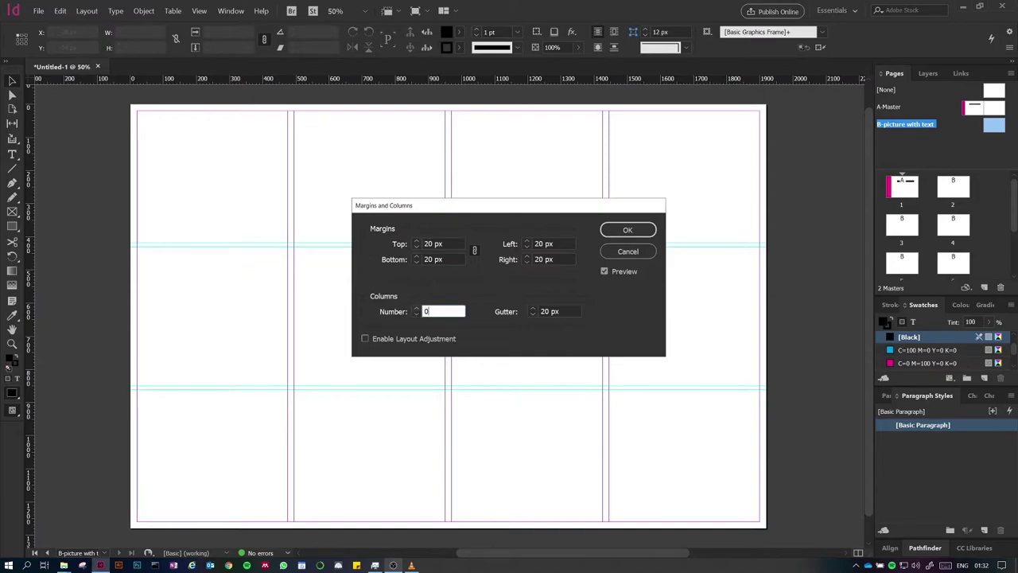
key(Tab)
click(566, 298)
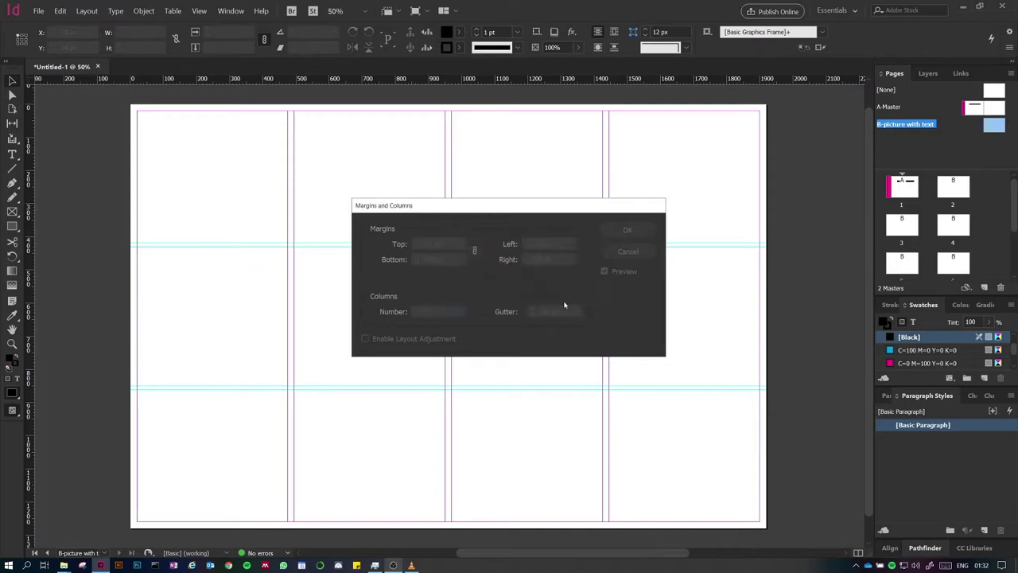
Reduce the master page to 1 column and set its column gutter to 0
click(416, 315)
click(416, 315)
click(416, 308)
click(415, 315)
click(415, 315)
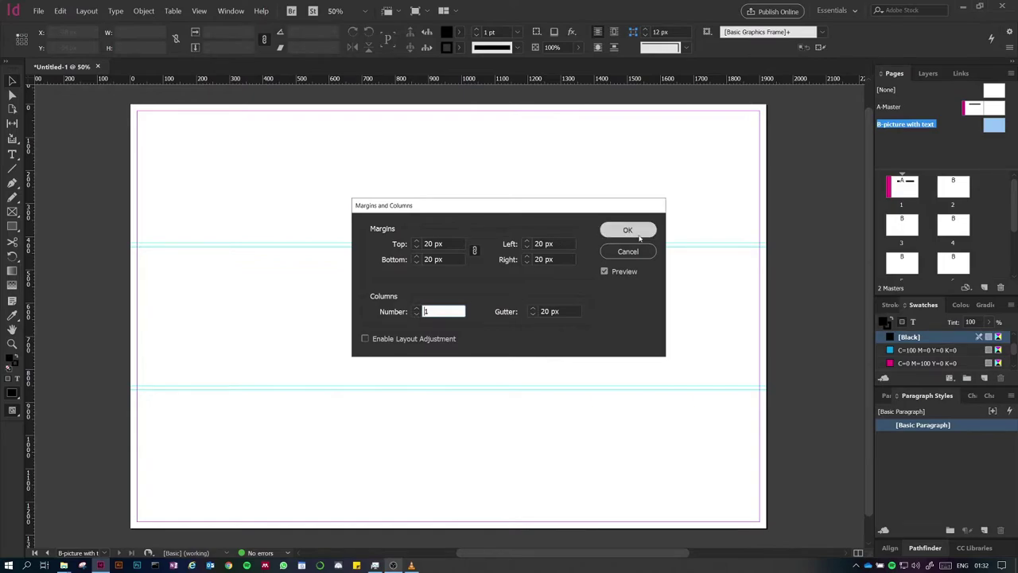
click(557, 311)
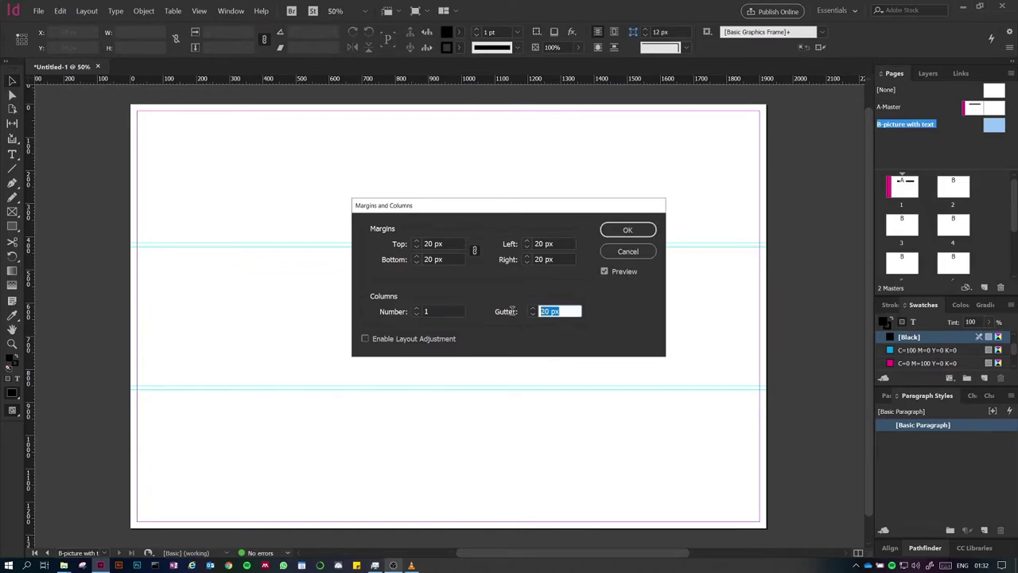
text(0)
click(630, 230)
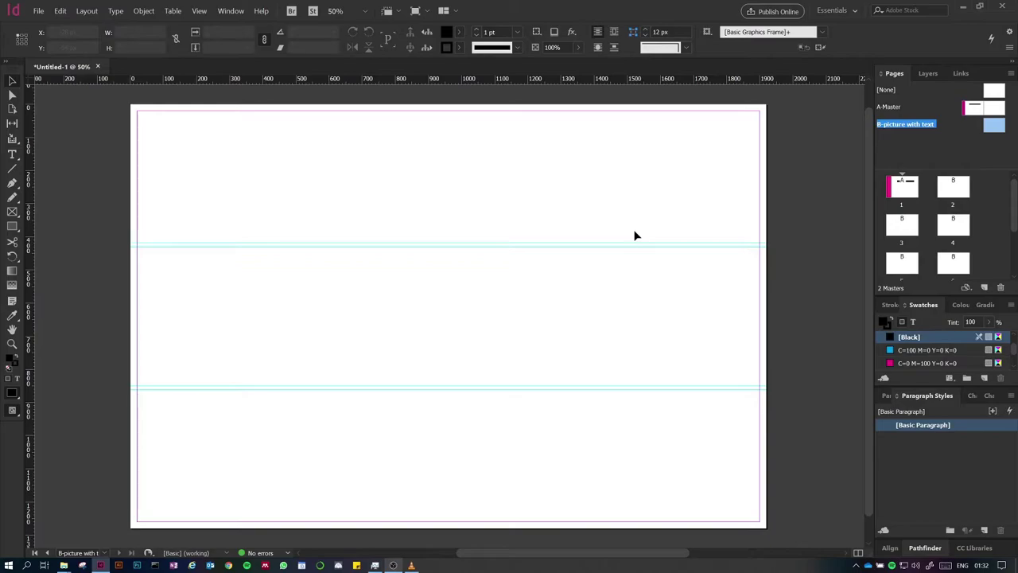
Place a horizontal ruler guide across the page's middle at 640 px and remove it again
click(88, 11)
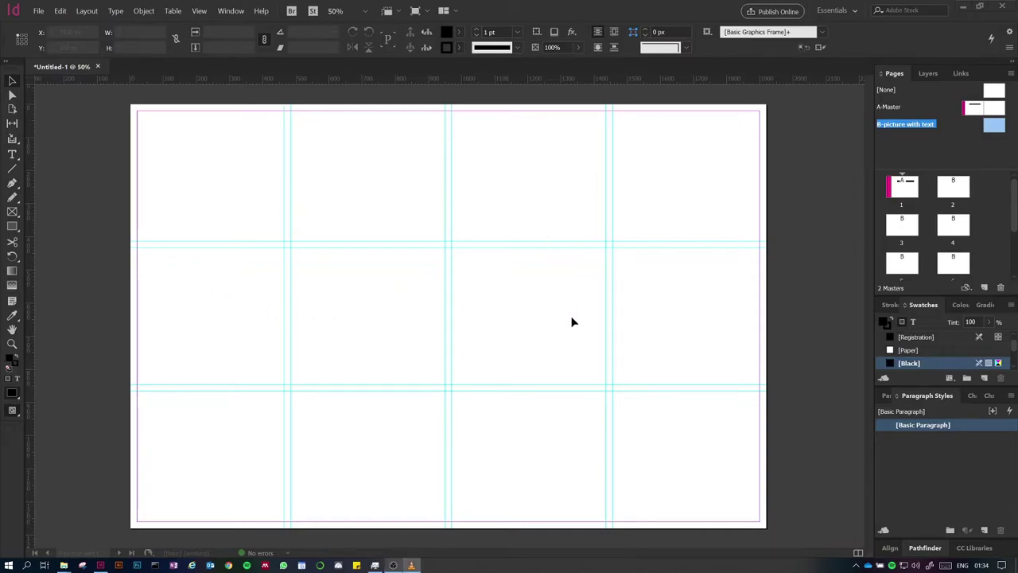
click(513, 314)
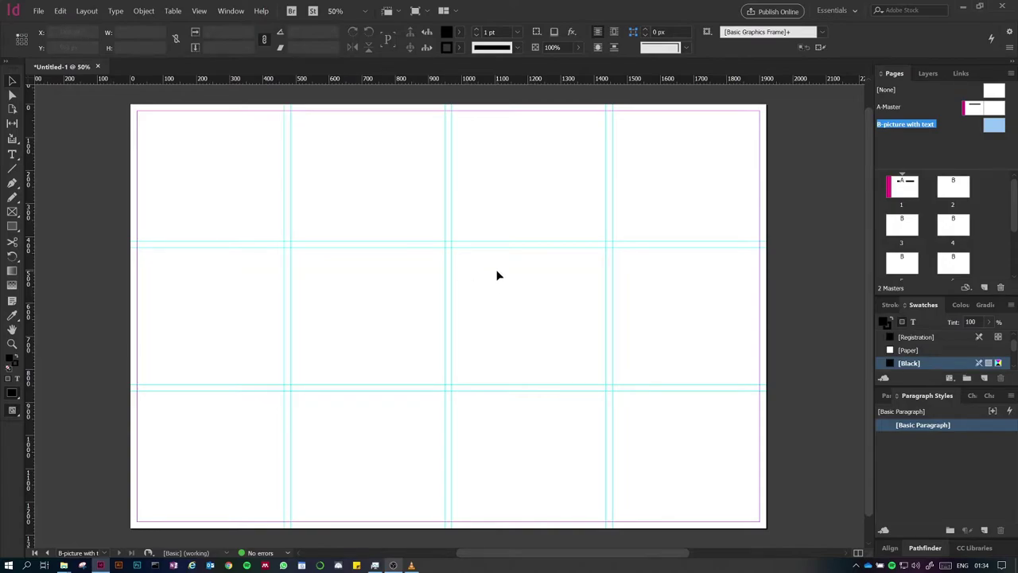
drag(339, 79, 422, 315)
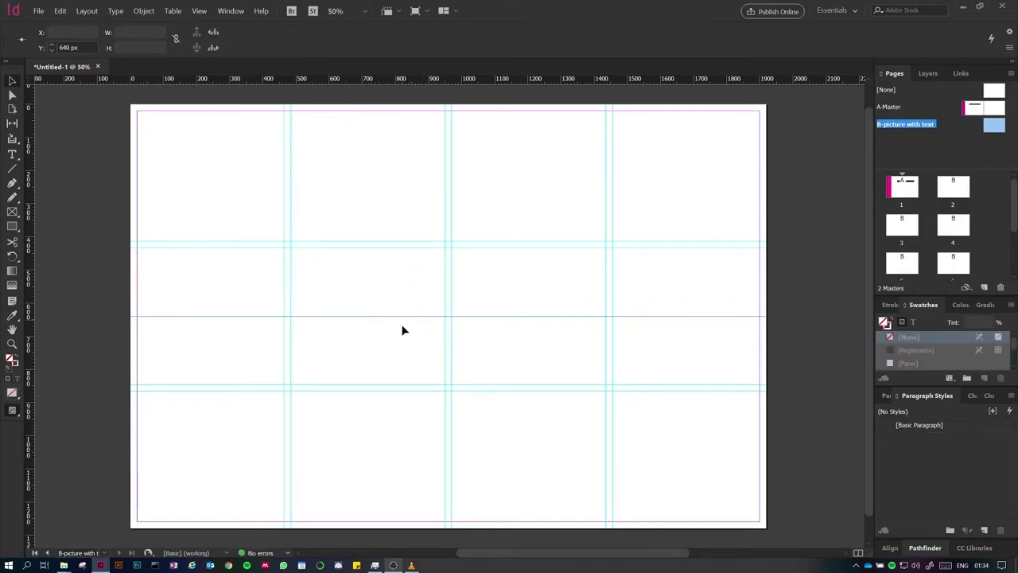
click(357, 293)
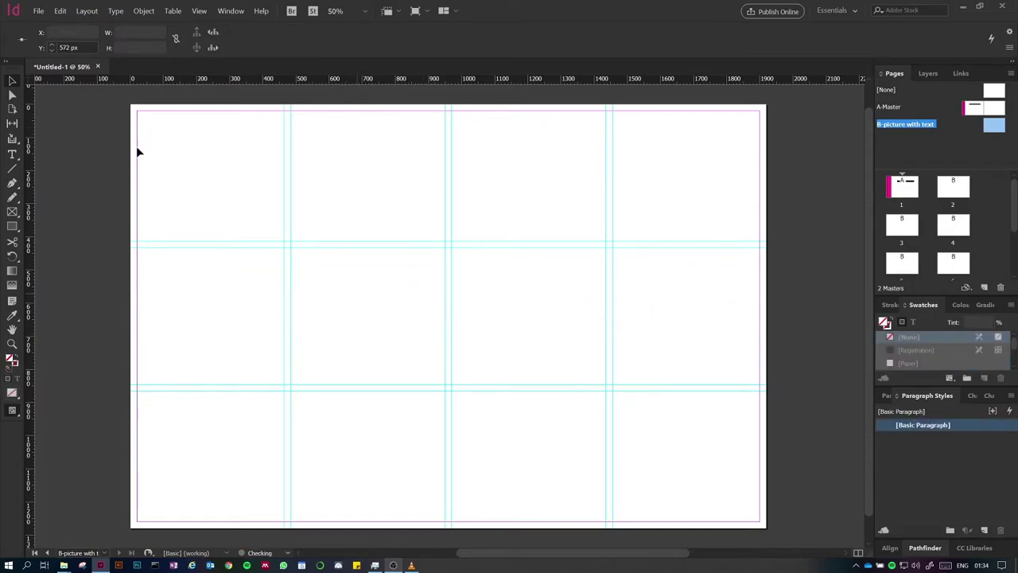
Change the colour for new ruler guides to Orange
click(87, 11)
click(104, 42)
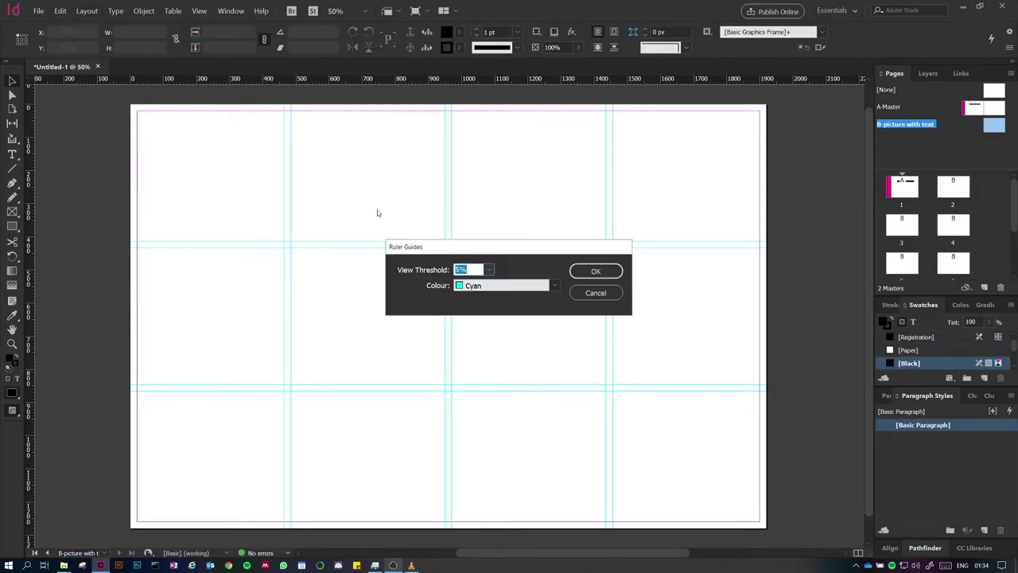
click(501, 285)
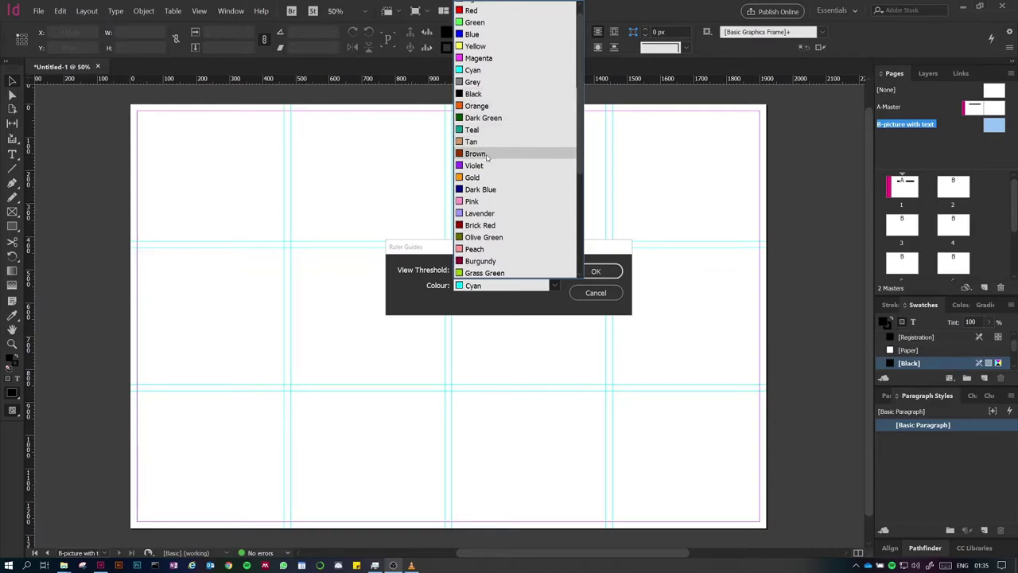
click(475, 106)
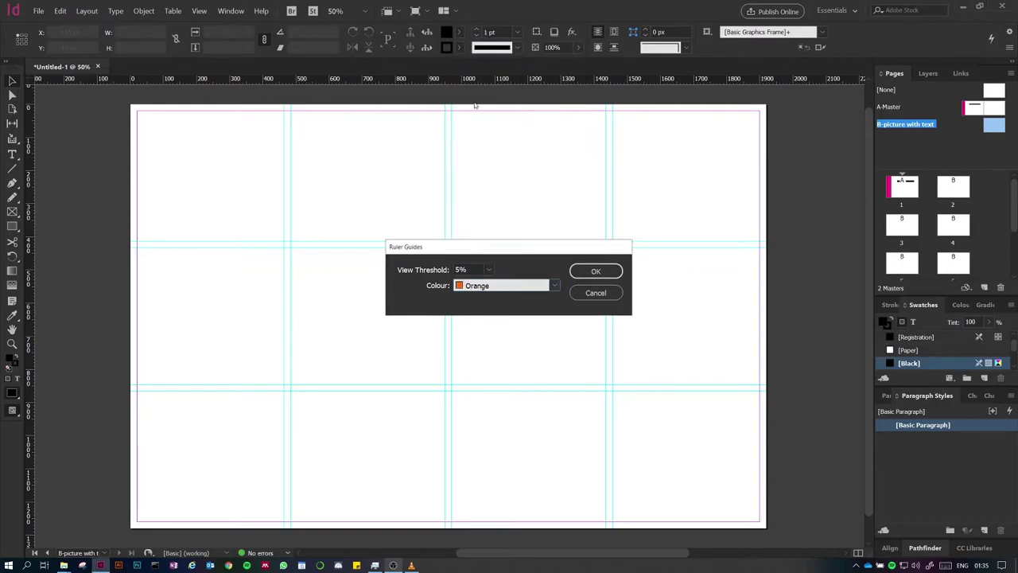
click(596, 271)
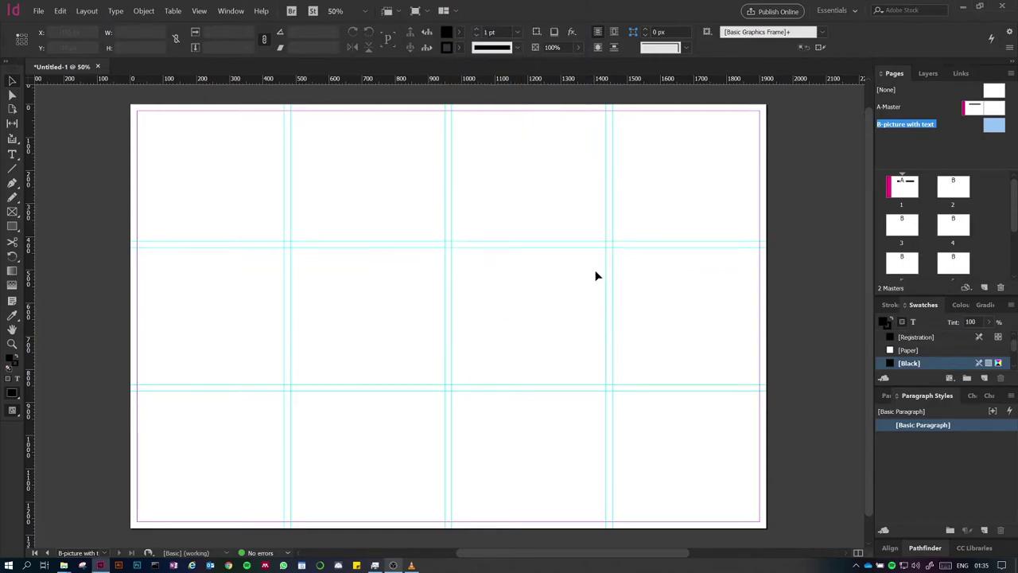
Create additional page-fitted guides with 2 rows and 2 columns and a 0 px gutter for both, keeping the existing guides
click(86, 12)
click(106, 51)
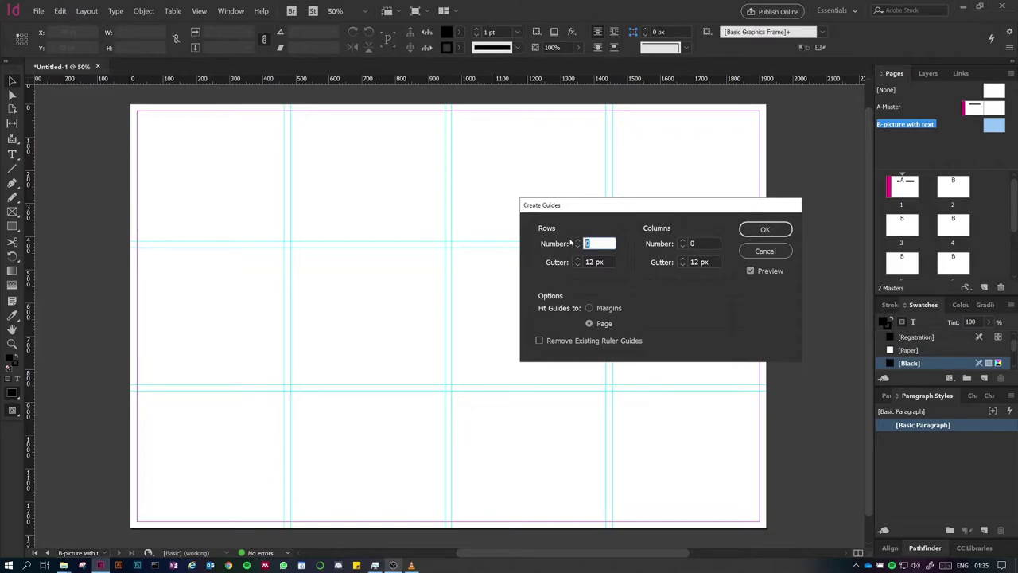
text(2)
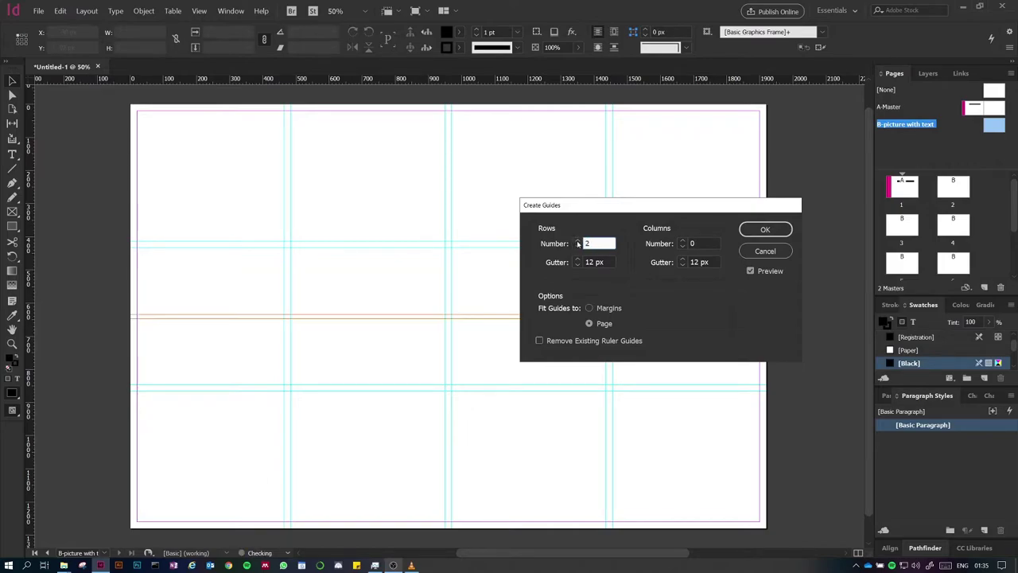
click(681, 240)
click(682, 240)
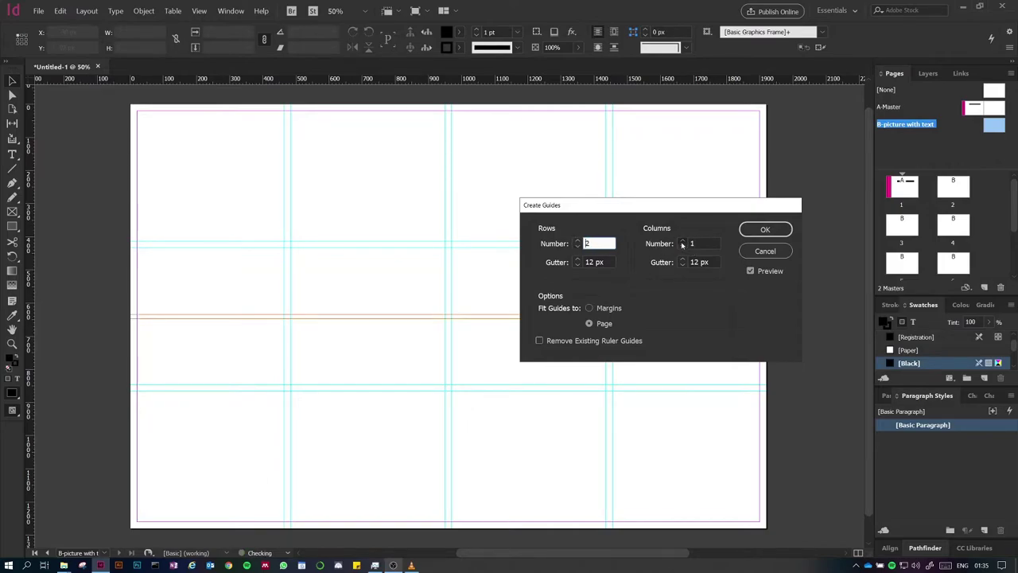
click(609, 262)
double_click(609, 262)
text(0)
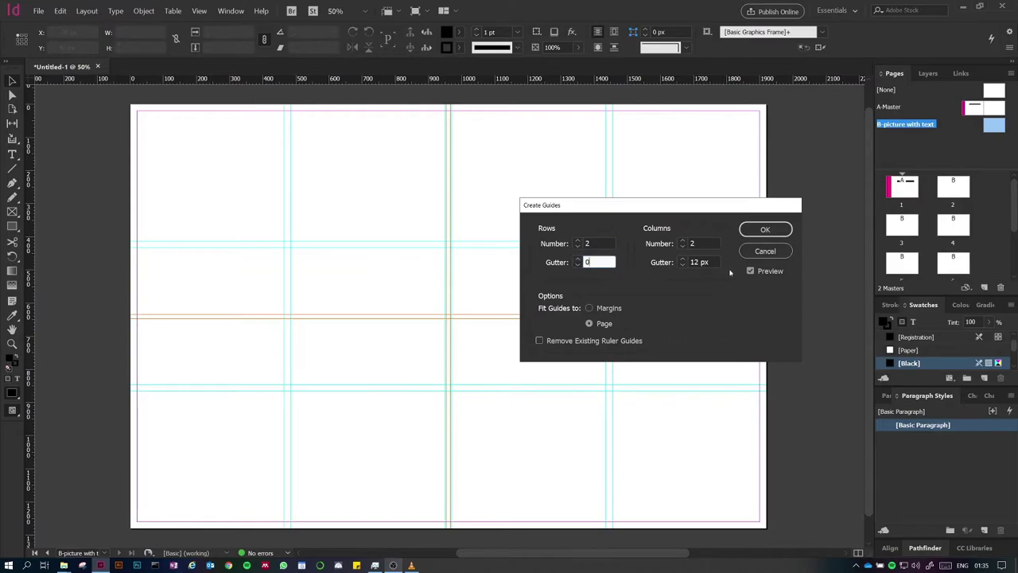
double_click(715, 261)
text(0)
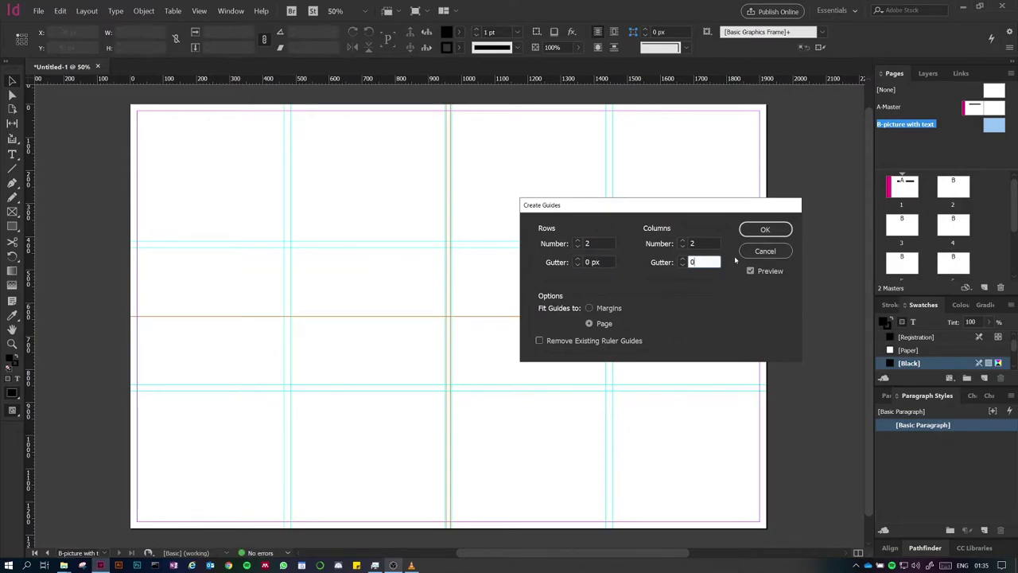
click(765, 229)
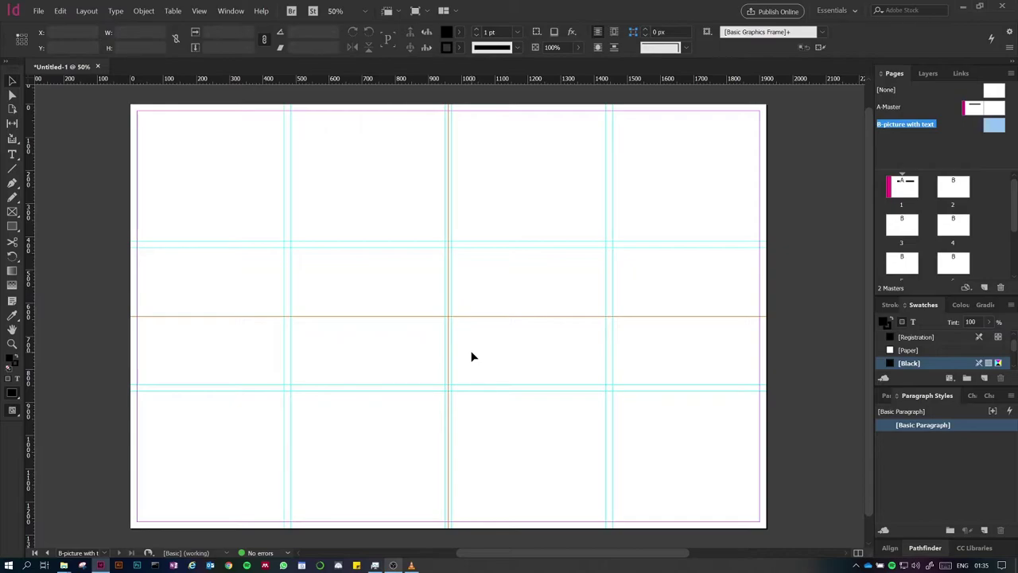
Draw a black rectangle about 930 by 413 px in the left middle row and another about 930 by 620 px in the page's upper right
click(13, 227)
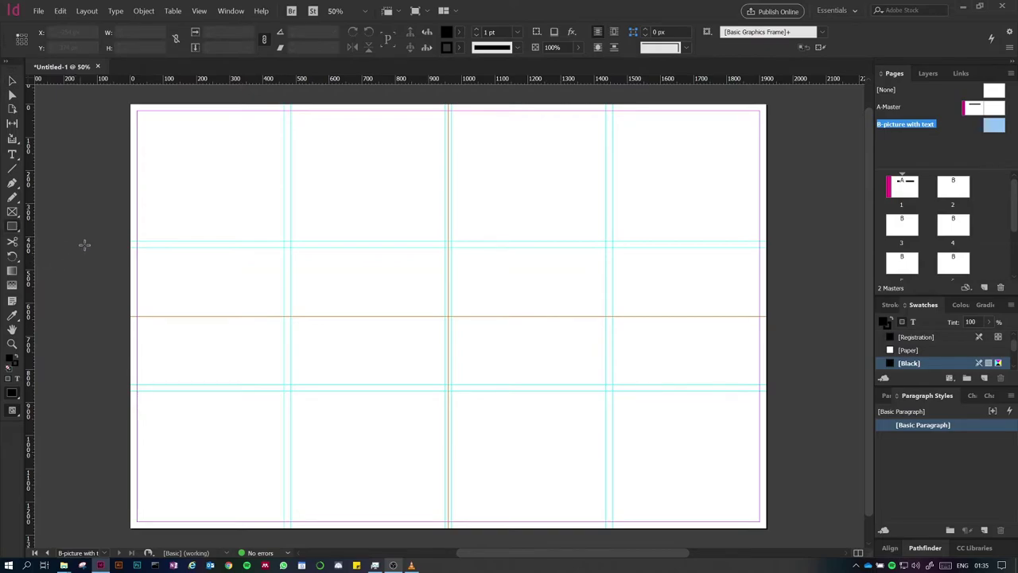
drag(137, 246, 446, 388)
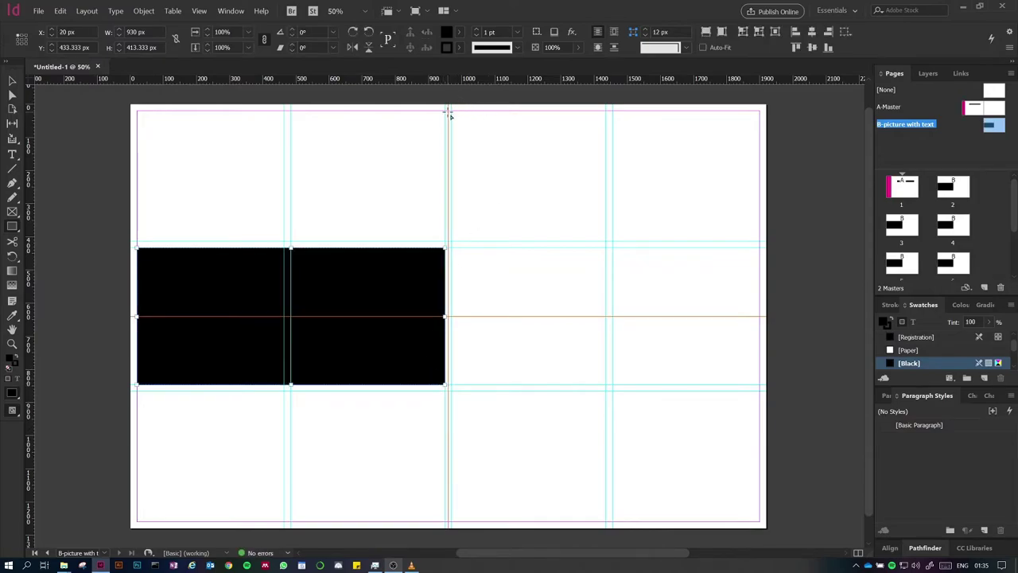
drag(451, 115, 759, 318)
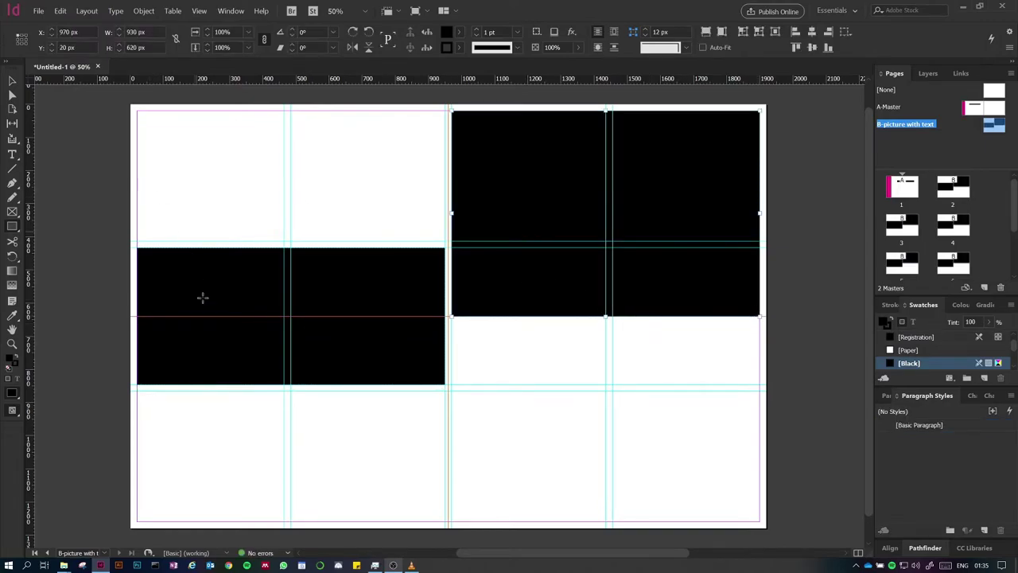
Select both black rectangles on the master page and delete them
click(14, 81)
click(501, 366)
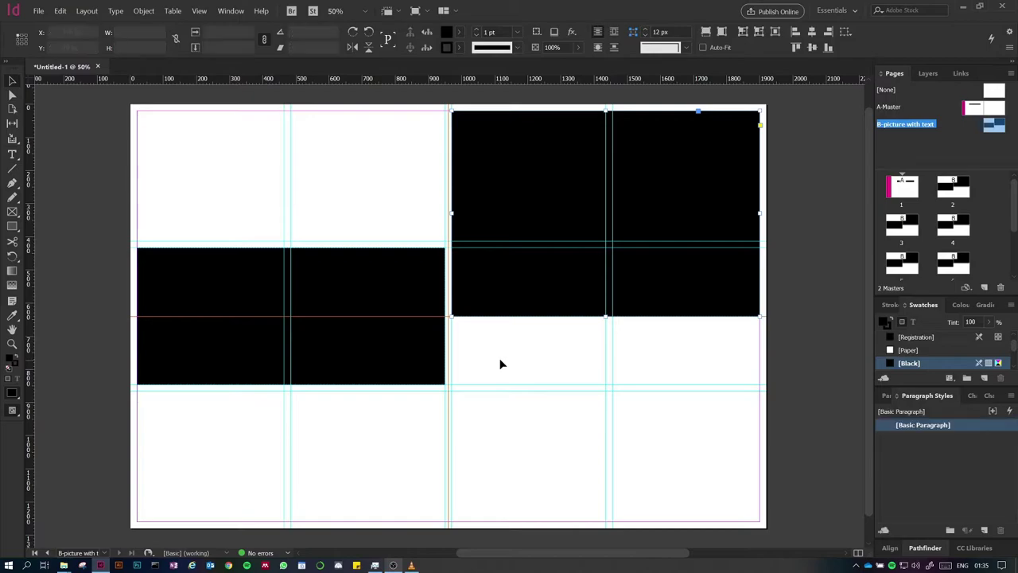
drag(548, 455, 288, 208)
key(Delete)
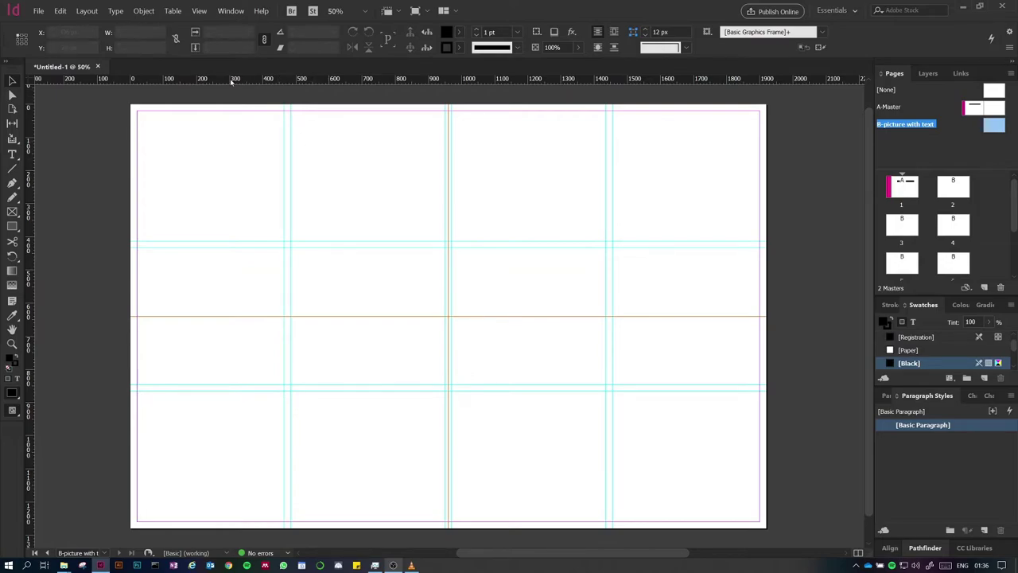
Hide the rulers around the document window and show them again
drag(232, 82, 252, 79)
click(199, 10)
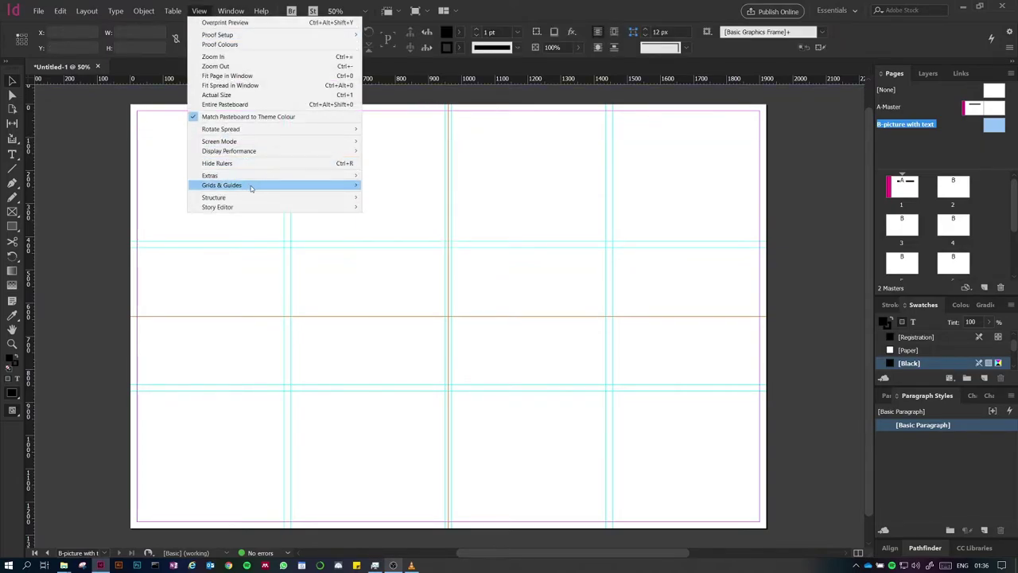
mouse_move(252, 187)
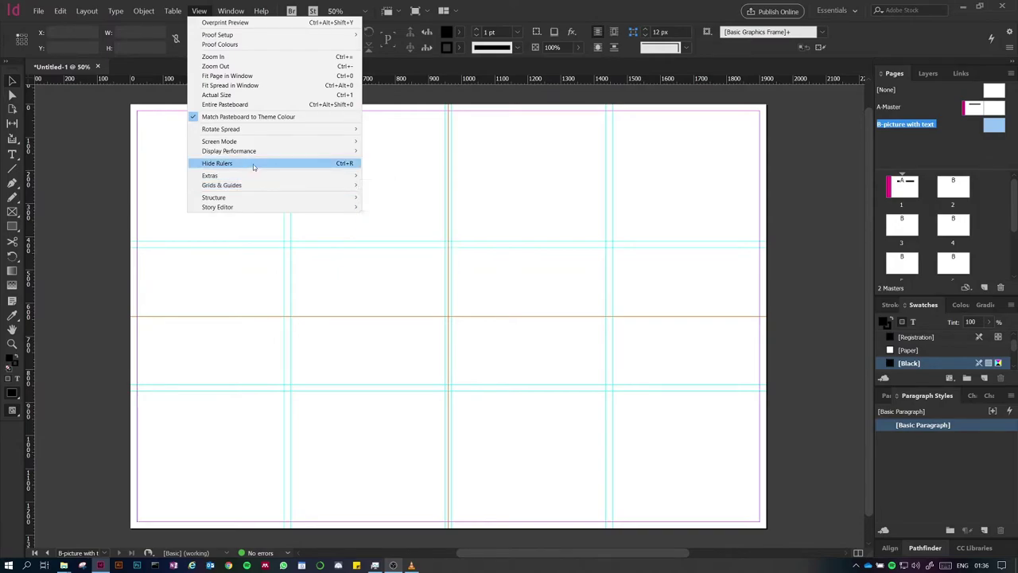
click(253, 164)
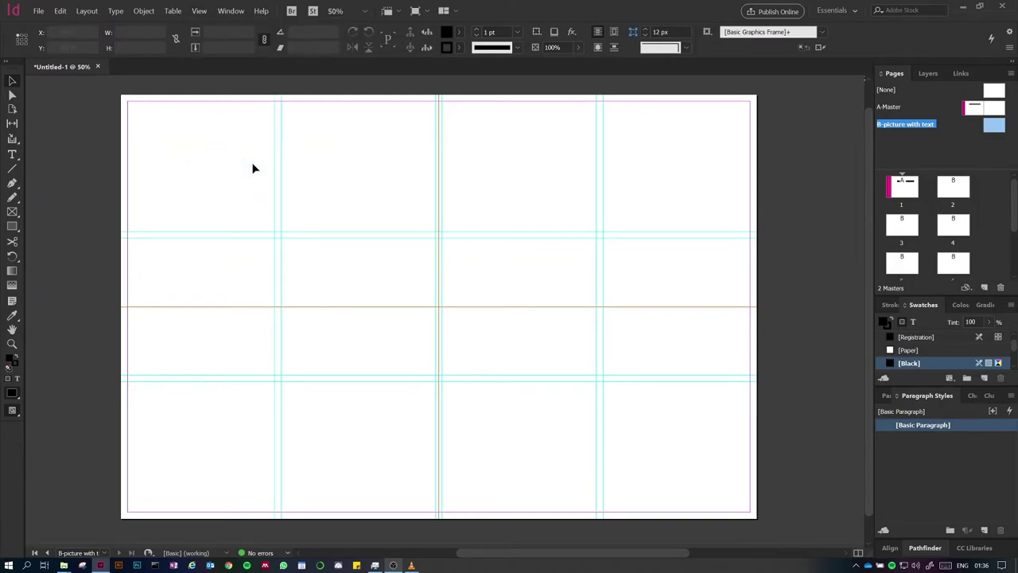
click(204, 14)
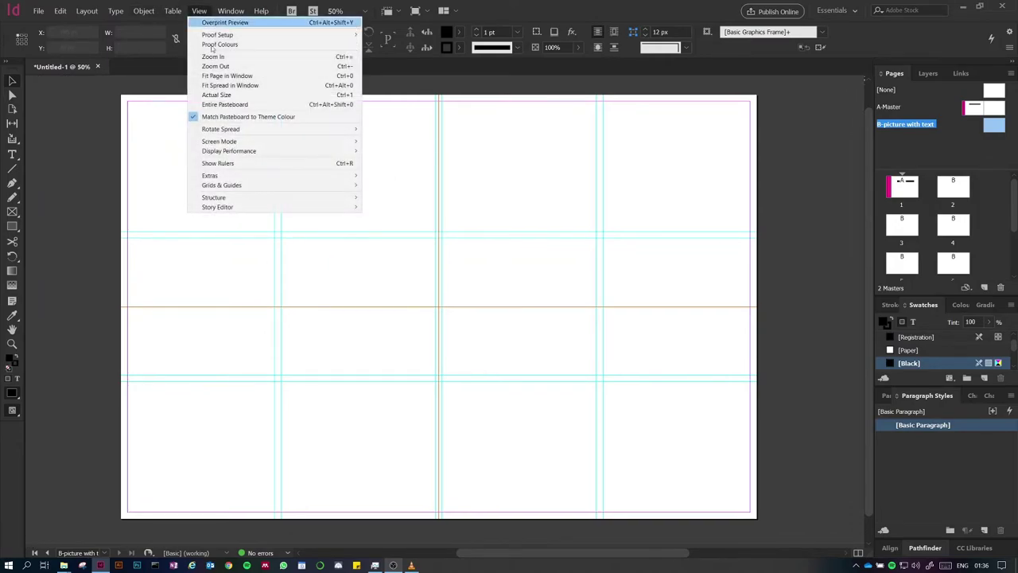
click(246, 165)
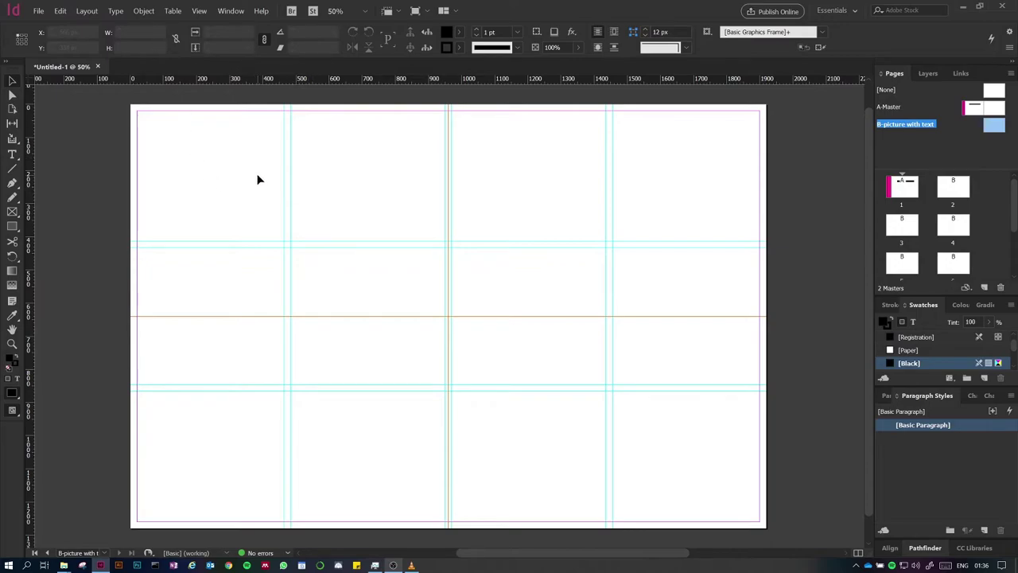
Add a horizontal ruler guide near the top of the master page and set its Y position to 100 px
drag(239, 81, 202, 117)
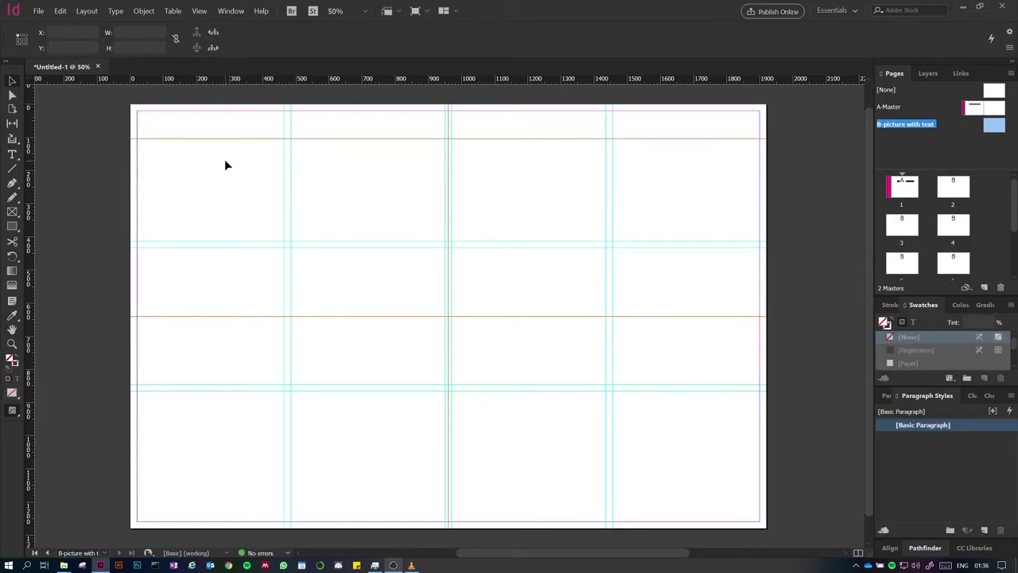
drag(235, 183, 182, 120)
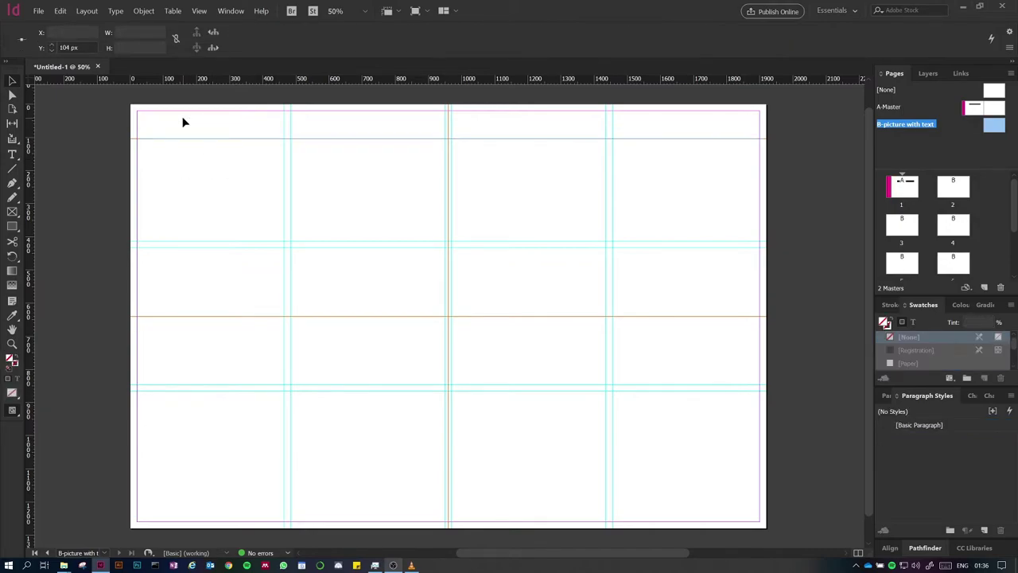
click(80, 48)
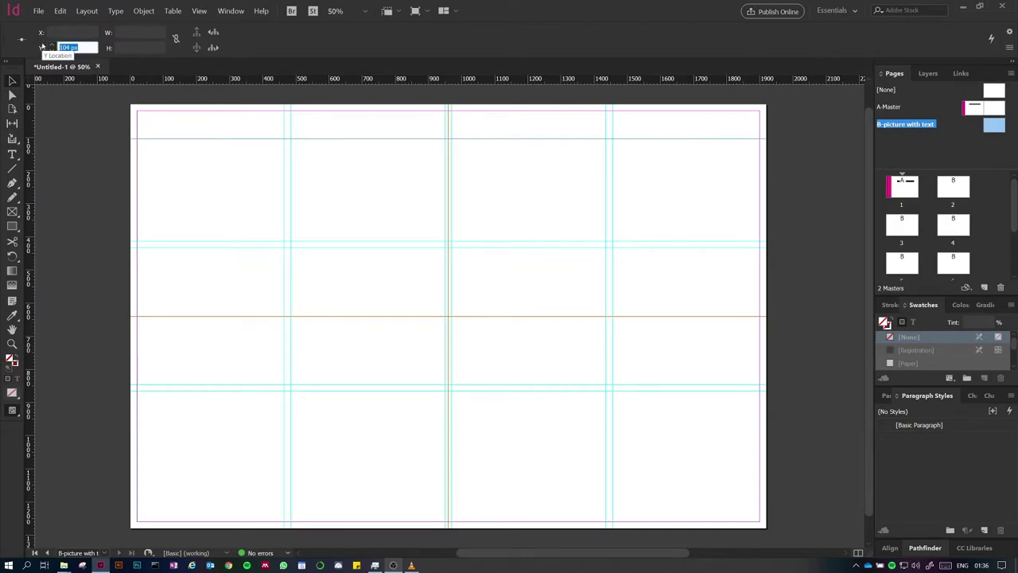
text(100)
key(Return)
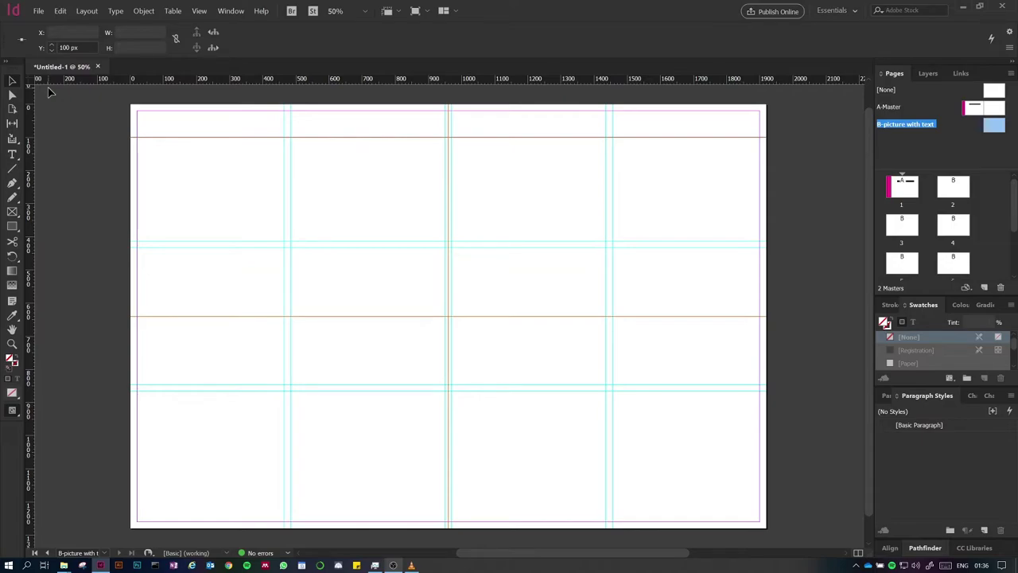
click(333, 173)
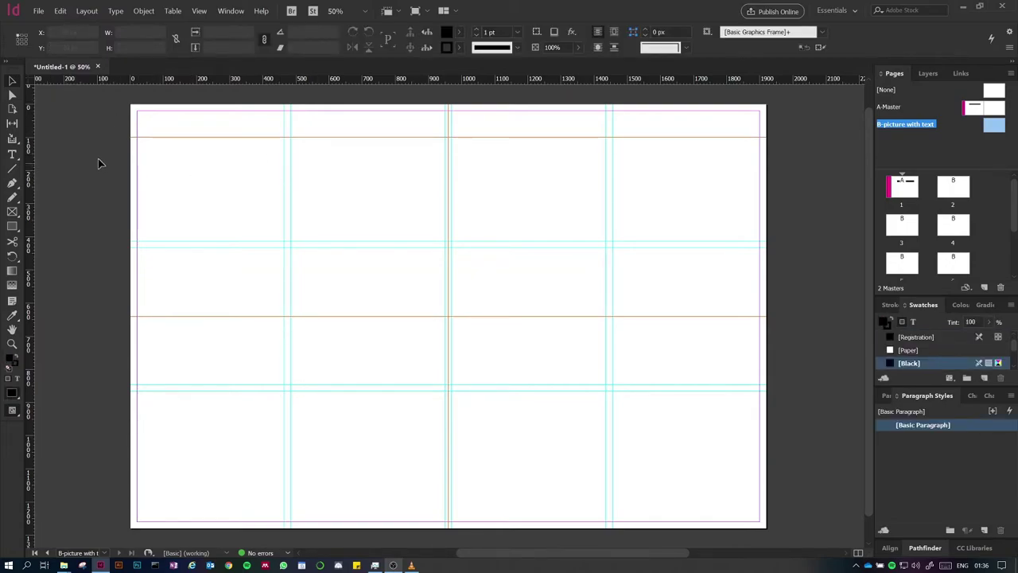
Add a vertical ruler guide at about 820 px and delete it together with the horizontal guide at 100 px
drag(30, 145, 402, 157)
click(359, 153)
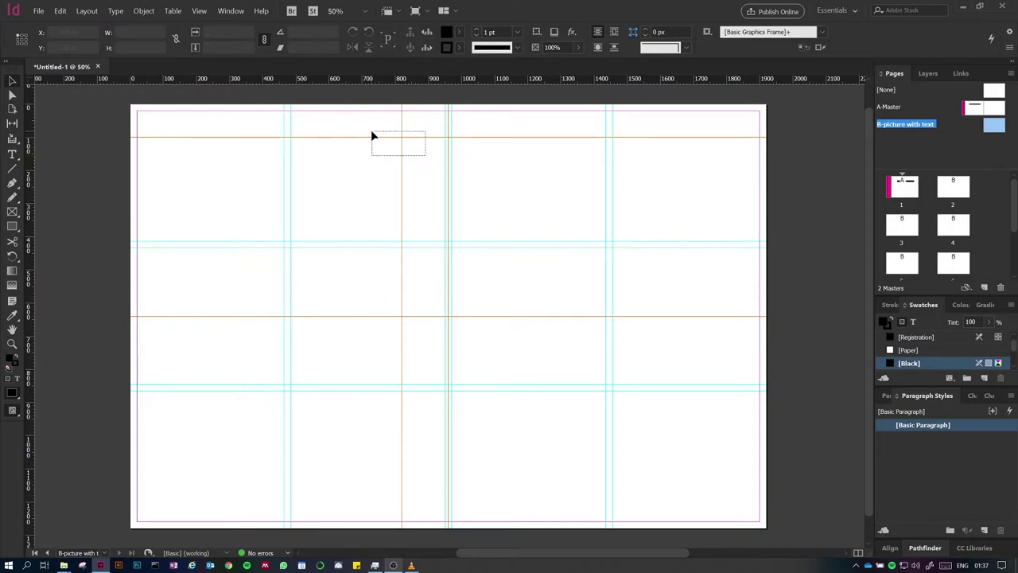
drag(371, 135, 370, 135)
key(Delete)
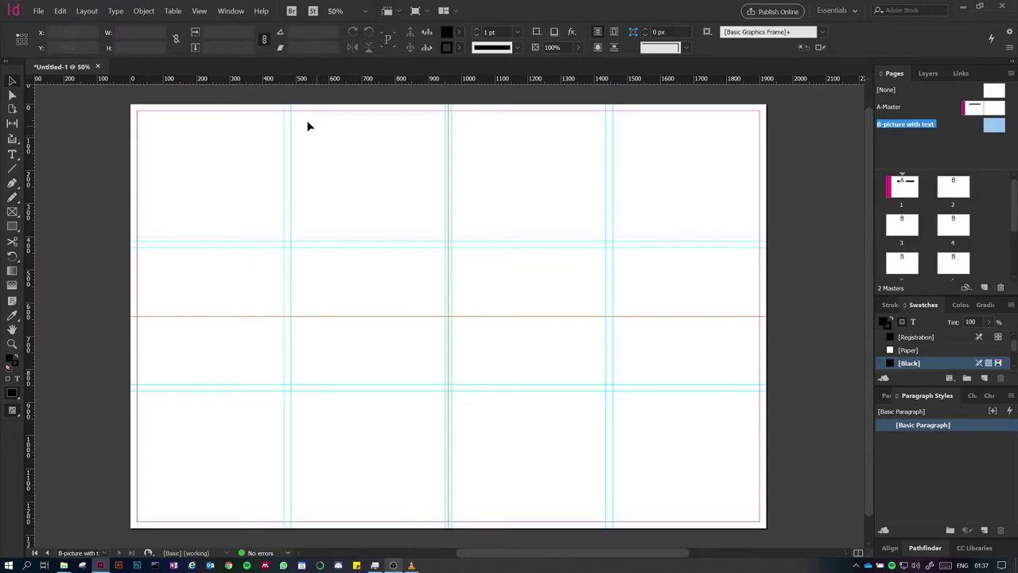
Lock the guides and try a selection marquee across them on the master page
click(198, 12)
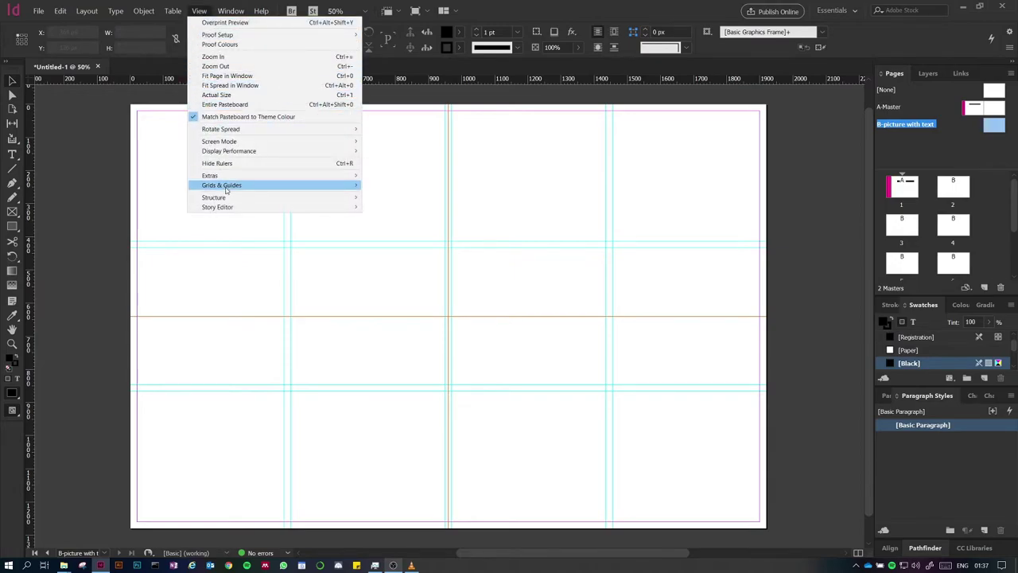
mouse_move(226, 189)
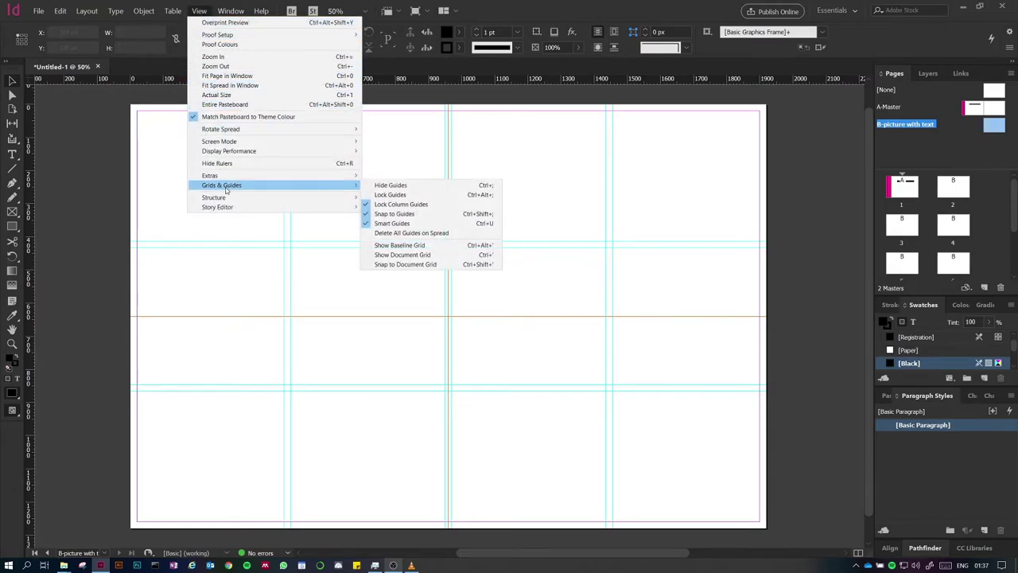
click(390, 195)
drag(574, 431, 546, 326)
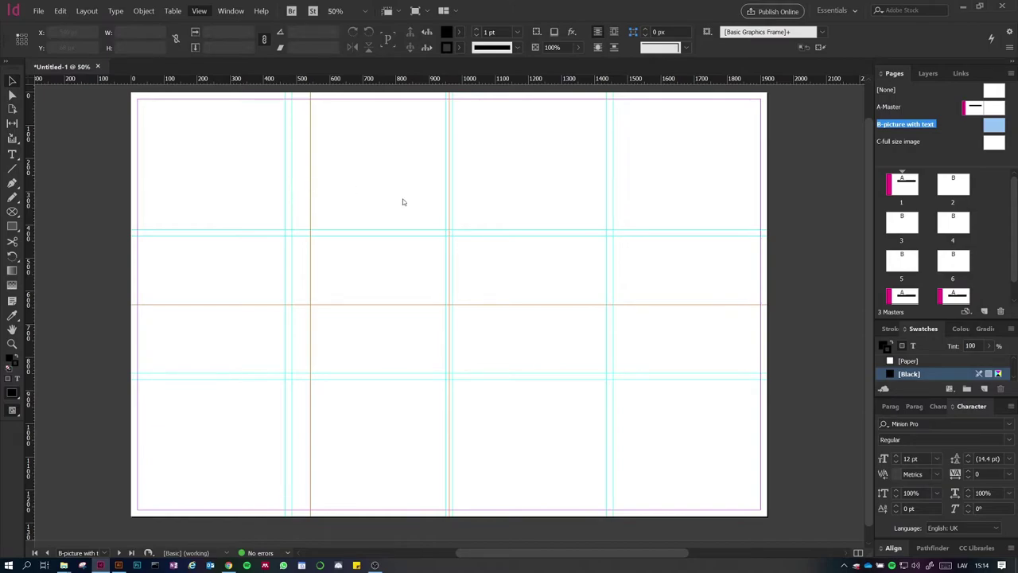
Delete the single orange vertical guide in the master page's second column and open page 2
click(310, 159)
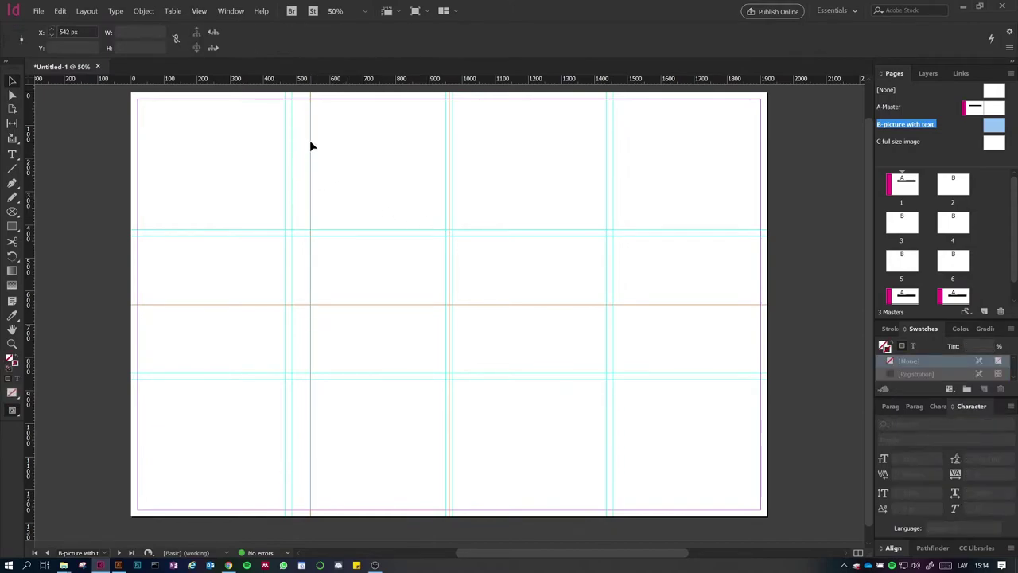
key(Delete)
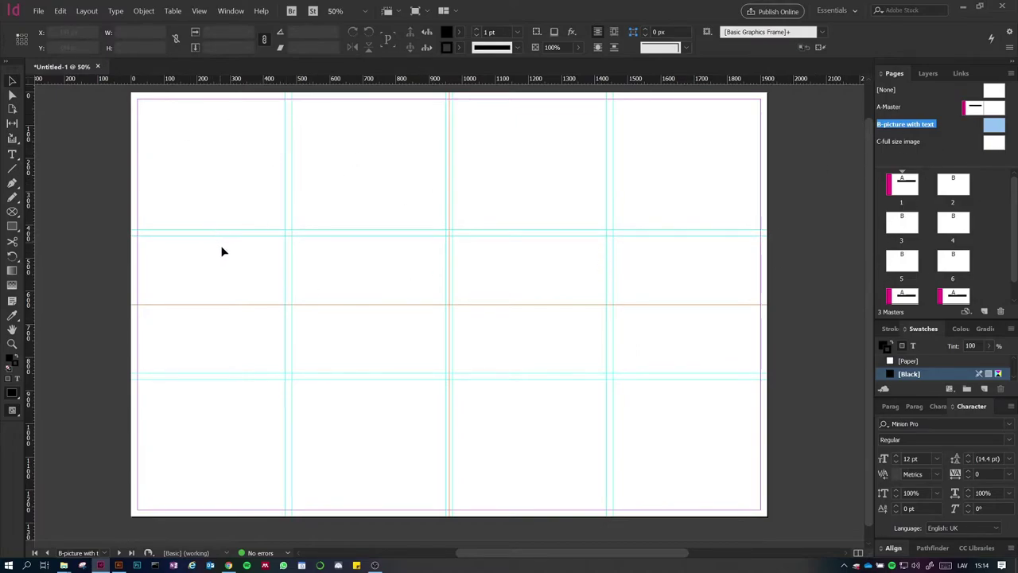
double_click(953, 183)
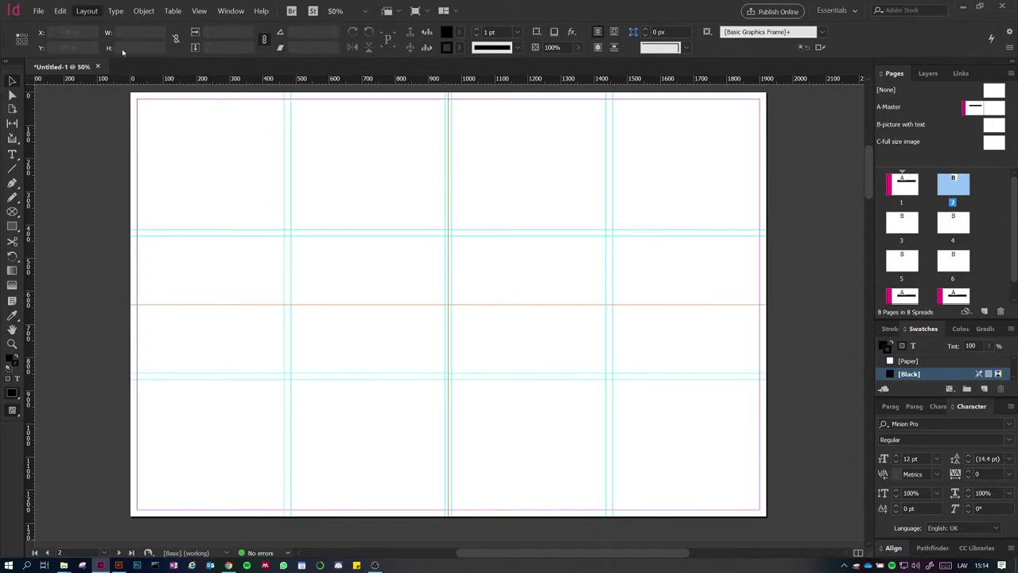
key(Up)
key(Up)
key(Up)
key(Up)
key(Up)
key(Up)
key(Up)
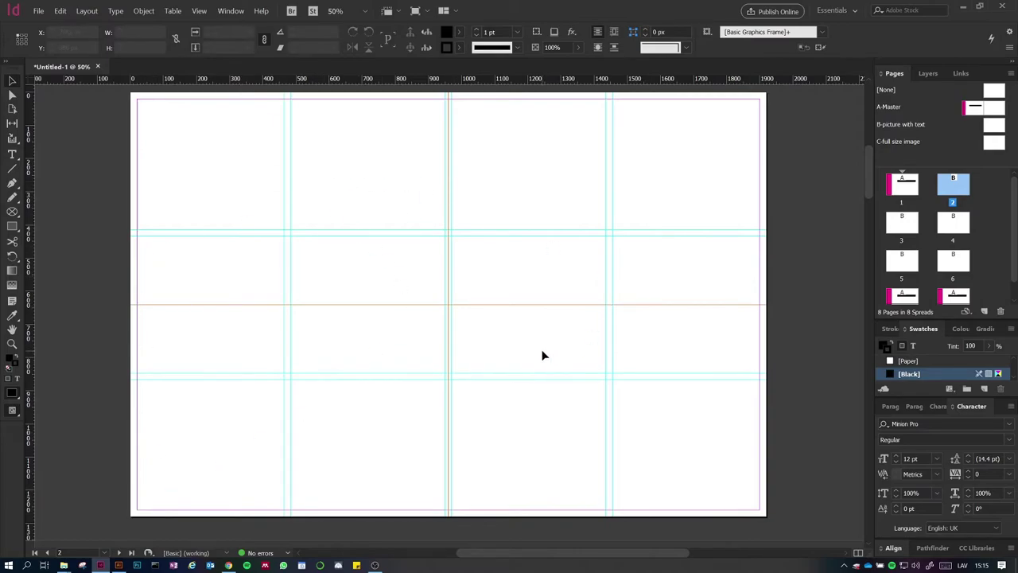
Try placing the white building photo from File Explorer on page 2, at original size and at about 310 by 413 px, undoing each placement
click(66, 566)
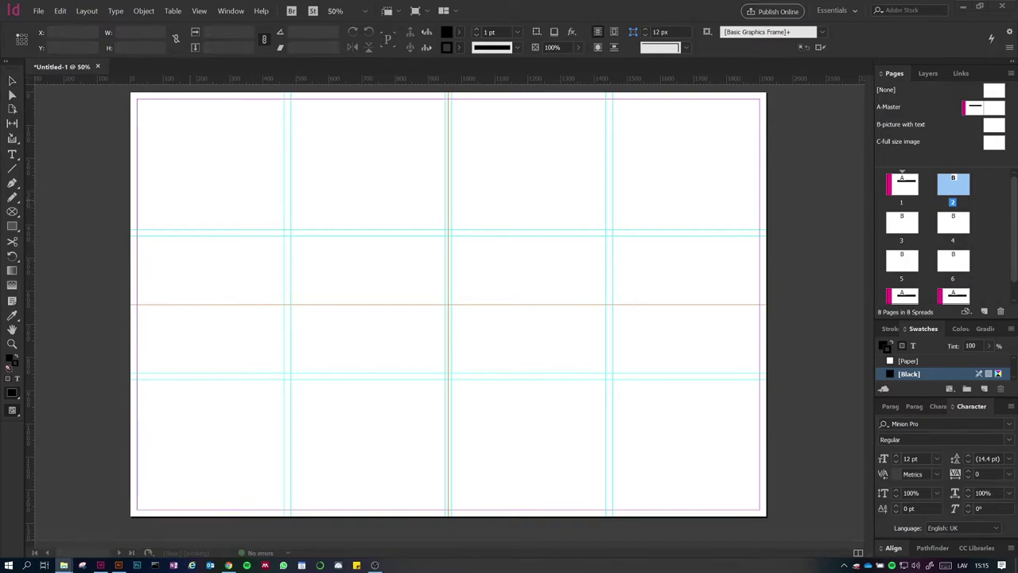
click(197, 153)
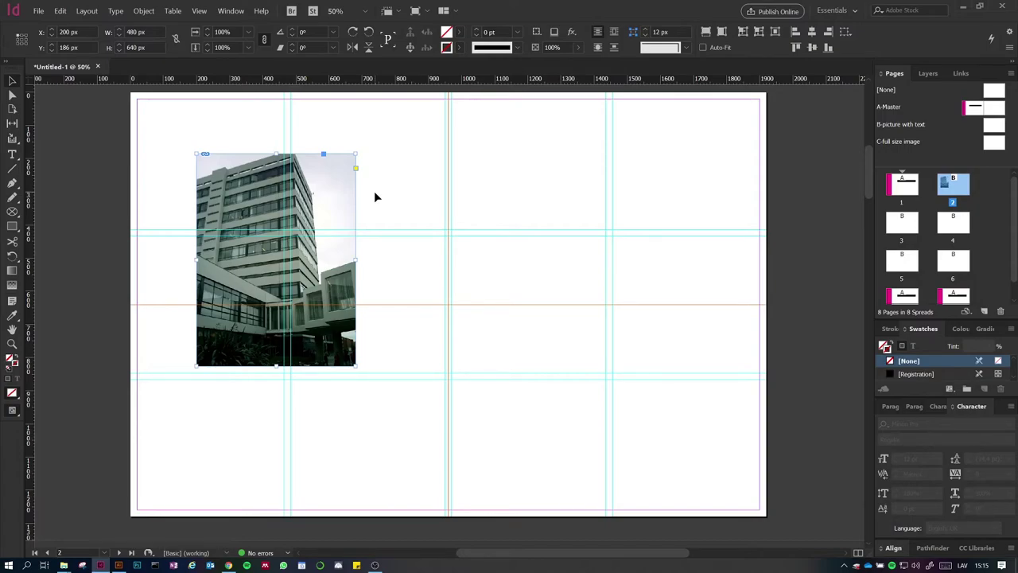
key(ctrl+z)
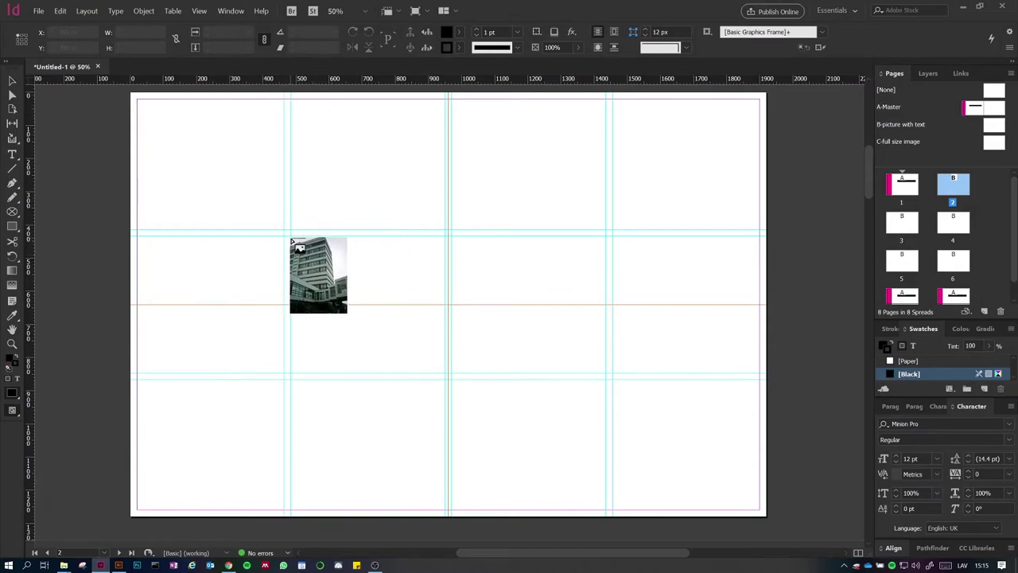
drag(290, 236, 325, 376)
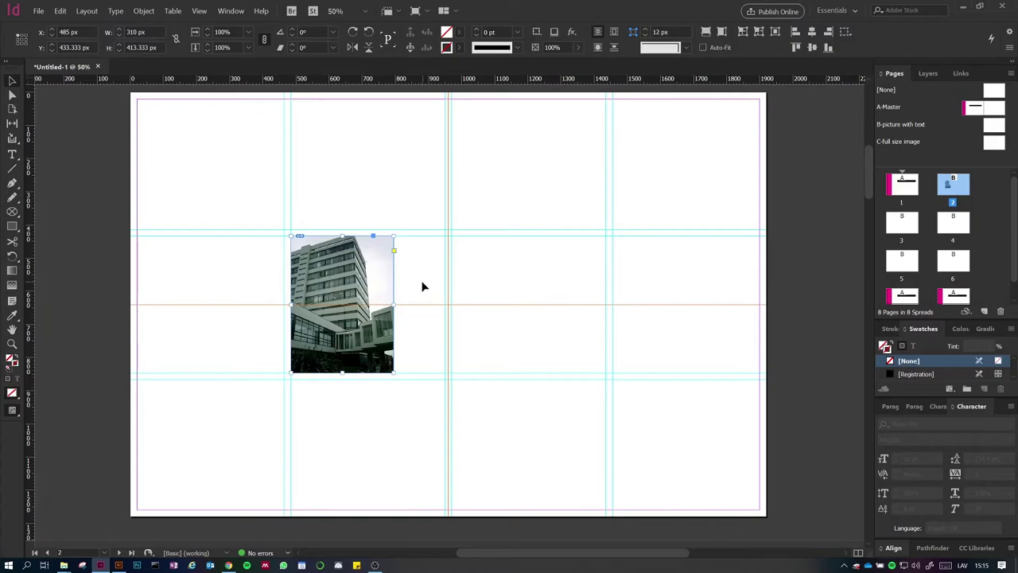
key(ctrl+z)
Load six building photos together from File Explorer and place them at original size across page 2
click(67, 564)
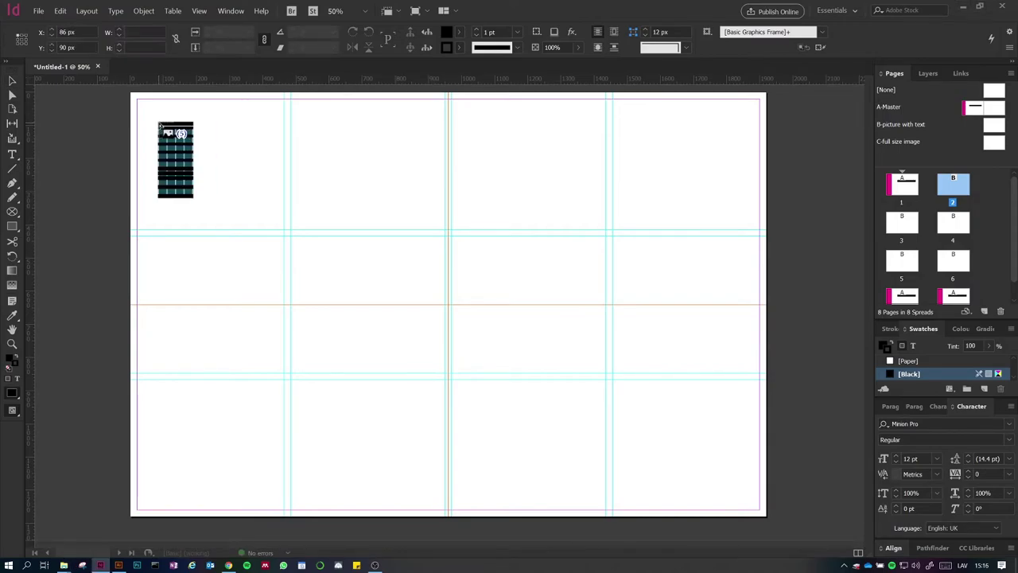
click(159, 121)
click(364, 139)
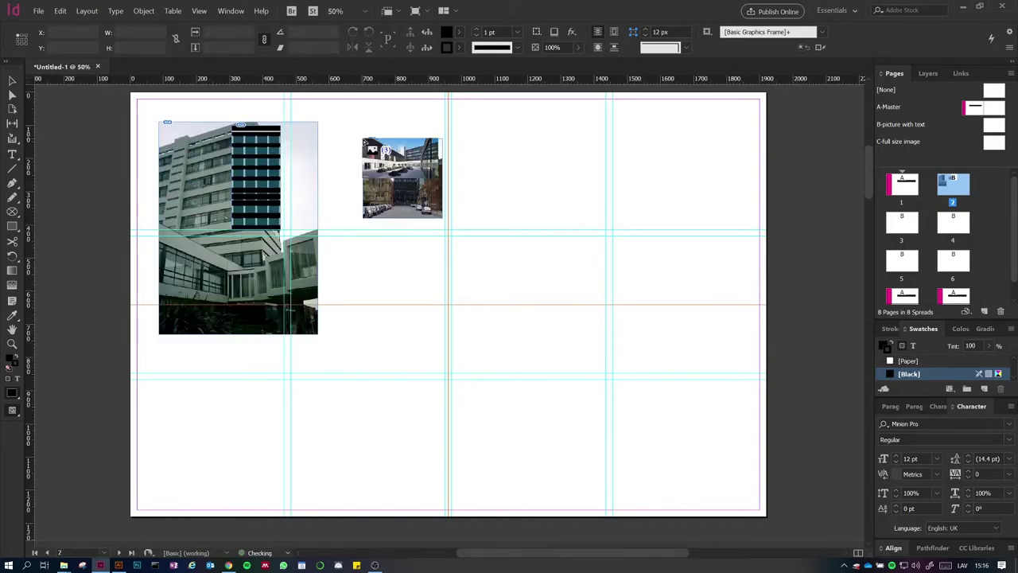
click(505, 139)
click(525, 242)
click(442, 295)
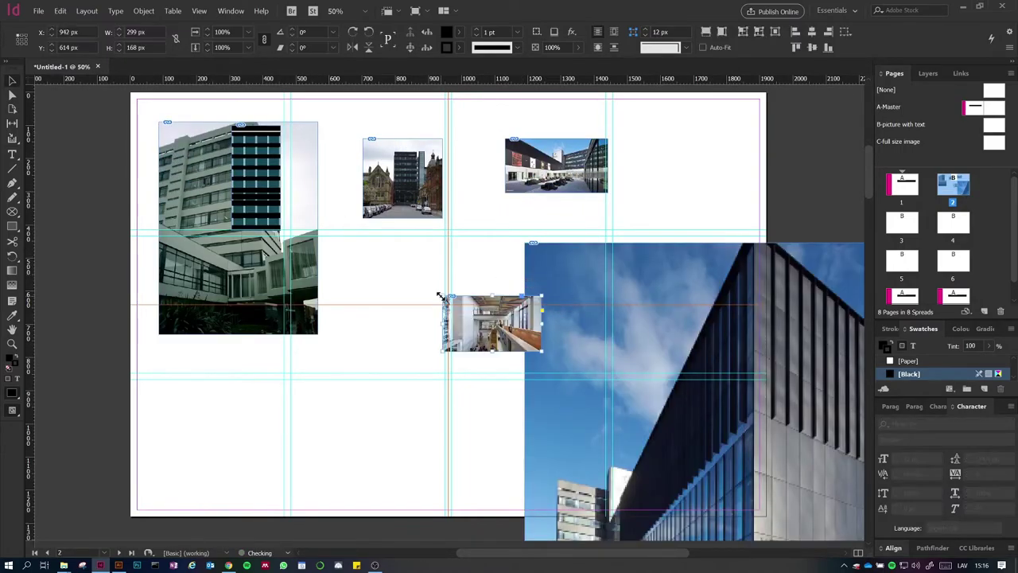
Undo all the original-size photo placements on page 2, keeping the photos loaded for placing
key(ctrl+z)
key(ctrl+z)
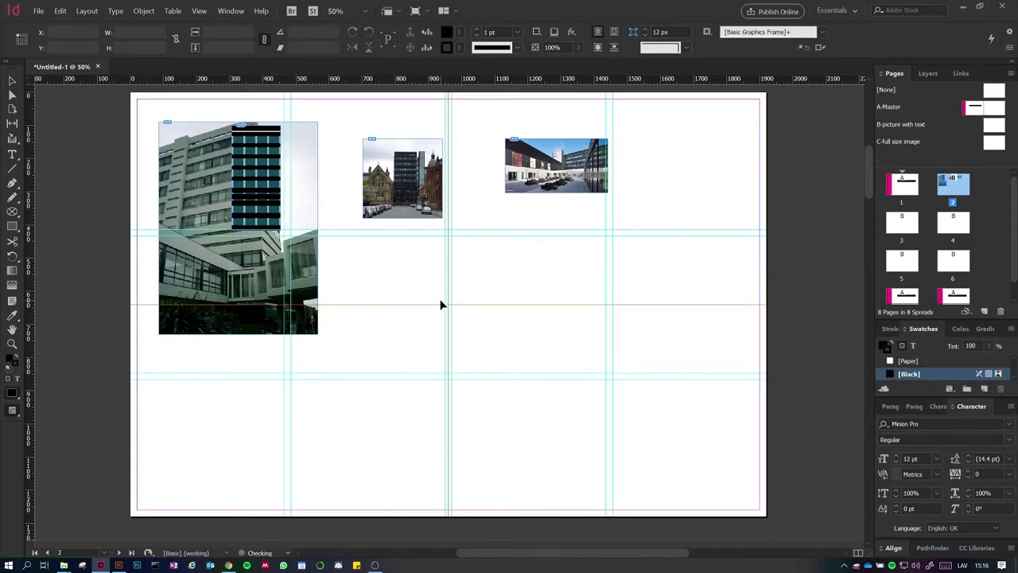
key(ctrl+z)
key(ctrl+z)
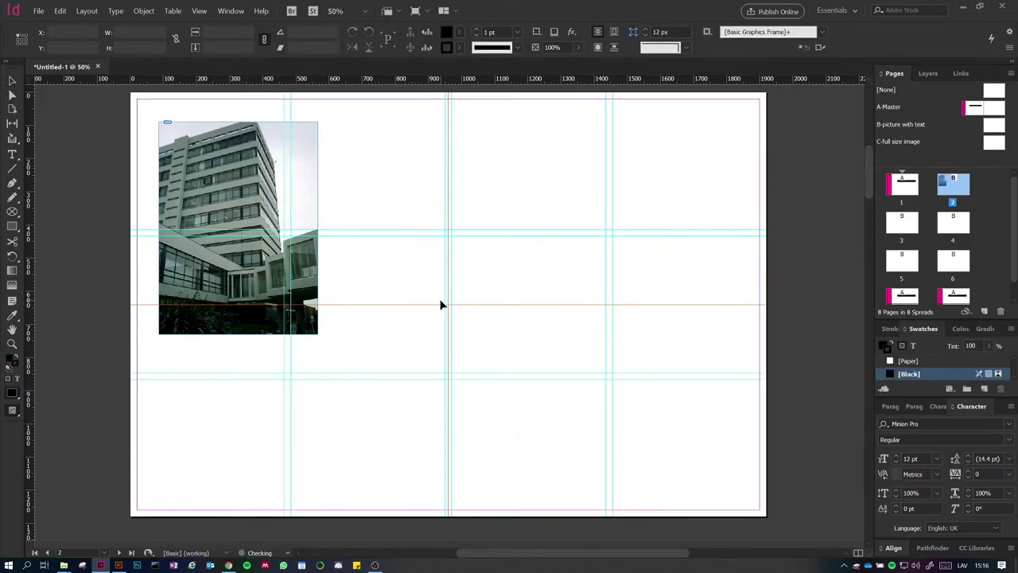
key(ctrl+z)
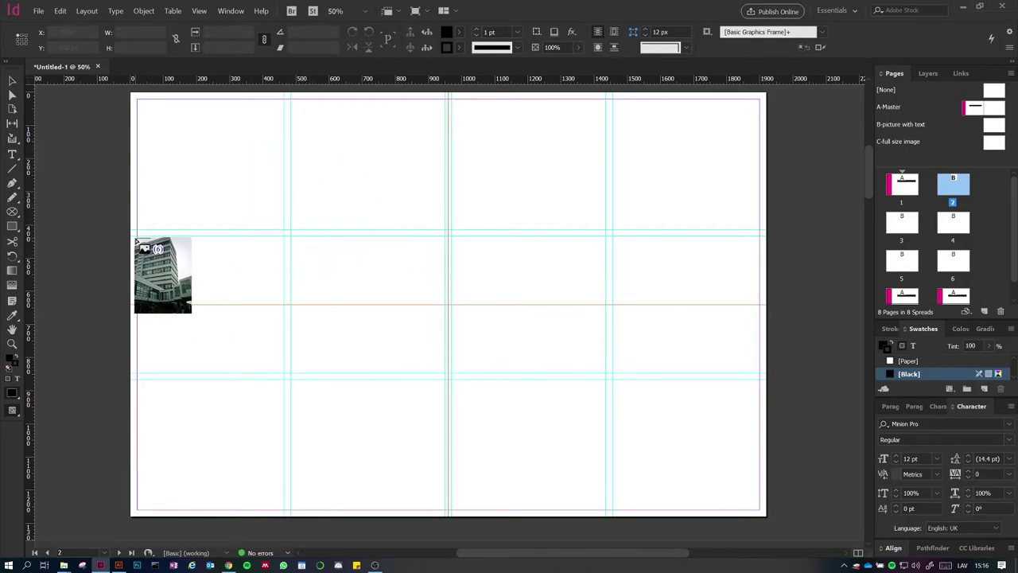
Place three photos at full row height in the middle row, one from the left margin and two side by side in the right half
drag(138, 236, 238, 372)
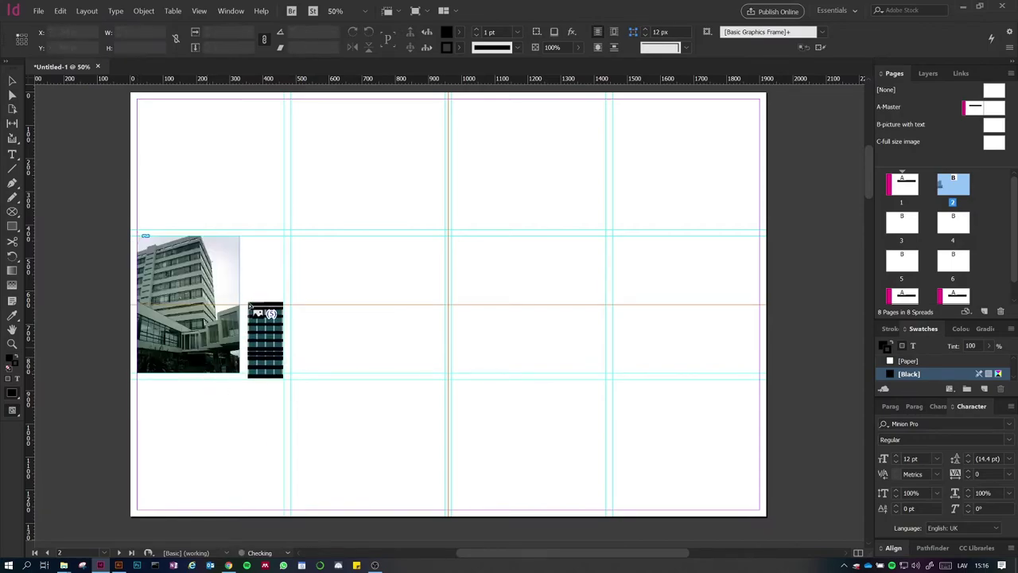
drag(451, 236, 485, 374)
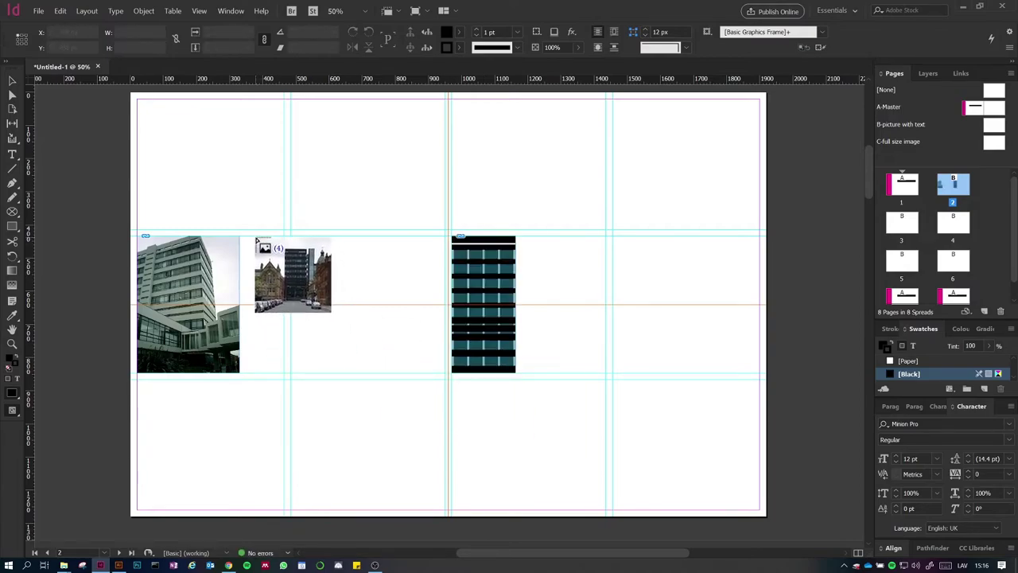
drag(531, 236, 560, 374)
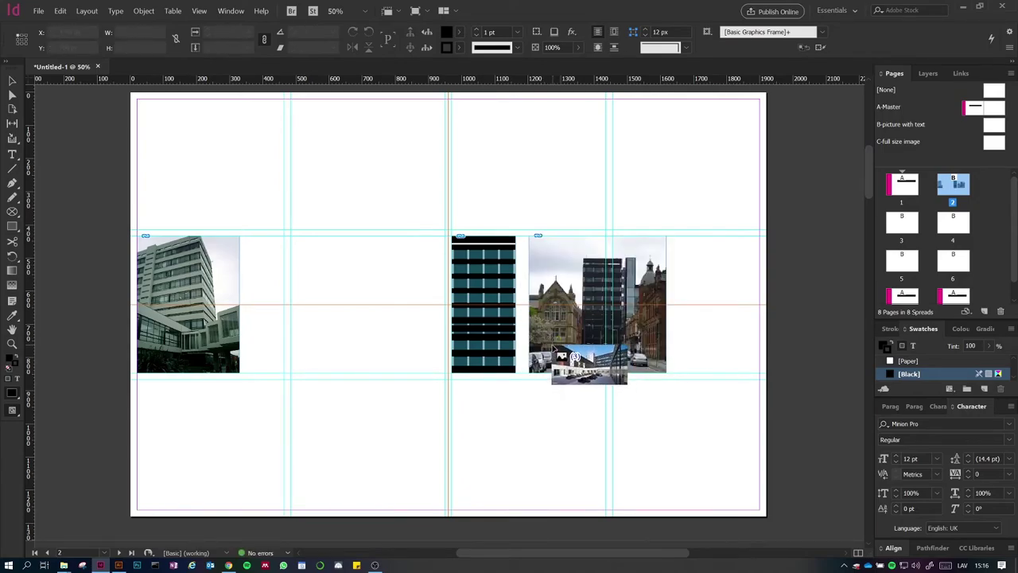
Place the courtyard photo in the bottom row's right half, the corner building in the upper-right cell, and the interior photo from the bottom row's second column
mouse_move(452, 380)
mouse_down()
mouse_move(488, 430)
mouse_move(514, 511)
mouse_up()
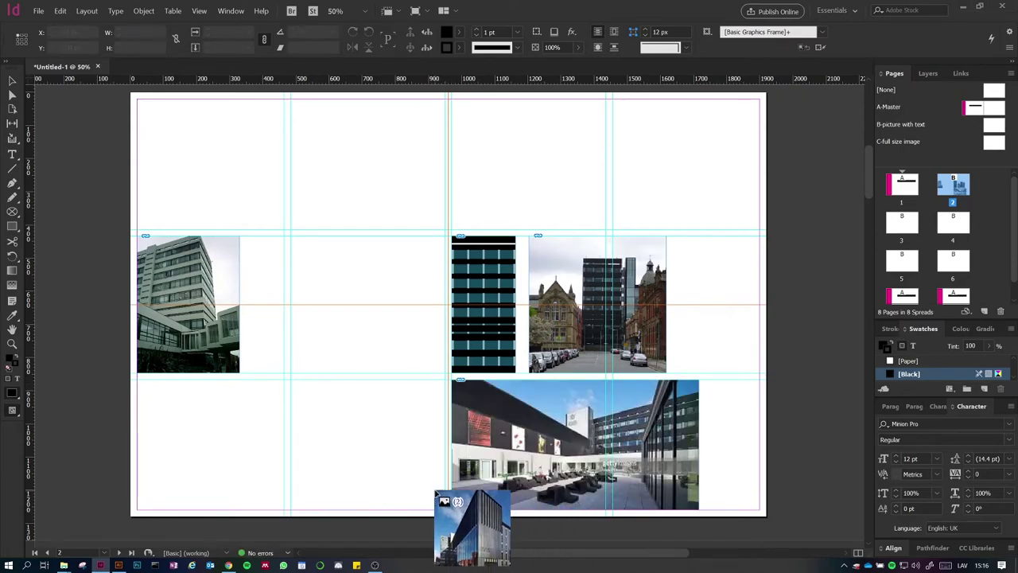
drag(614, 101, 636, 236)
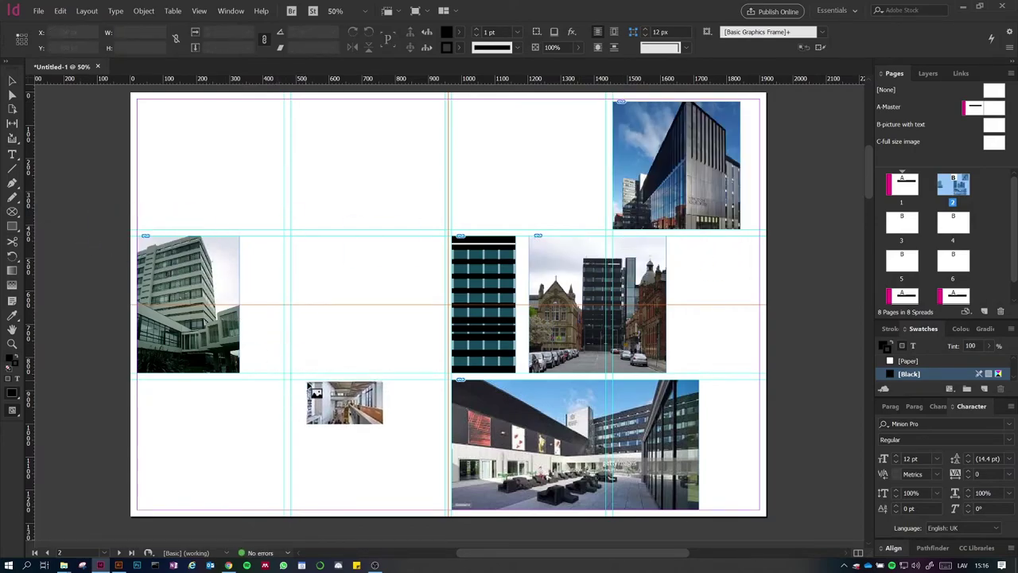
drag(291, 381, 326, 514)
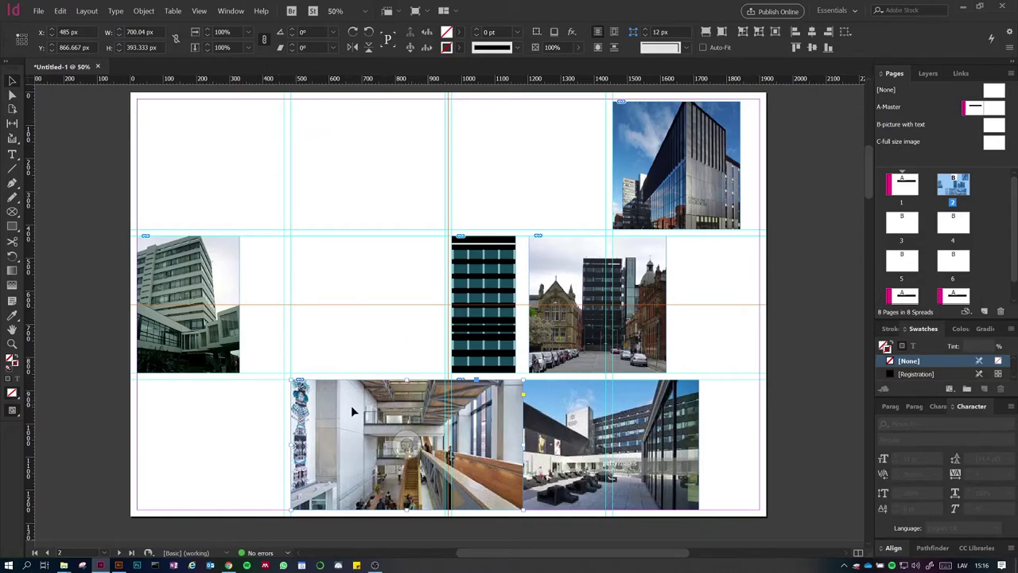
Undo the interior photo's placement in the bottom row and place it at original size, 299 by 168 px, in the upper-left area of the page
click(399, 338)
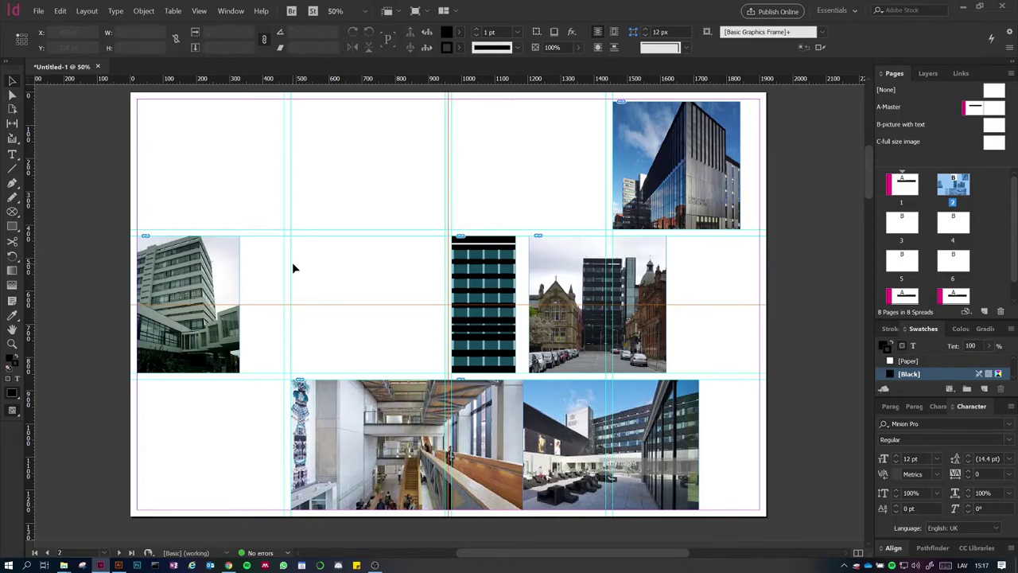
key(ctrl+z)
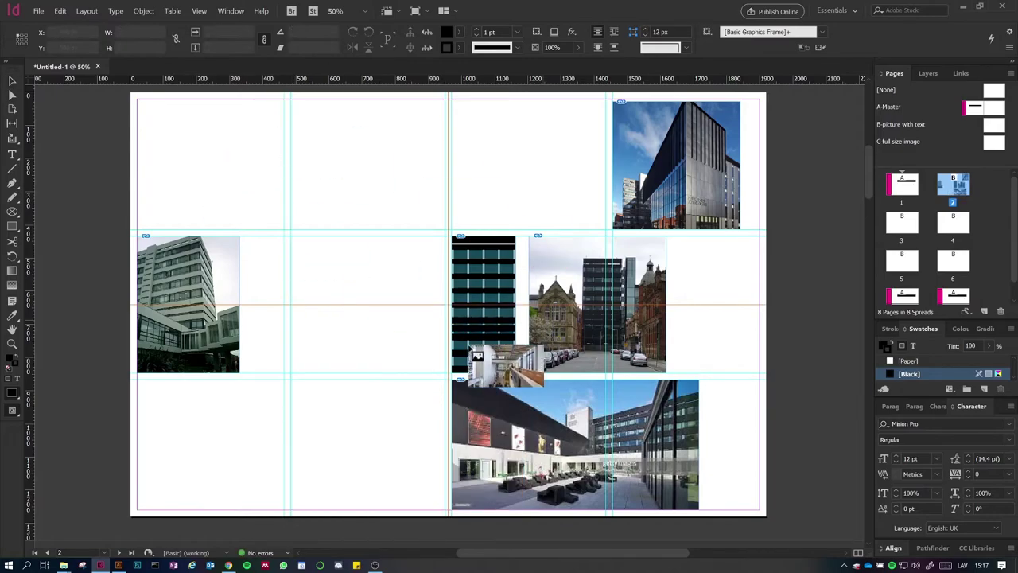
click(200, 154)
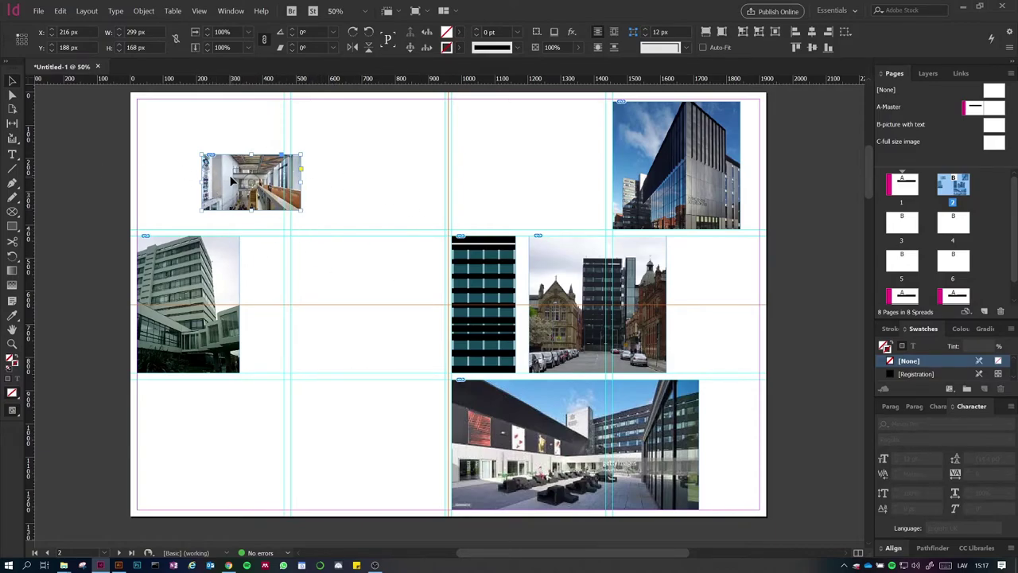
Show the document's linked files and check which entry belongs to the small interior photo
click(959, 73)
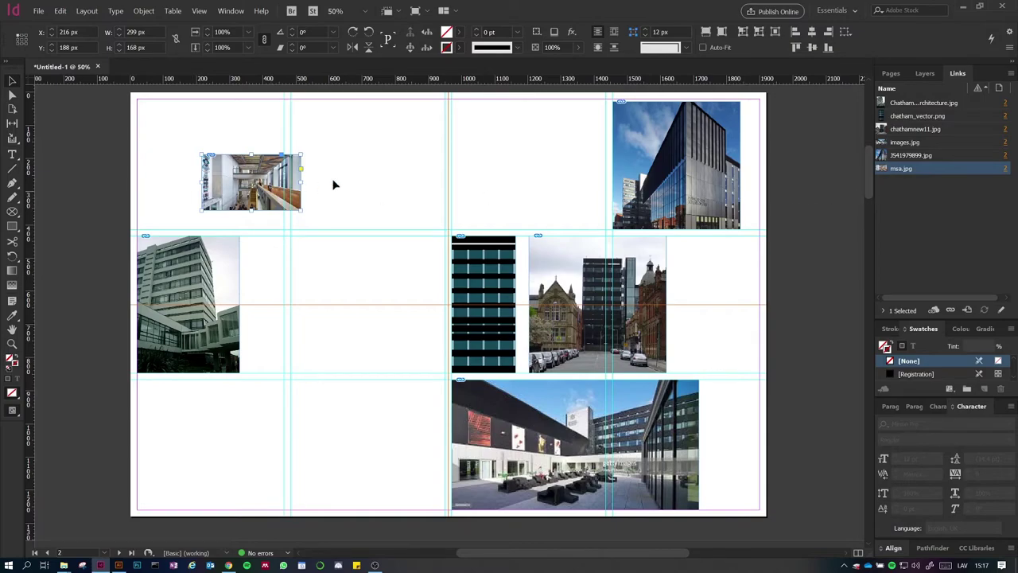
click(311, 161)
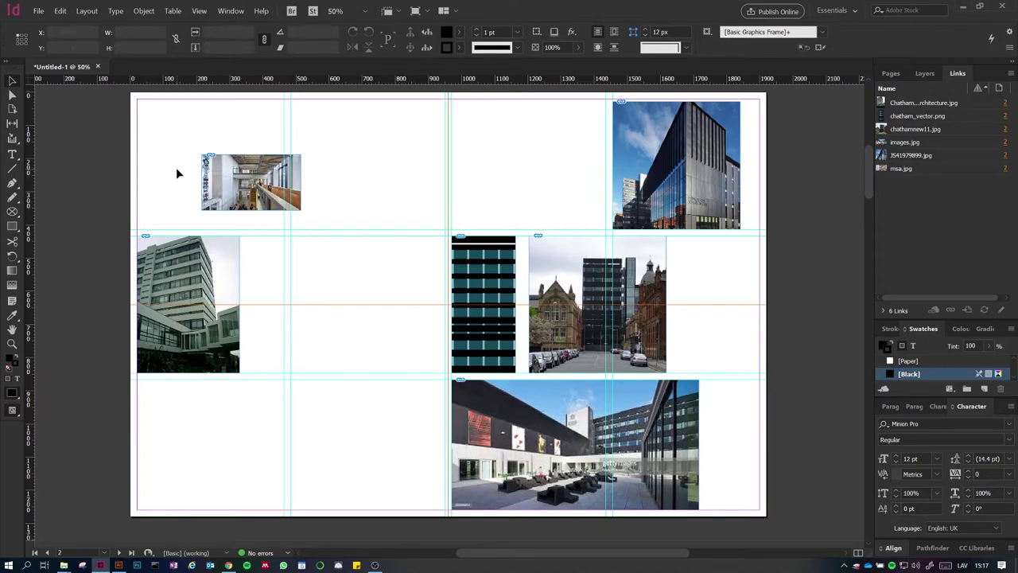
click(284, 177)
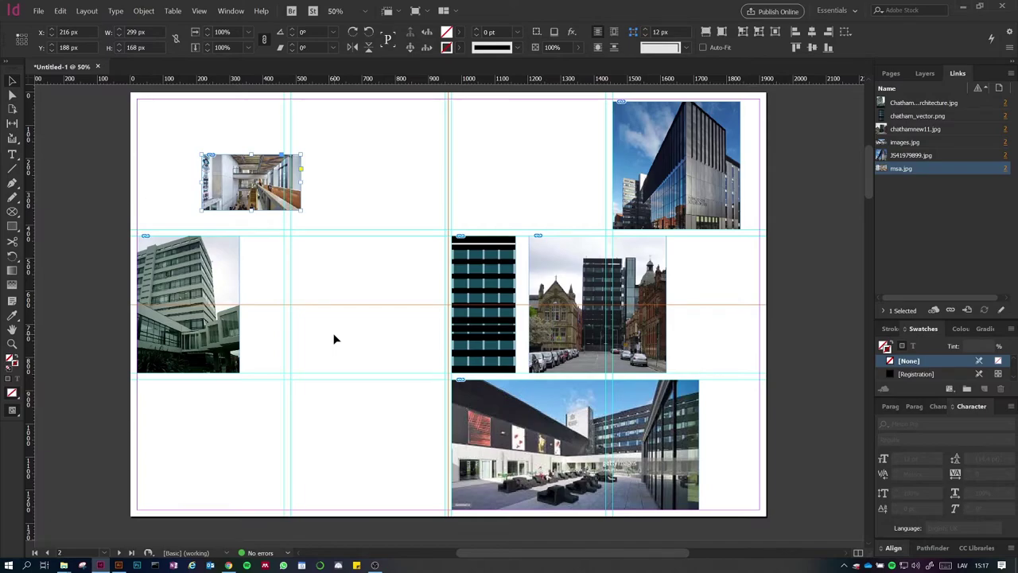
click(364, 184)
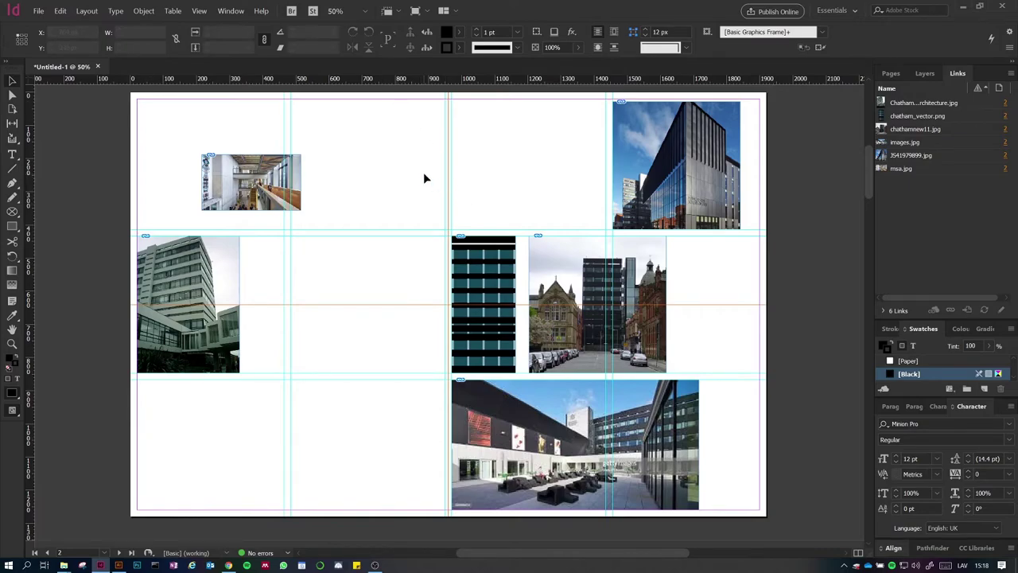
Preview page 2 without guides and frame edges, view it as a full-screen presentation, and return to the normal view
key(w)
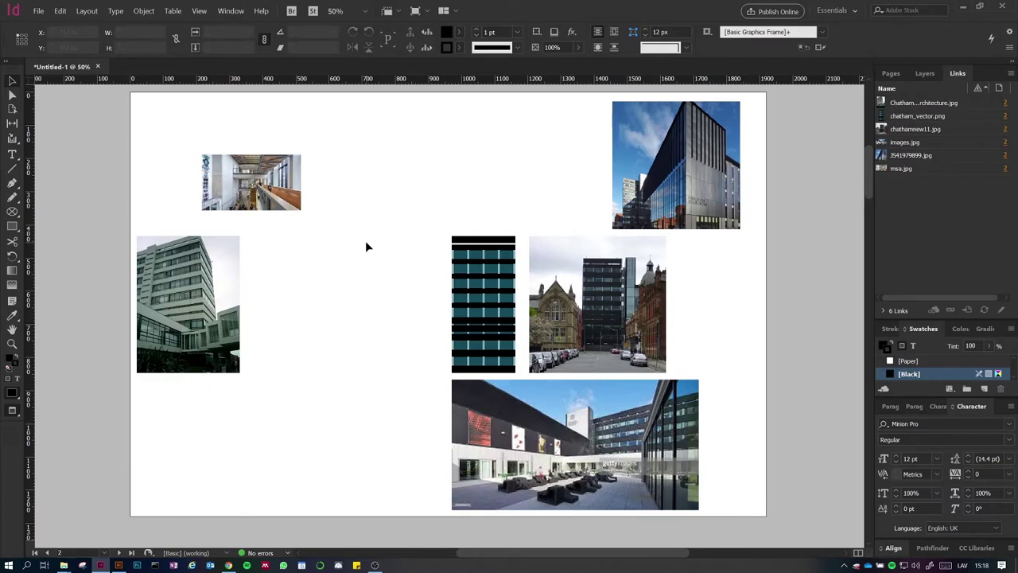
key(w)
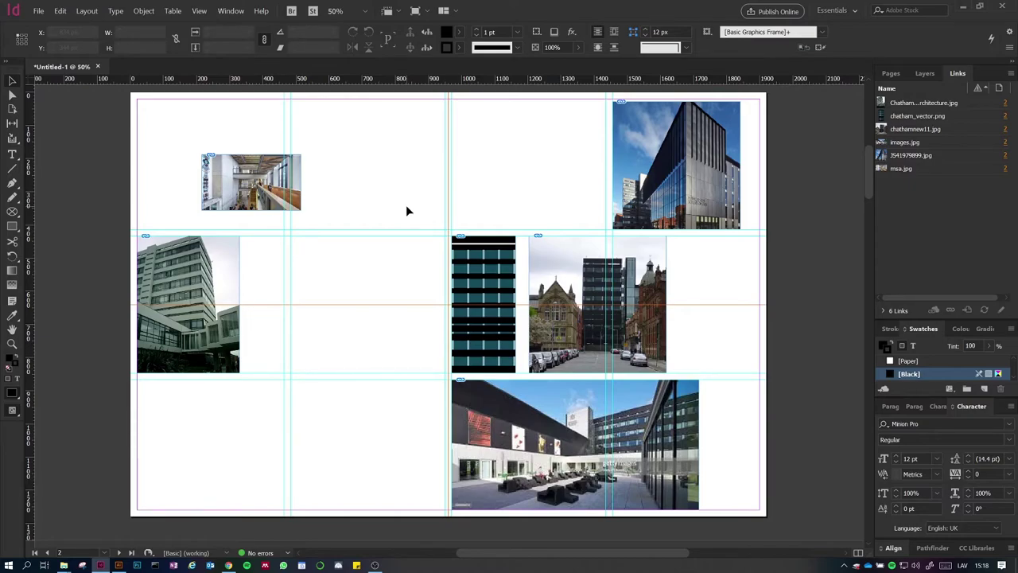
key(shift+w)
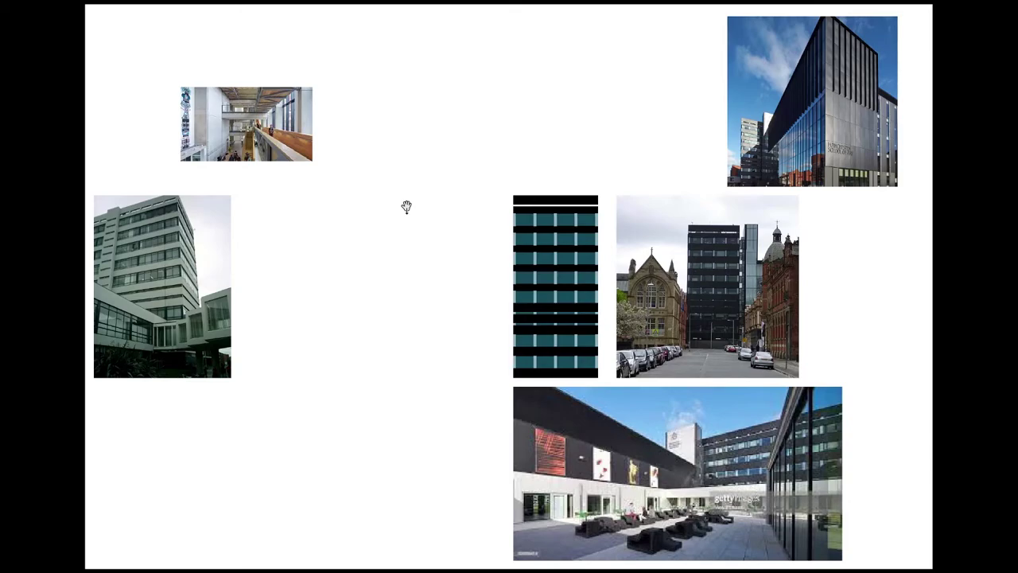
key(Escape)
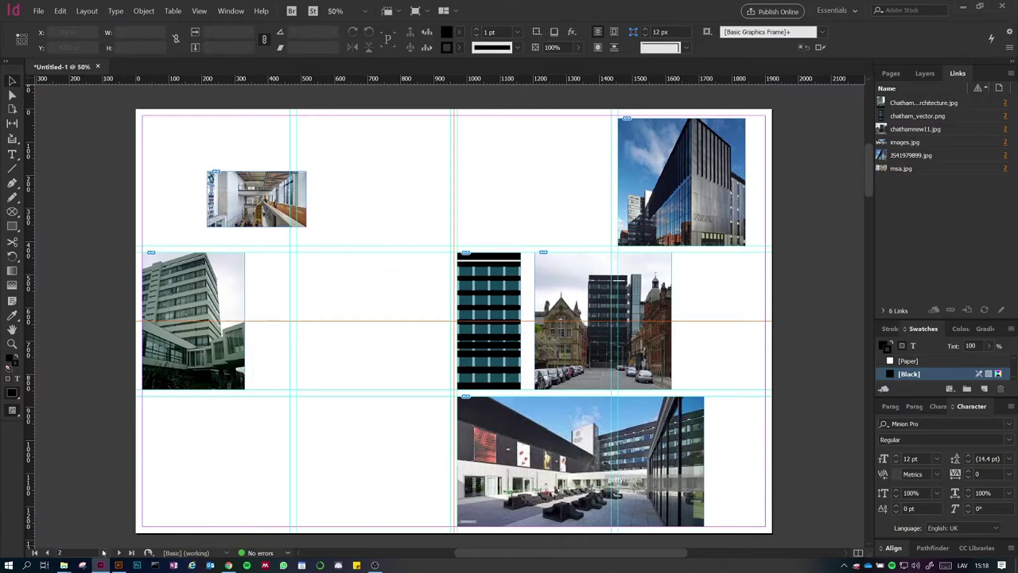
Test the missing-link status by making the left middle-row photo's source file temporarily unavailable in File Explorer and restoring it
click(64, 564)
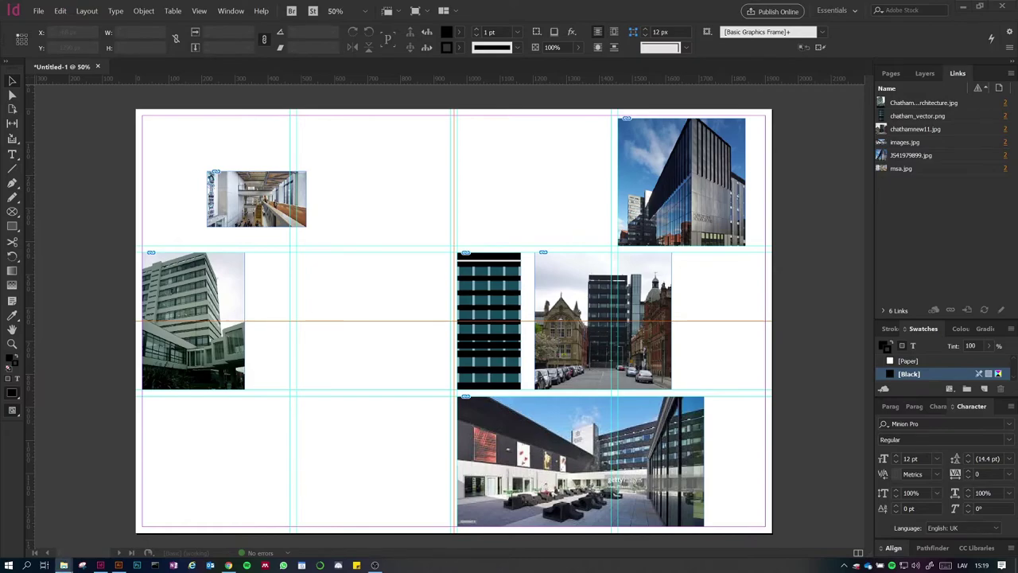
click(166, 197)
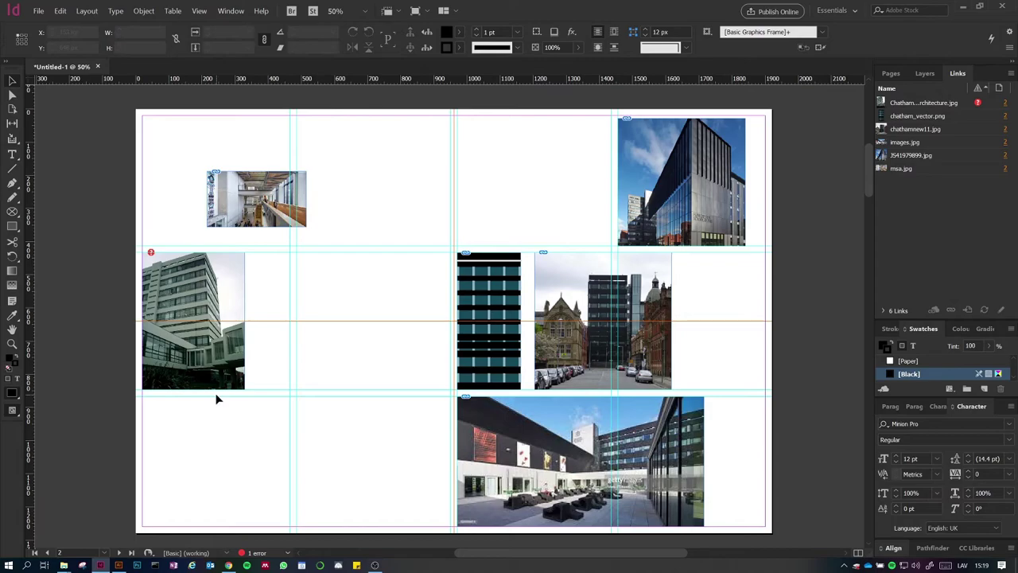
click(64, 565)
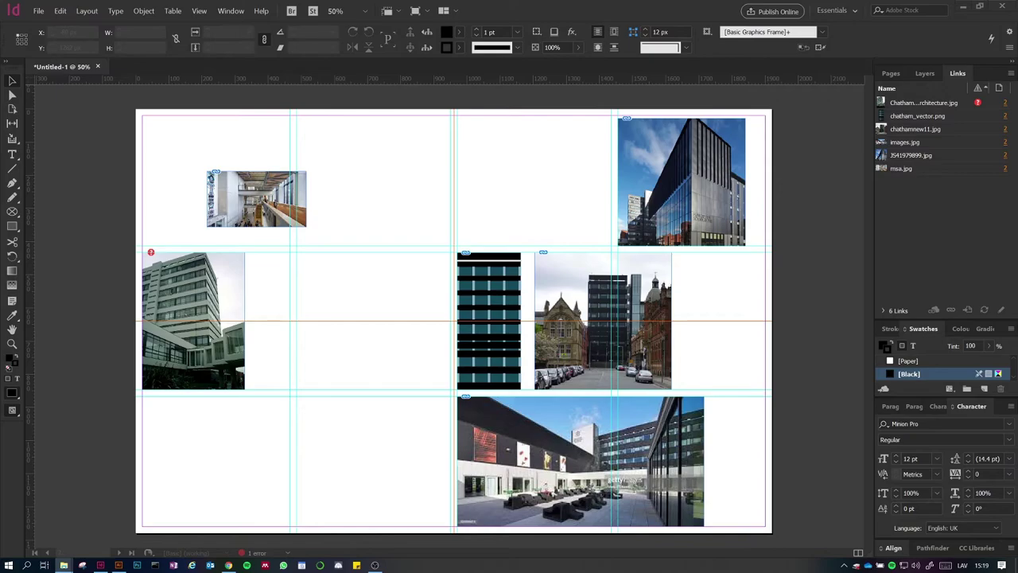
click(841, 175)
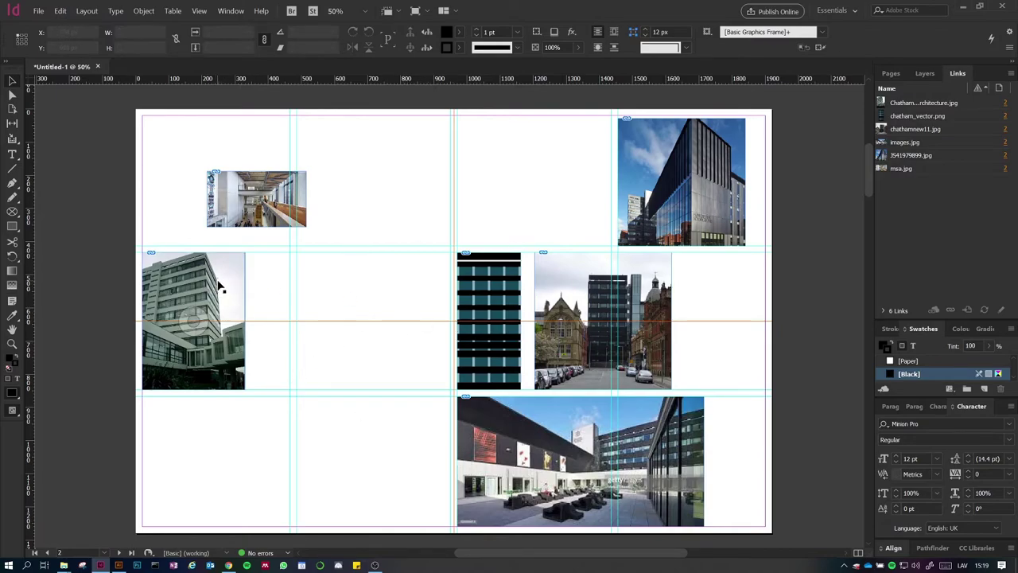
click(927, 102)
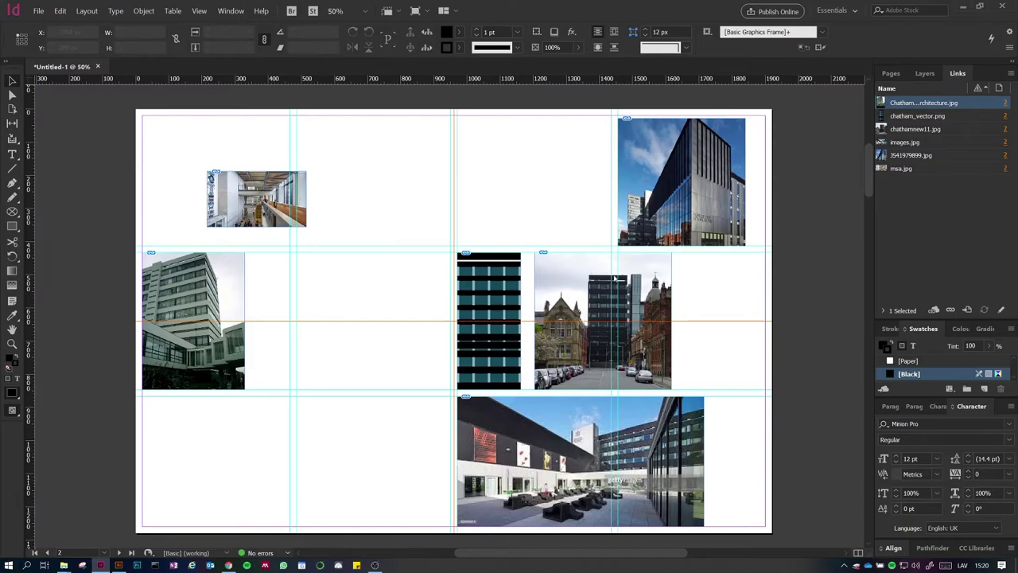
click(827, 140)
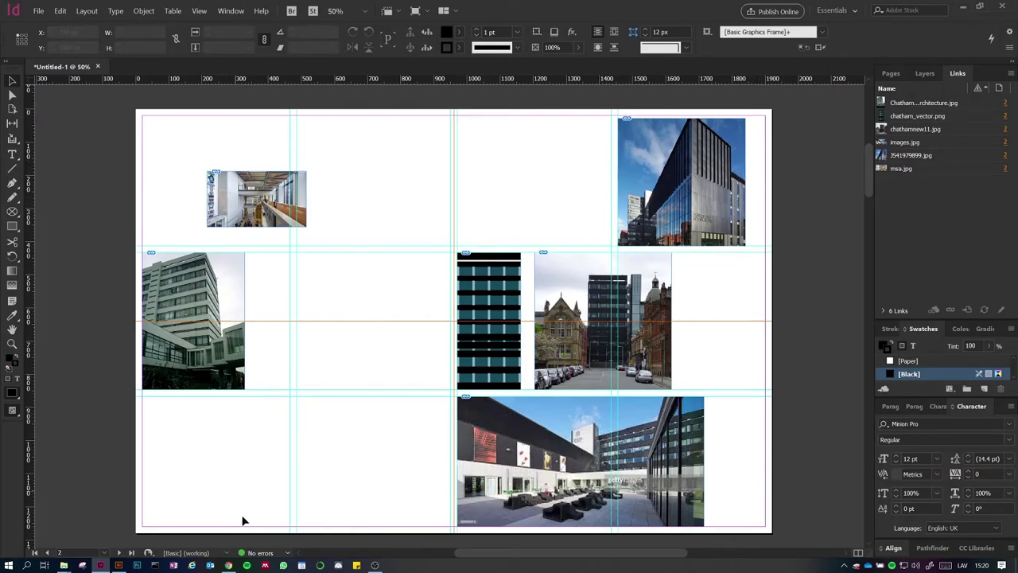
Place chatham.ai from File Explorer in the middle row's second column, undoing the full-size placement and redrawing it at about 298 by 421 px
click(64, 565)
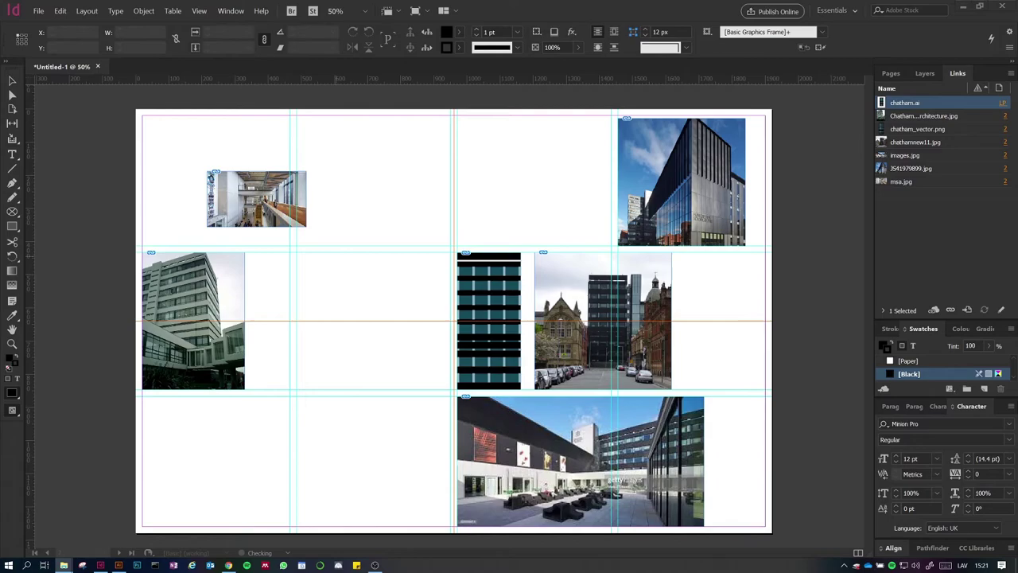
click(336, 255)
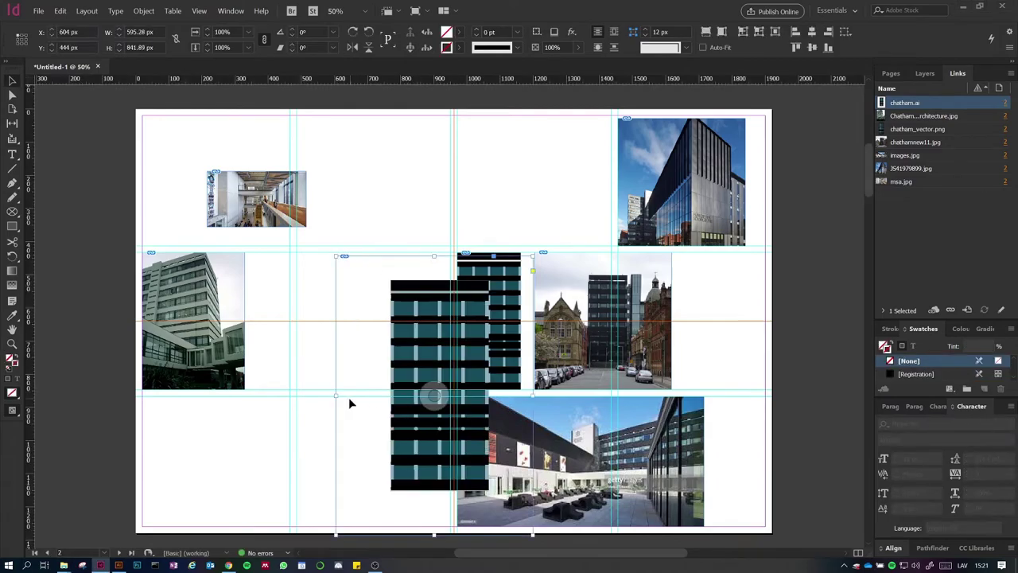
key(ctrl+z)
drag(319, 256, 418, 392)
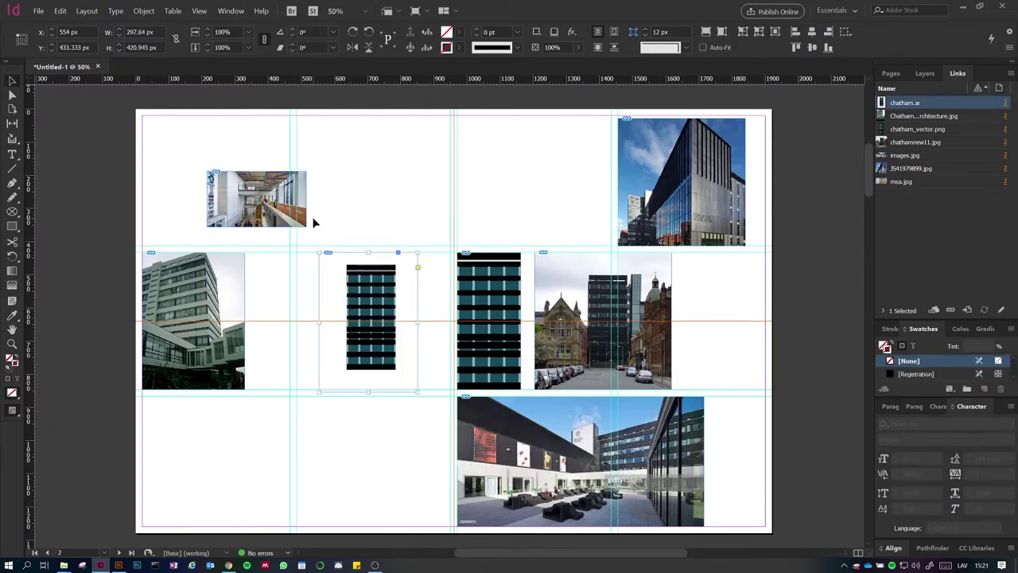
Delete the chatham_vector.png facade image from the middle row
click(489, 278)
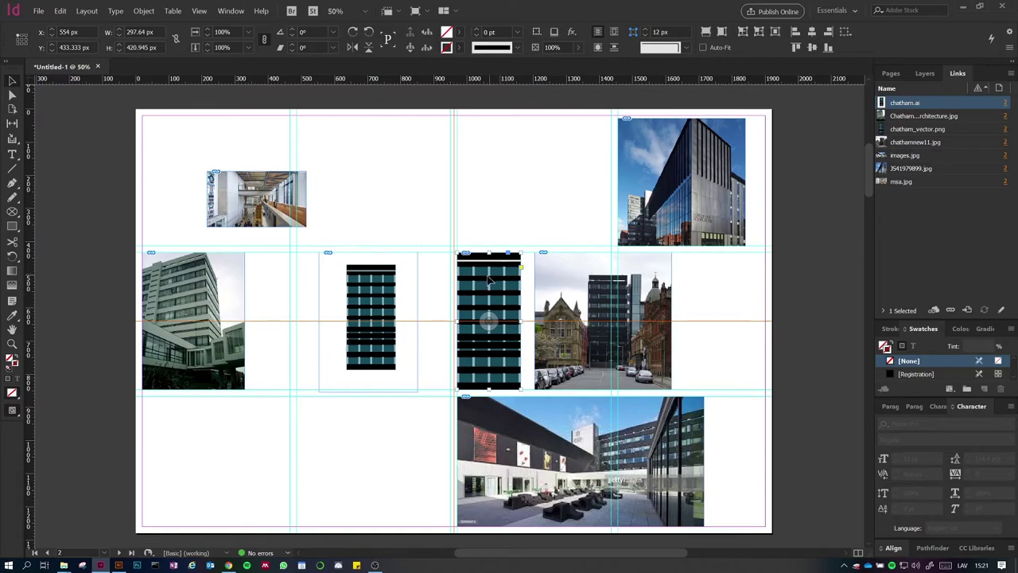
key(Delete)
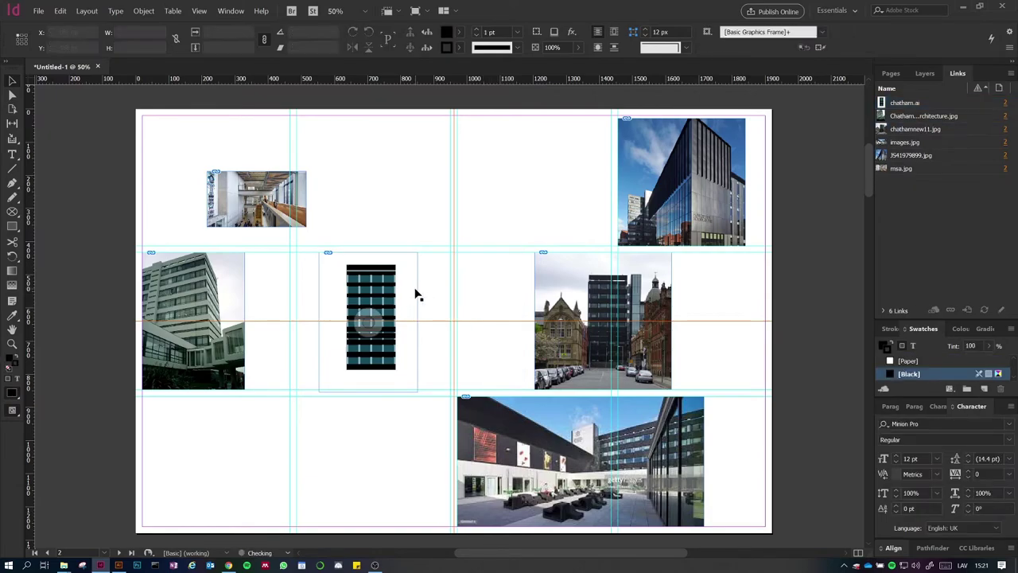
Reposition the chatham.ai artwork within the middle row to about X 686 px, Y 460 px, and delete it from the page
drag(403, 279, 505, 268)
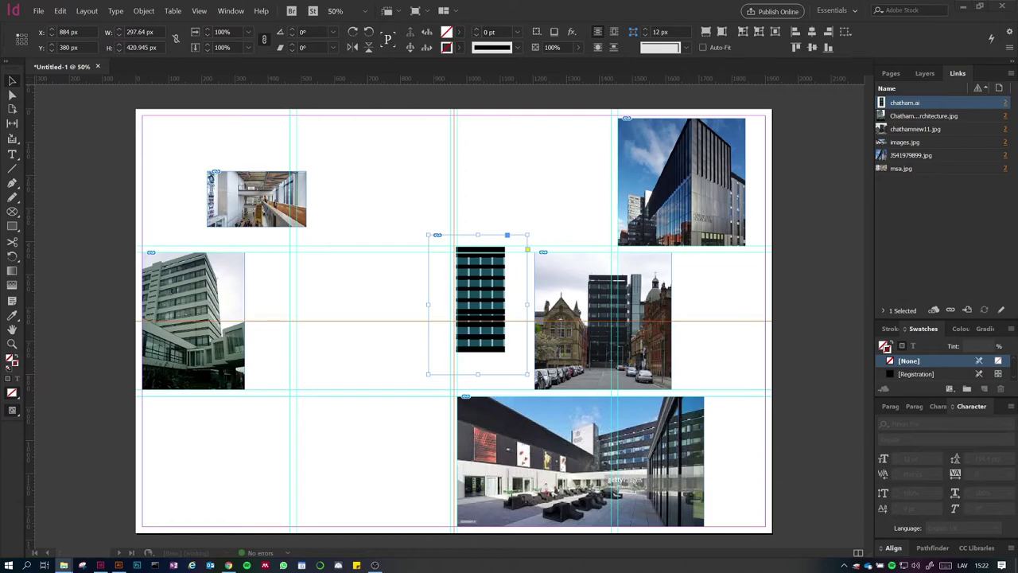
drag(483, 286, 419, 311)
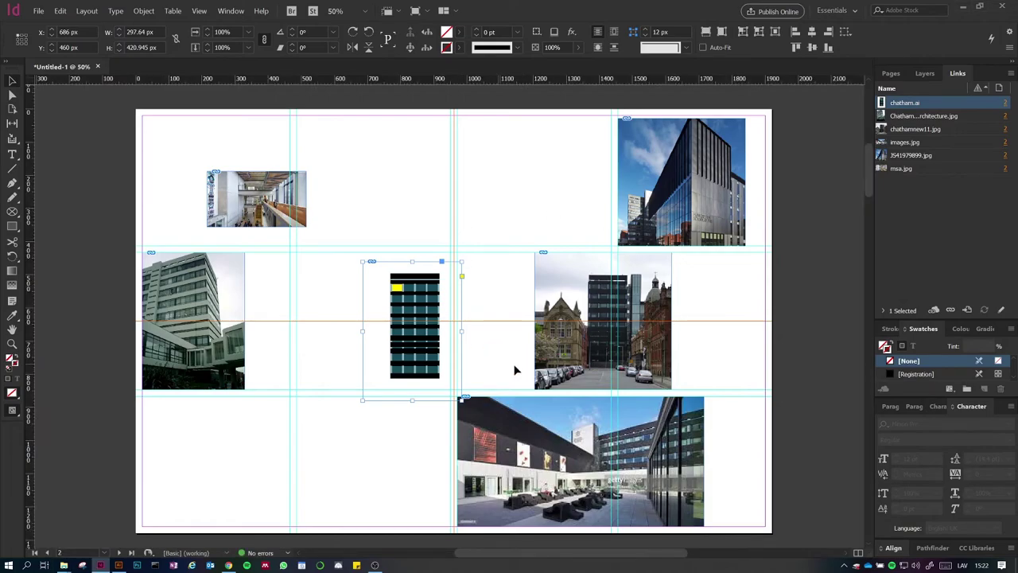
click(554, 293)
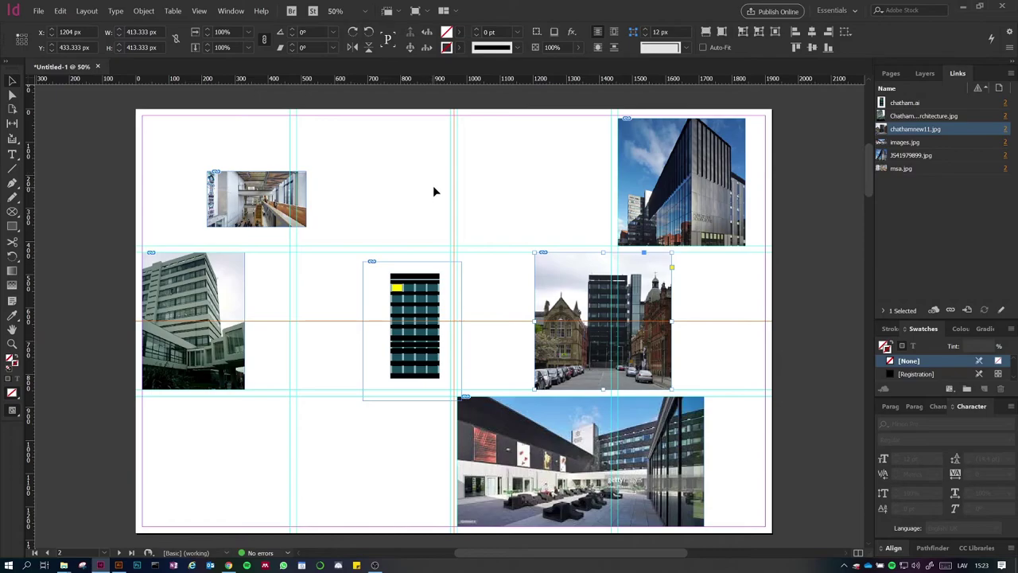
click(442, 295)
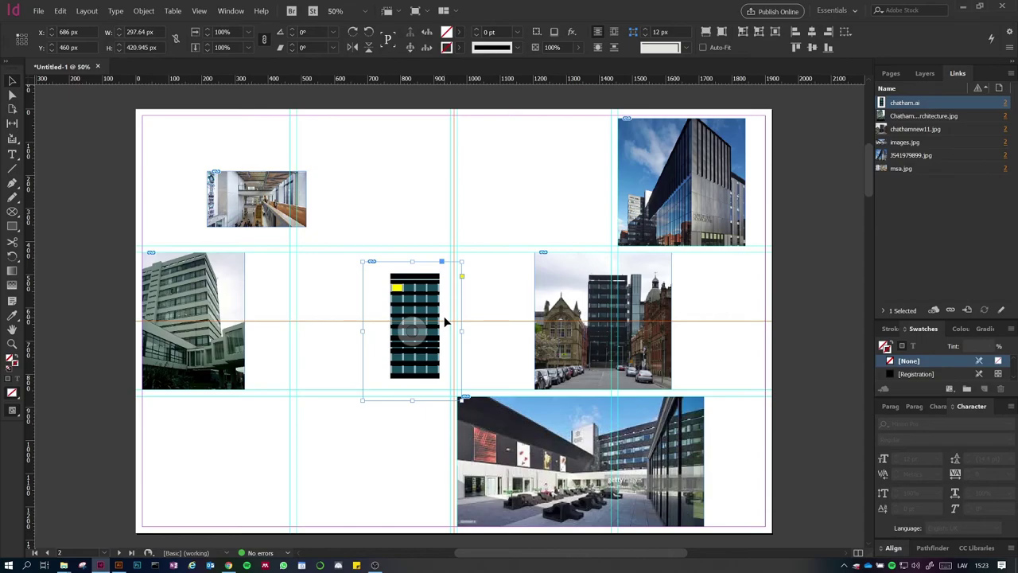
key(Delete)
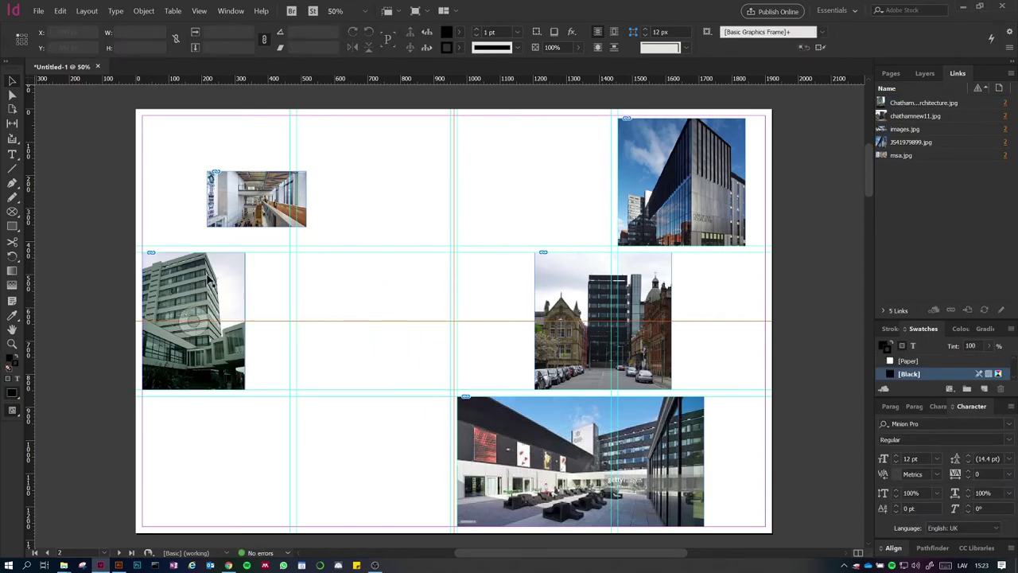
Move the left middle-row building photo into the second column at X 500 px and crop its frame from above to about 207 px high
click(210, 279)
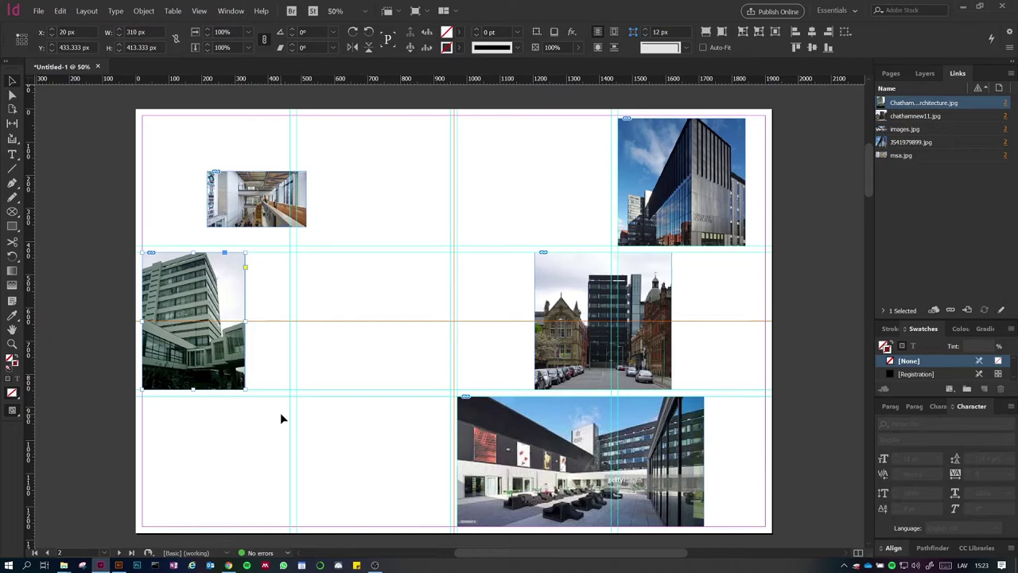
drag(226, 305, 382, 308)
drag(352, 255, 357, 324)
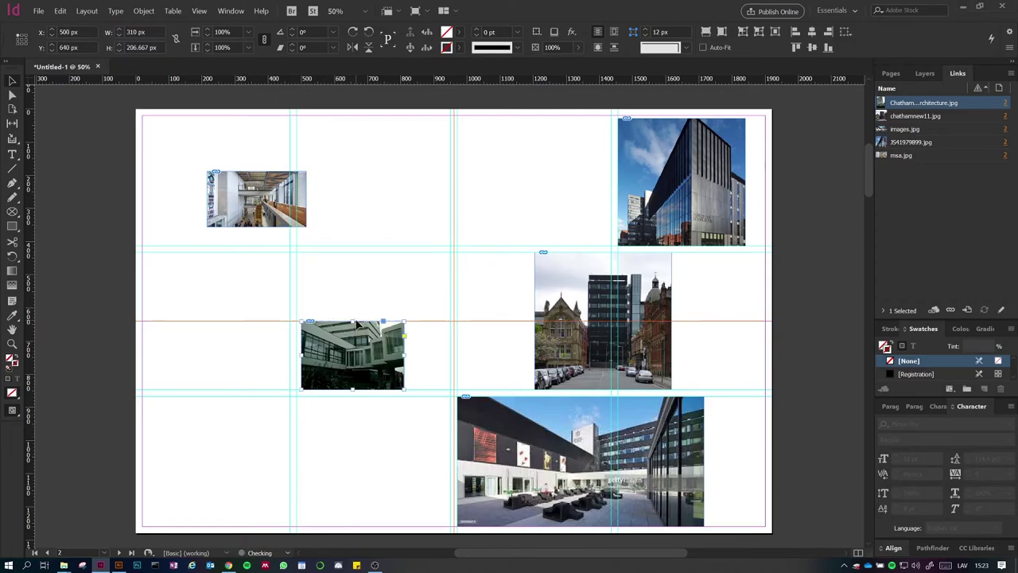
click(364, 289)
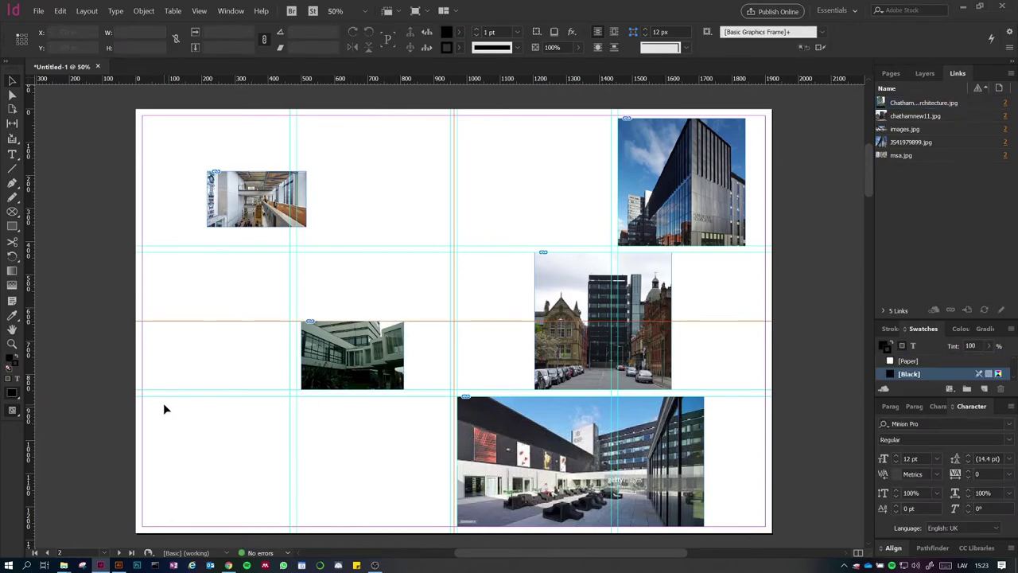
Extend the cropped building photo's frame upward to about 485 px high and fit the frame to its content
click(359, 326)
drag(352, 322, 369, 230)
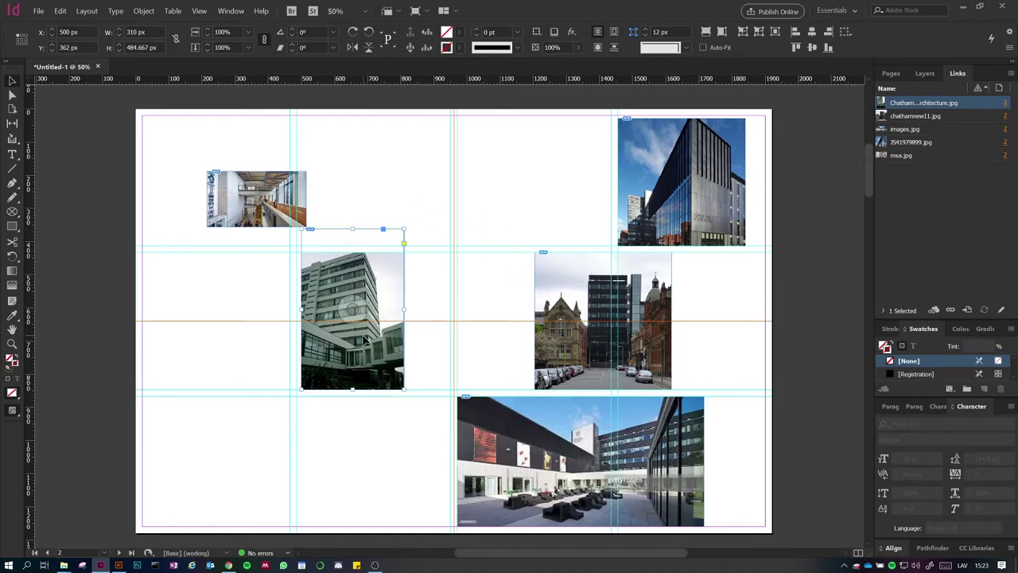
click(419, 310)
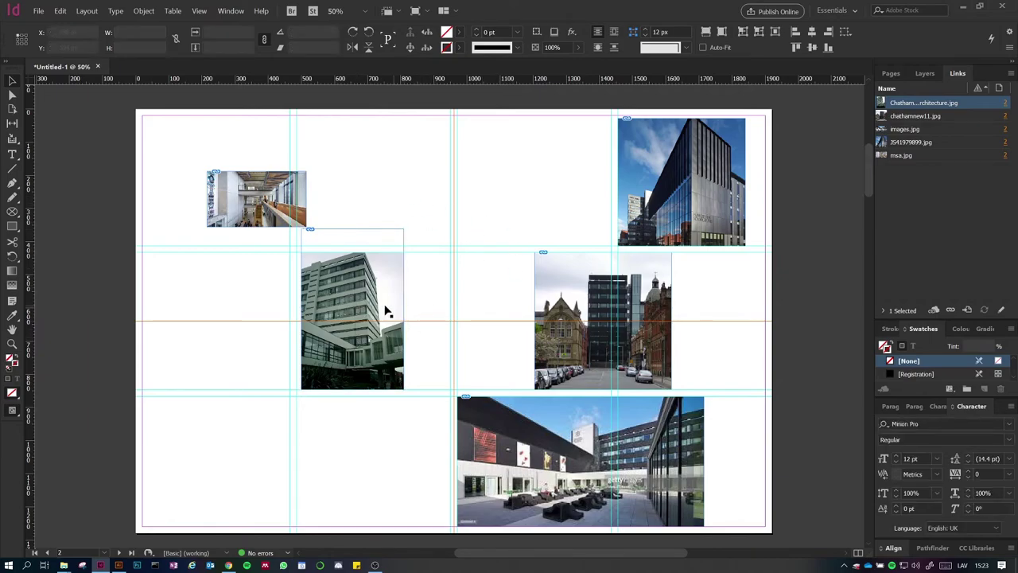
click(394, 302)
key(ctrl+alt+c)
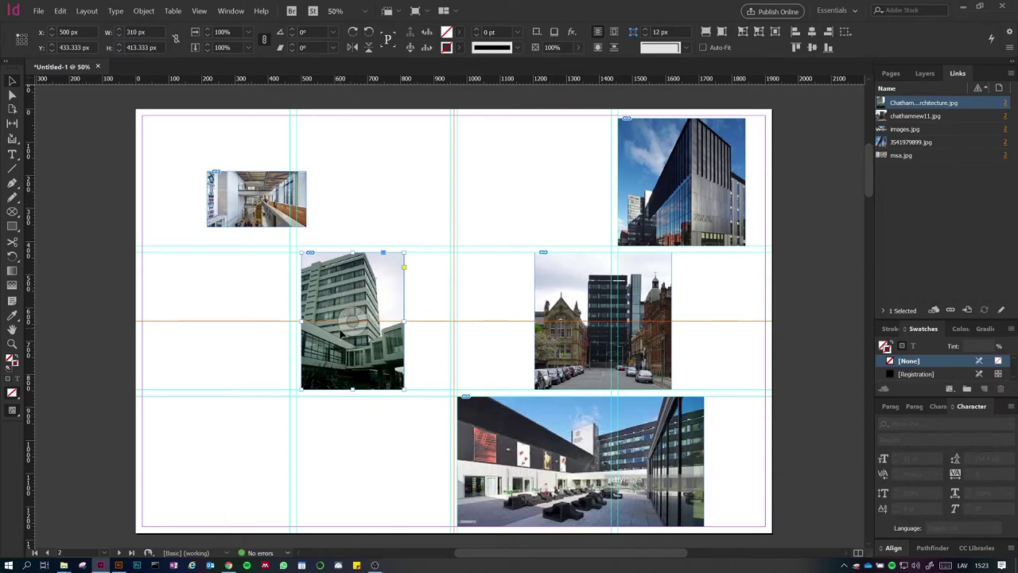
Select the building image inside its frame and scale the content down to about 210.5 by 281 px, keeping its lower-right corner fixed
click(350, 324)
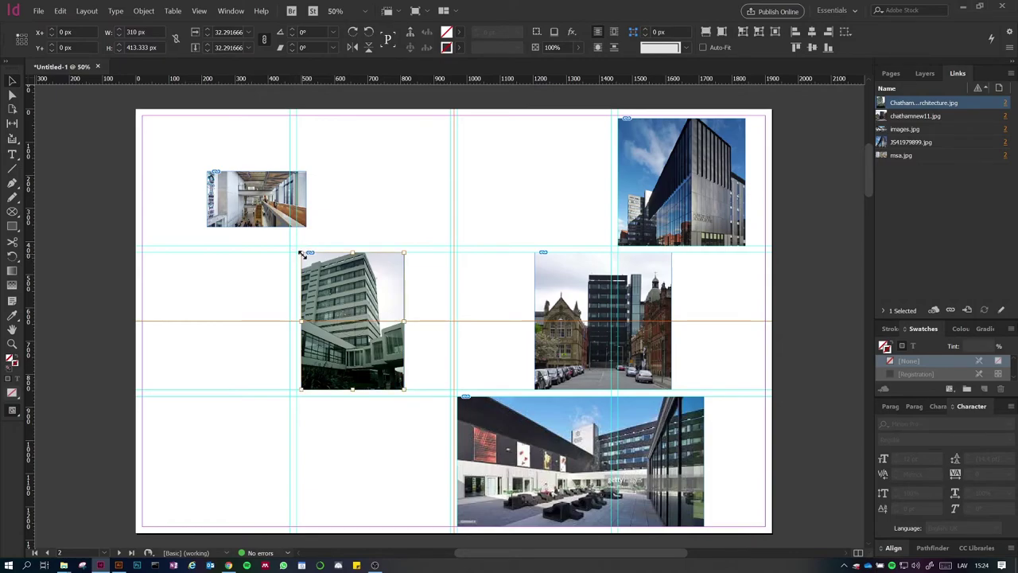
drag(302, 254, 334, 297)
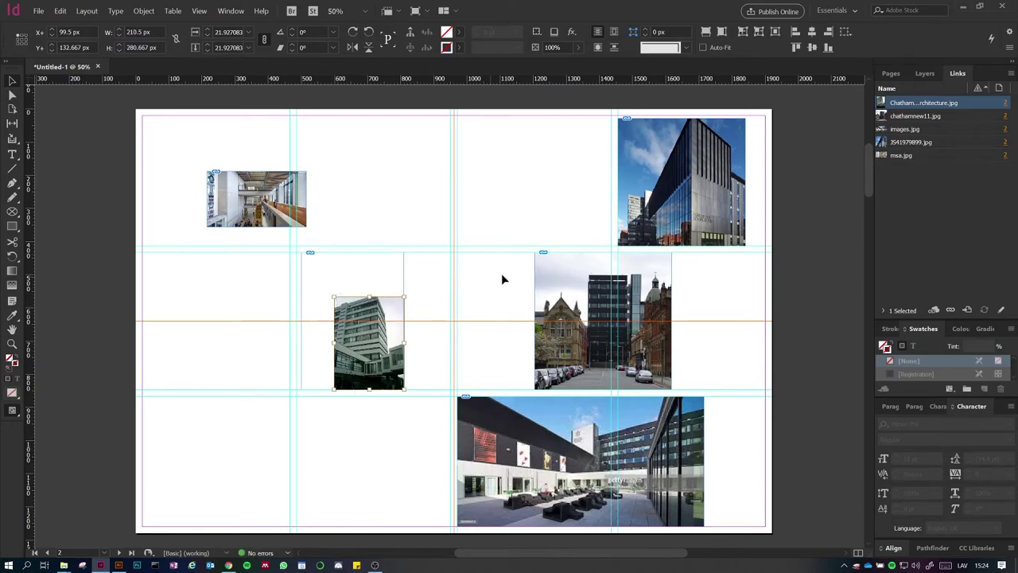
Fit the building photo proportionally to its second-column frame and move it up beside the vertical centre guide
click(345, 275)
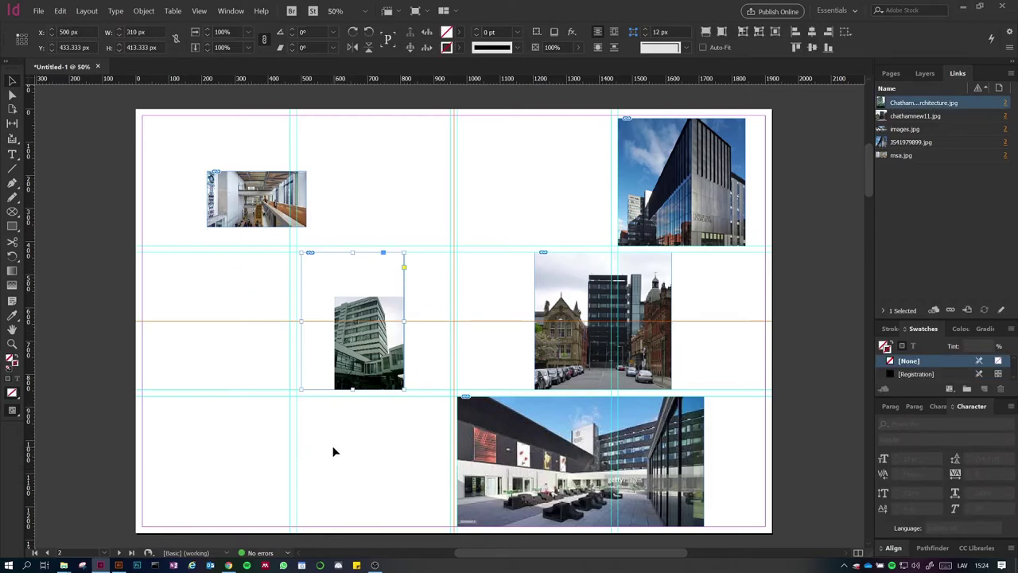
key(ctrl+alt+shift+c)
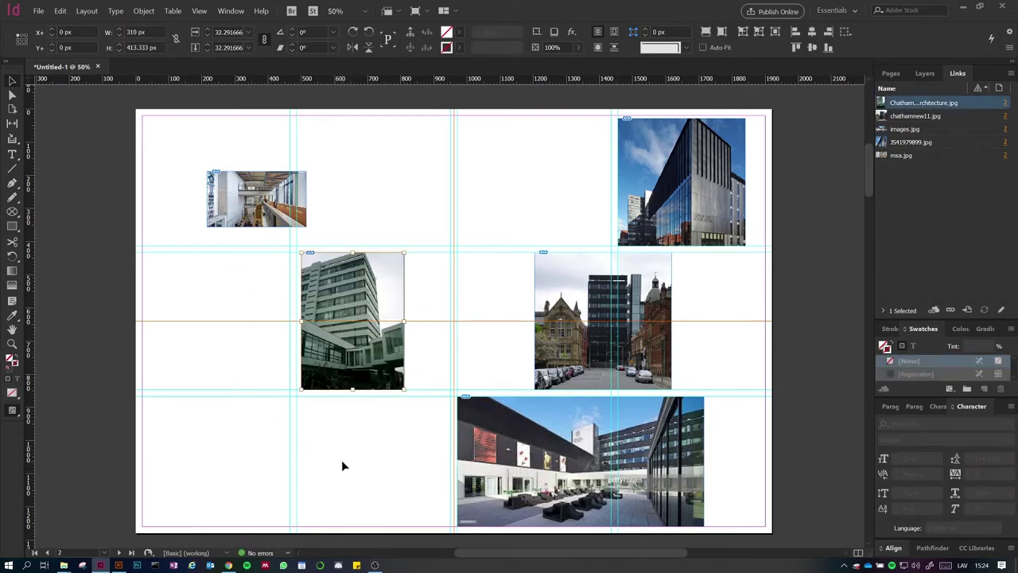
click(356, 433)
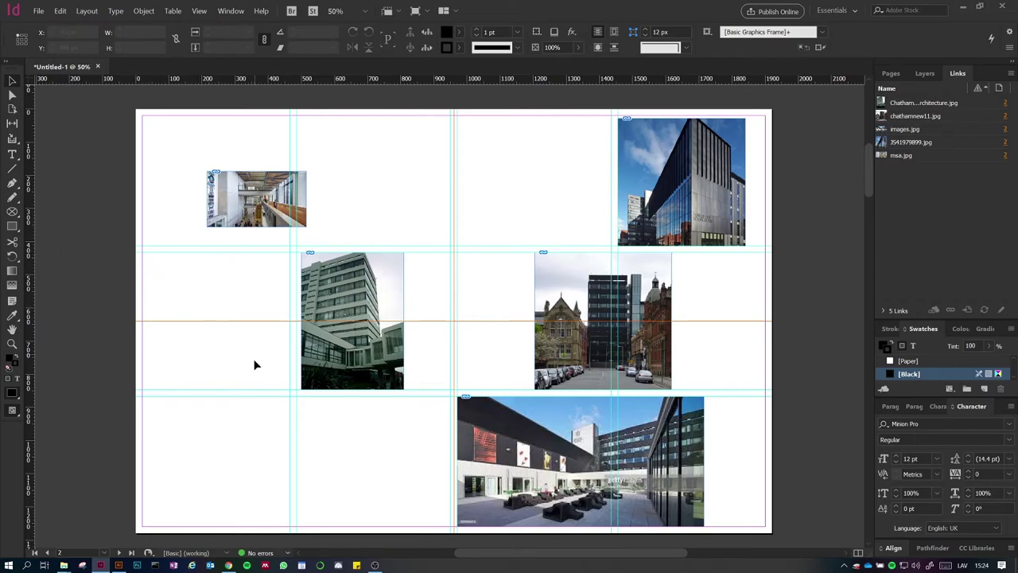
drag(344, 266, 496, 197)
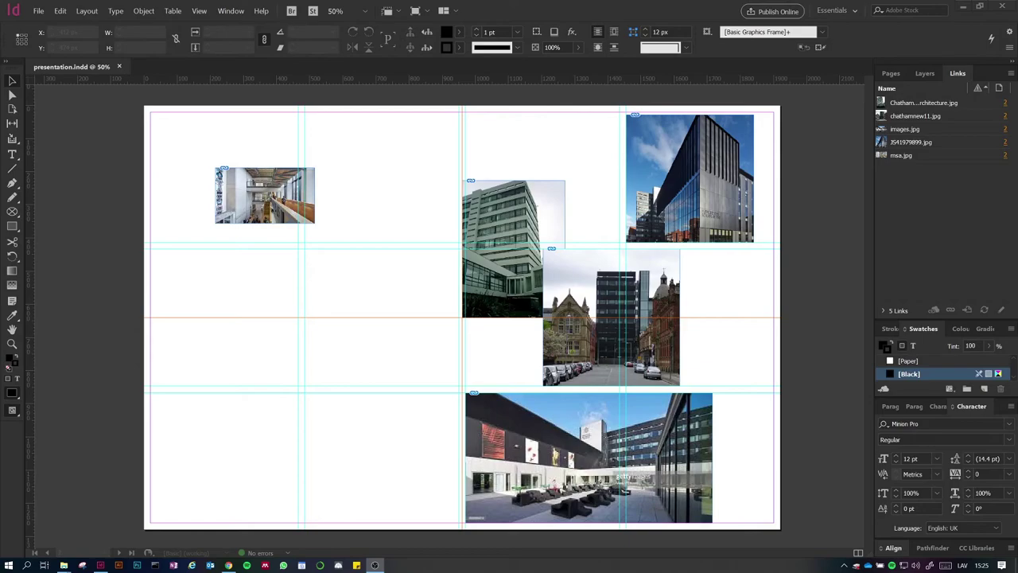
Delete all five building images from page 2 and show the document's page list
drag(769, 460, 202, 136)
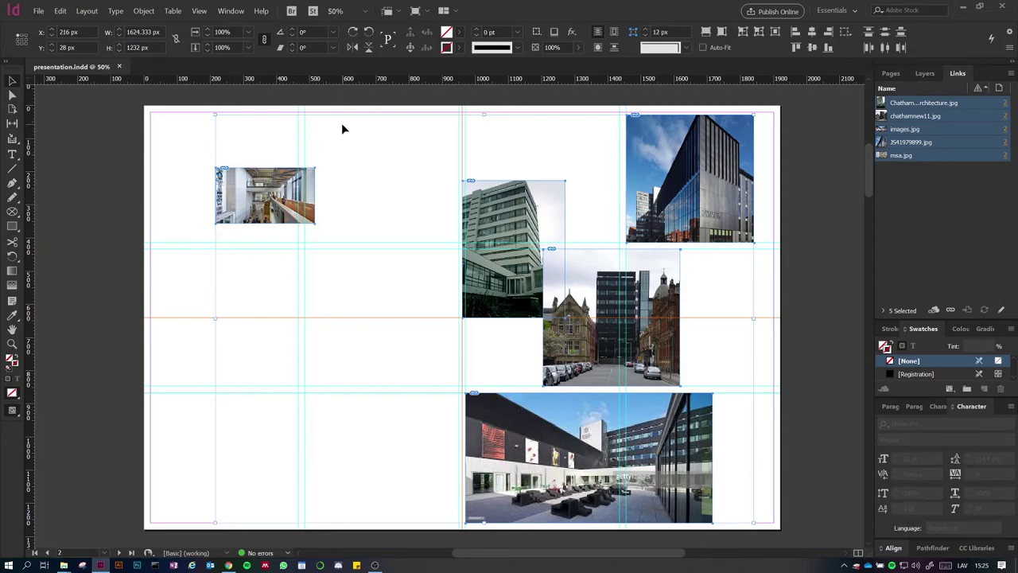
key(Delete)
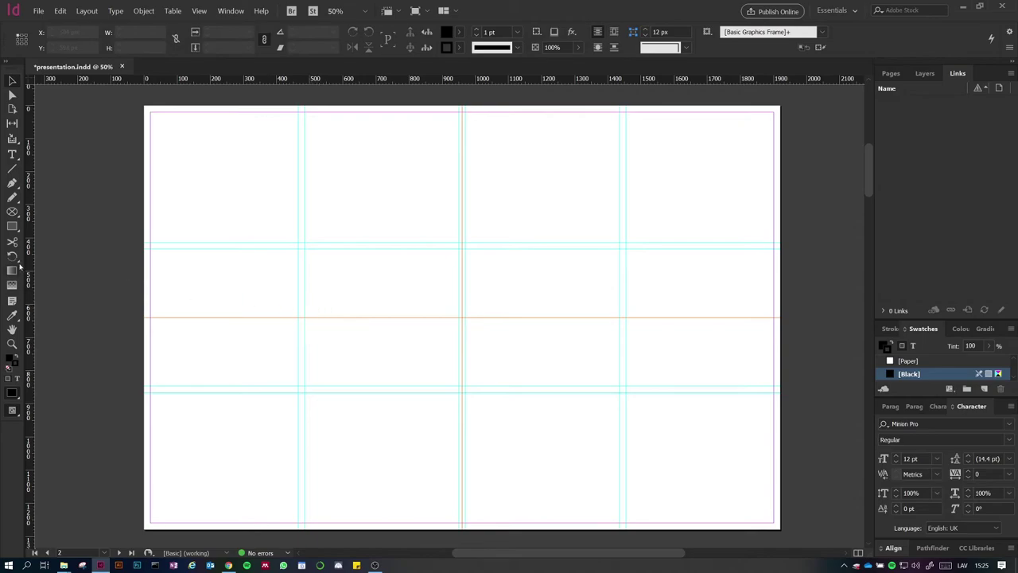
click(890, 74)
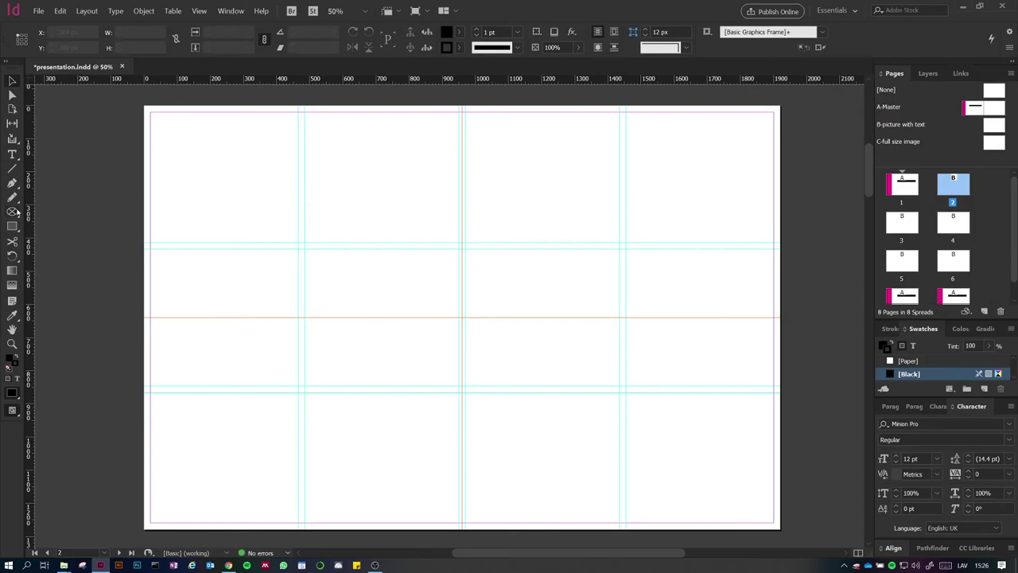
key(v)
click(12, 211)
drag(172, 252, 304, 404)
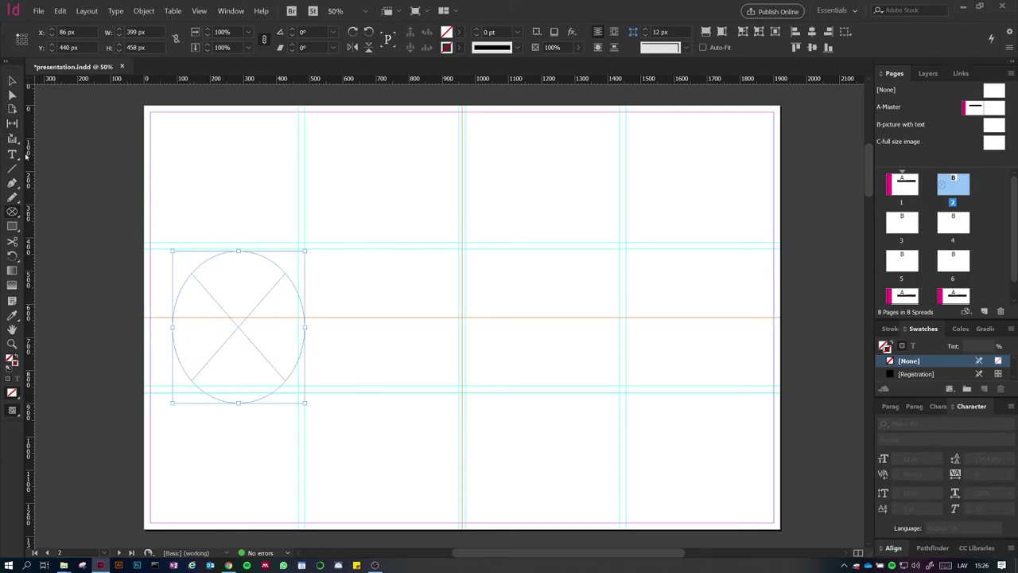
key(v)
key(Delete)
Draw a circular frame about 413 px in diameter in the first column's middle row at X 20 px, Y 433 px
click(11, 213)
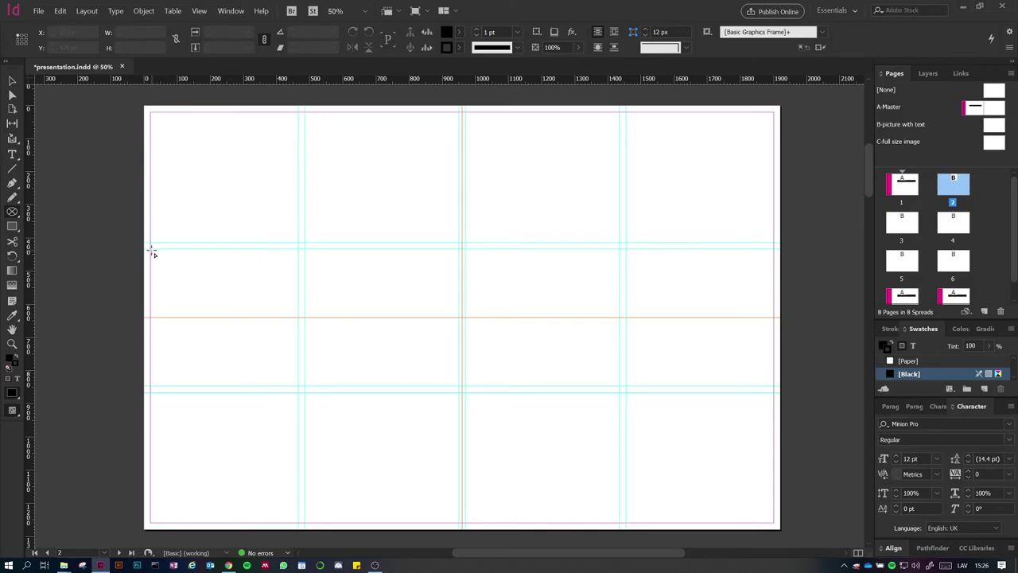
drag(151, 250, 287, 477)
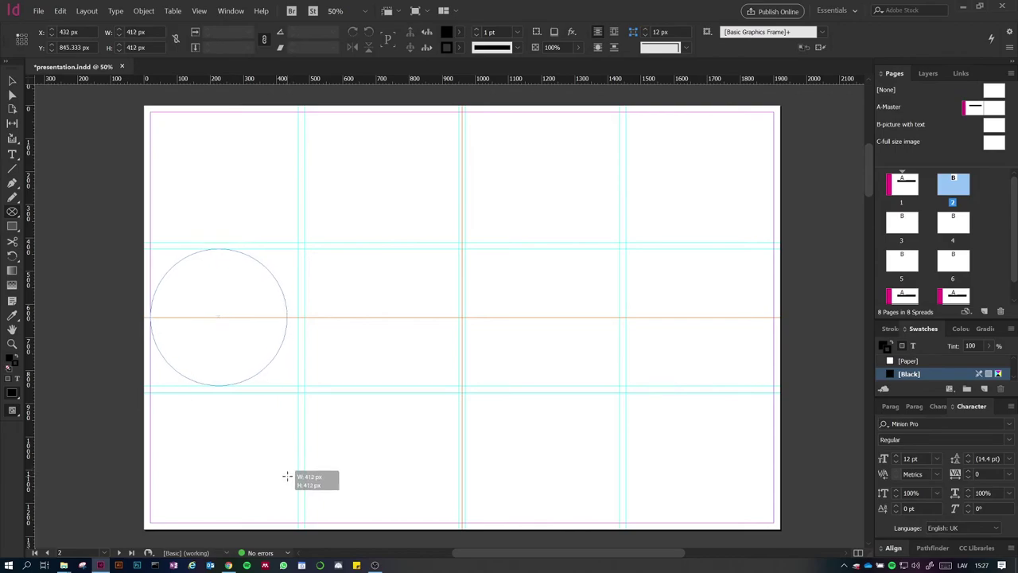
drag(287, 476, 340, 388)
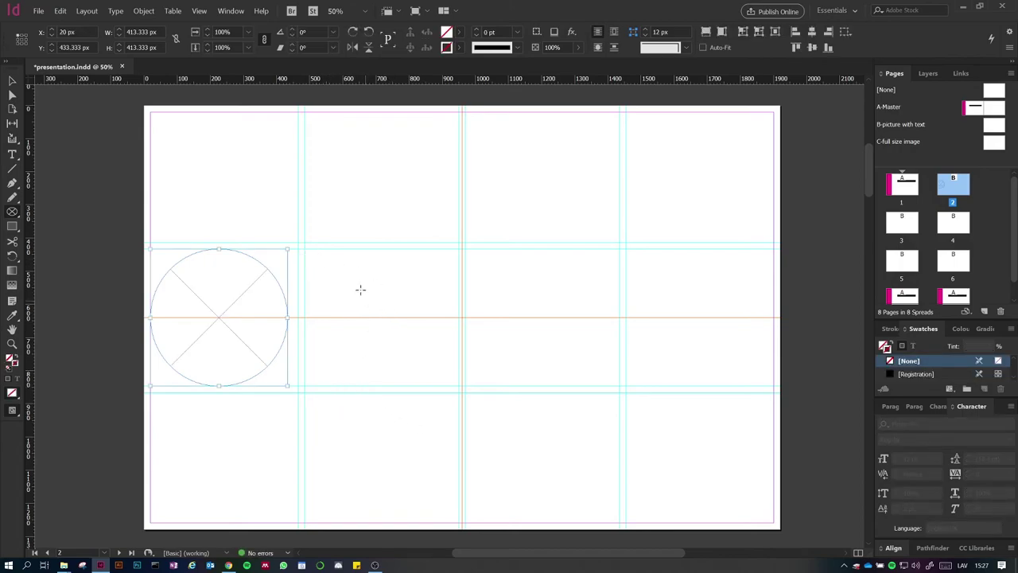
Draw a second circular frame from its centre, about 252 px in diameter, above and to the right of the large circle
drag(326, 255, 365, 353)
key(alt)
key(ctrl+shift+a)
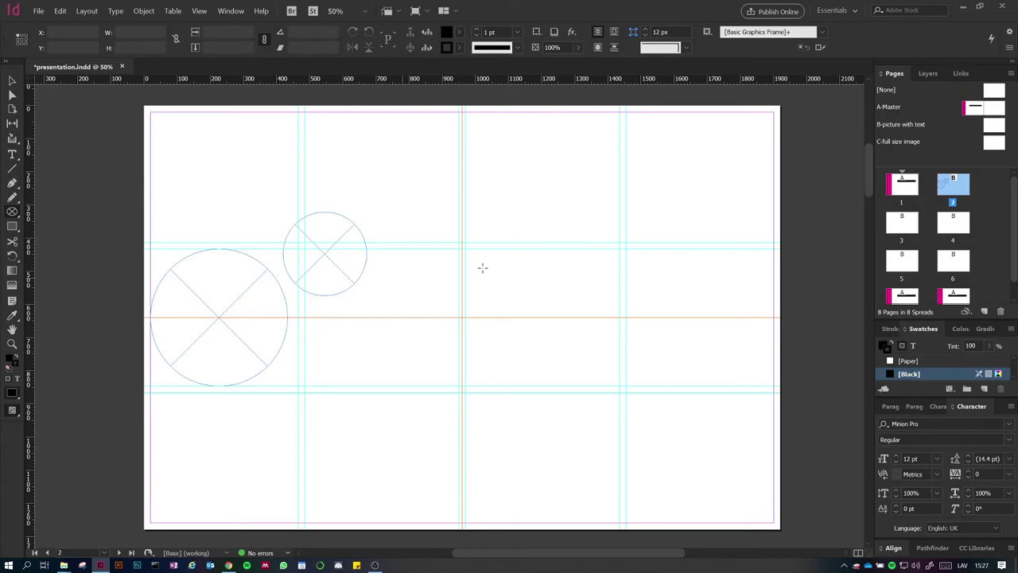
Create a 100 px circular frame at X 780 px, Y 520 px and enlarge it to 252 px, matching the second circle
key(ctrl+v)
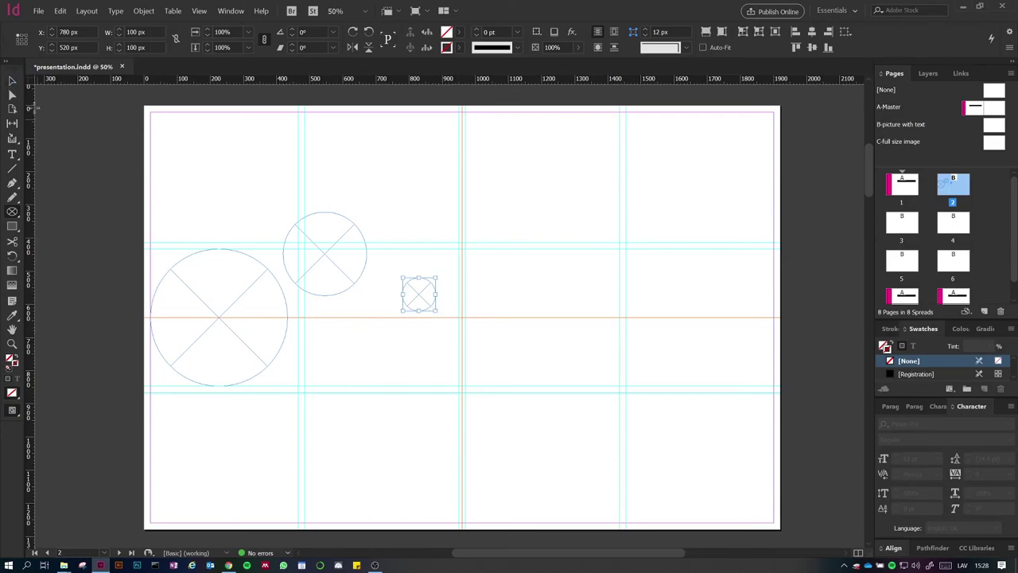
click(13, 80)
drag(433, 310, 485, 339)
drag(482, 337, 485, 339)
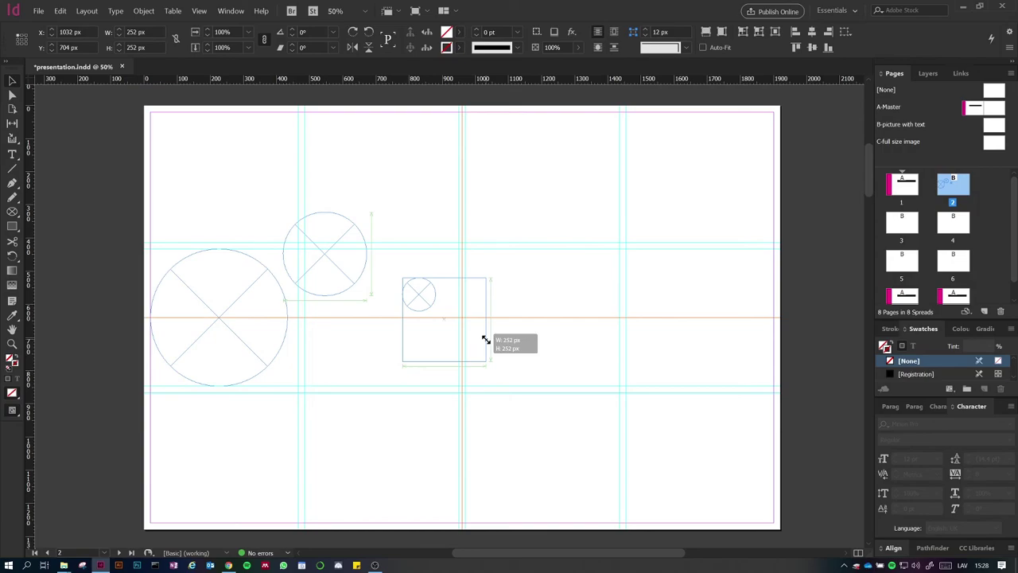
drag(485, 340, 486, 339)
drag(485, 339, 486, 342)
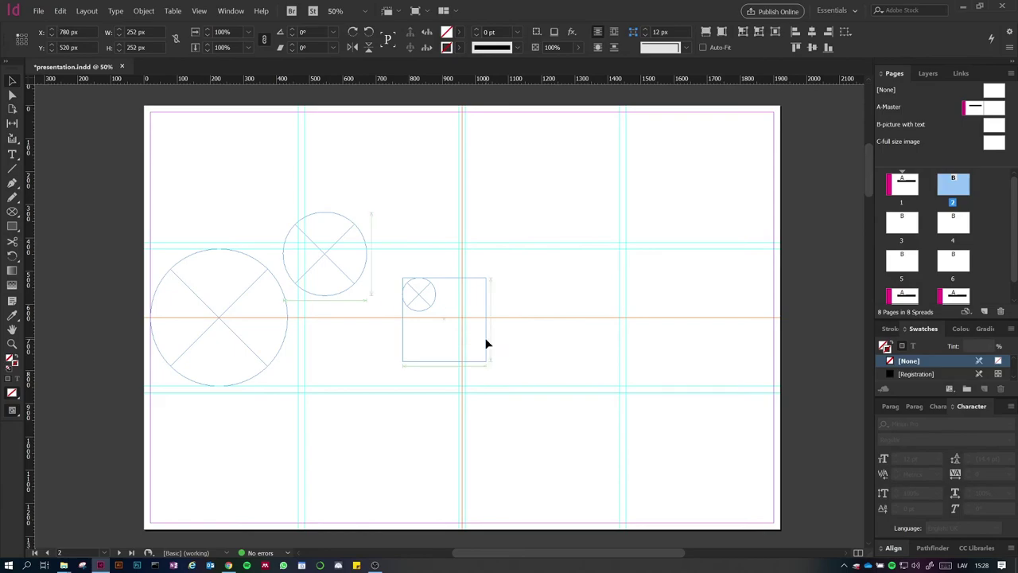
click(557, 320)
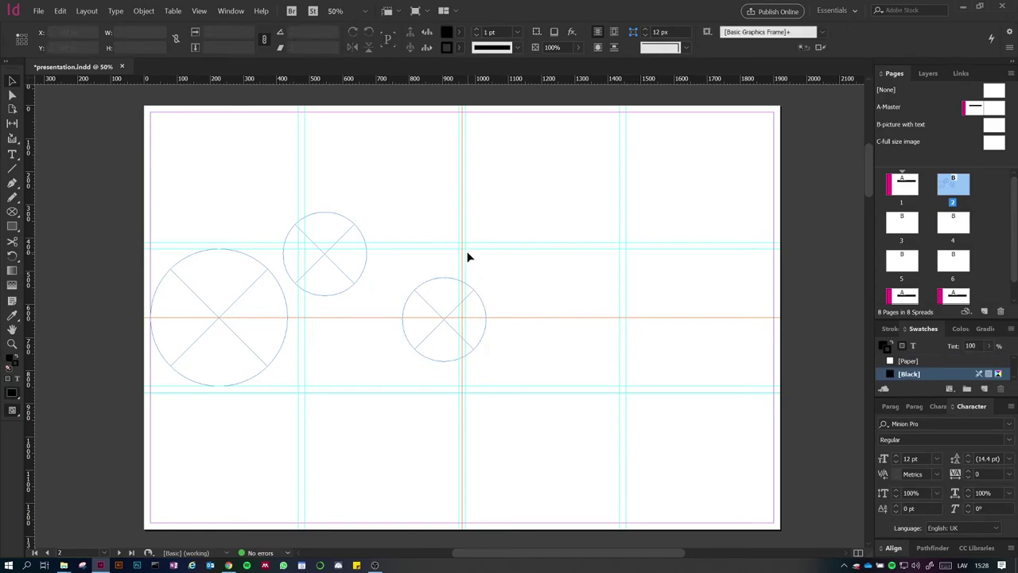
Place three different building photos from the file explorer into the three circular frames
click(64, 565)
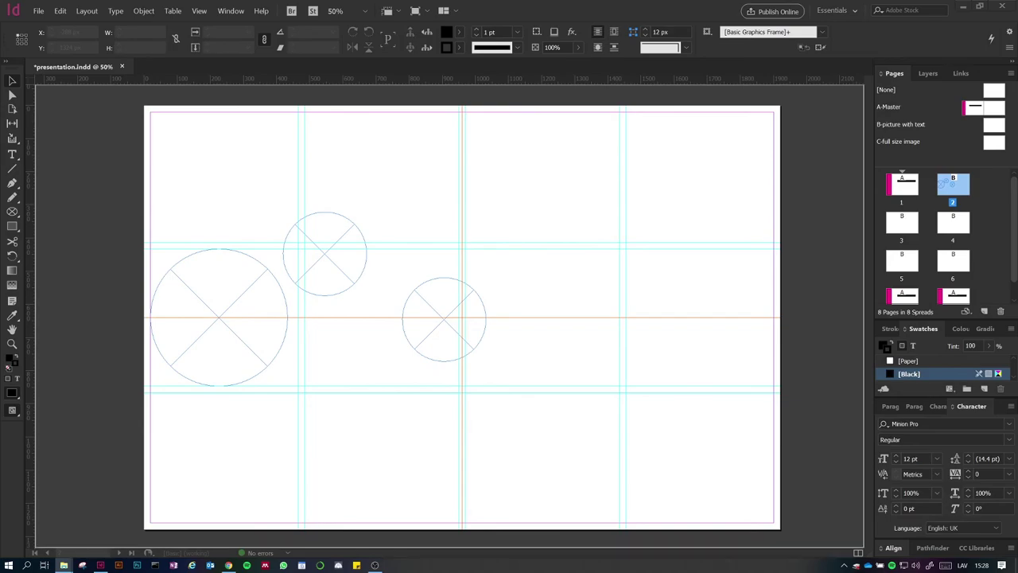
drag(218, 317, 219, 317)
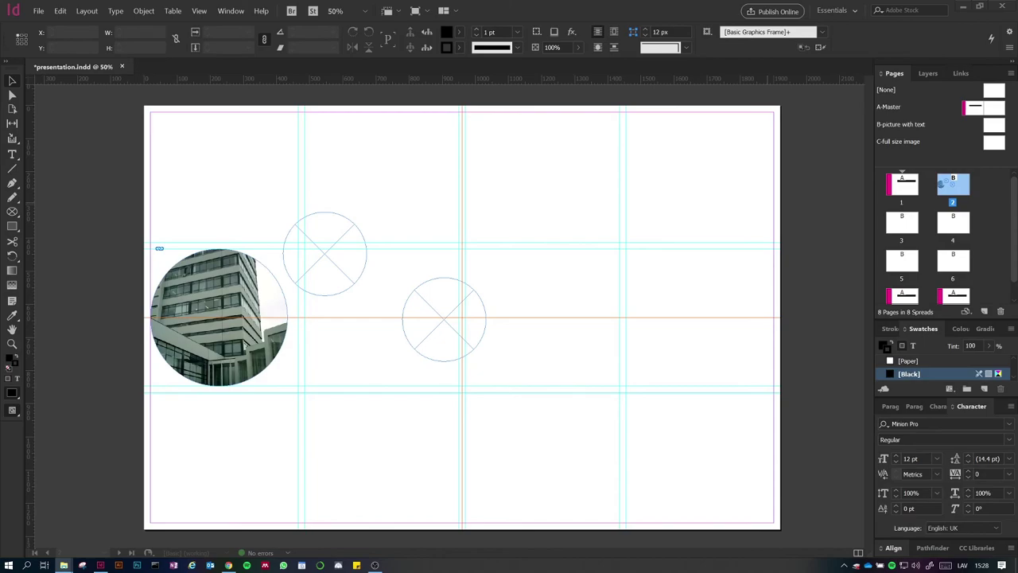
drag(324, 253, 325, 253)
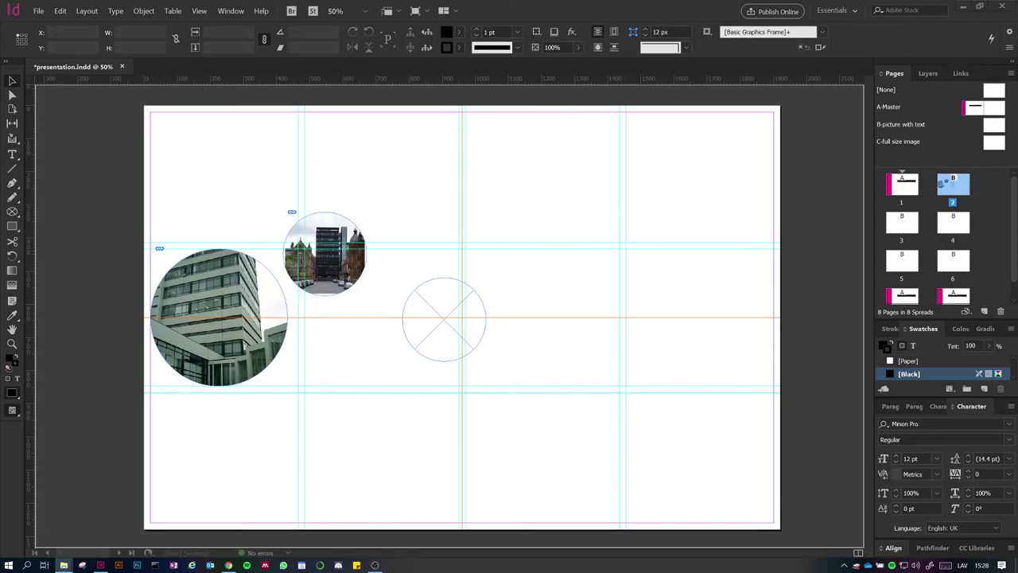
drag(444, 319, 443, 319)
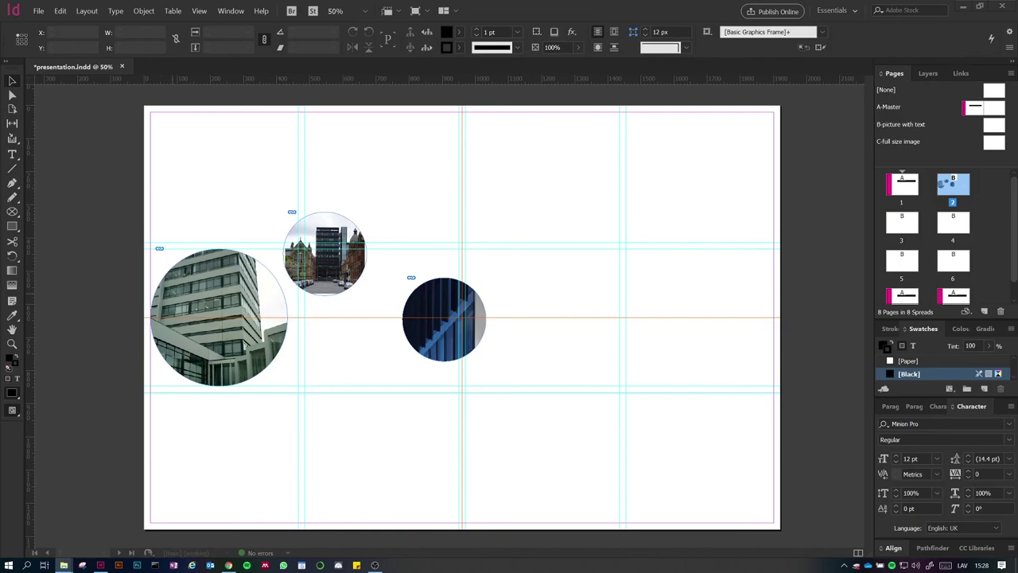
Scale the building image inside the large circle to about 424 by 565 px and offset it to X 0 px, Y about -16 px
click(188, 341)
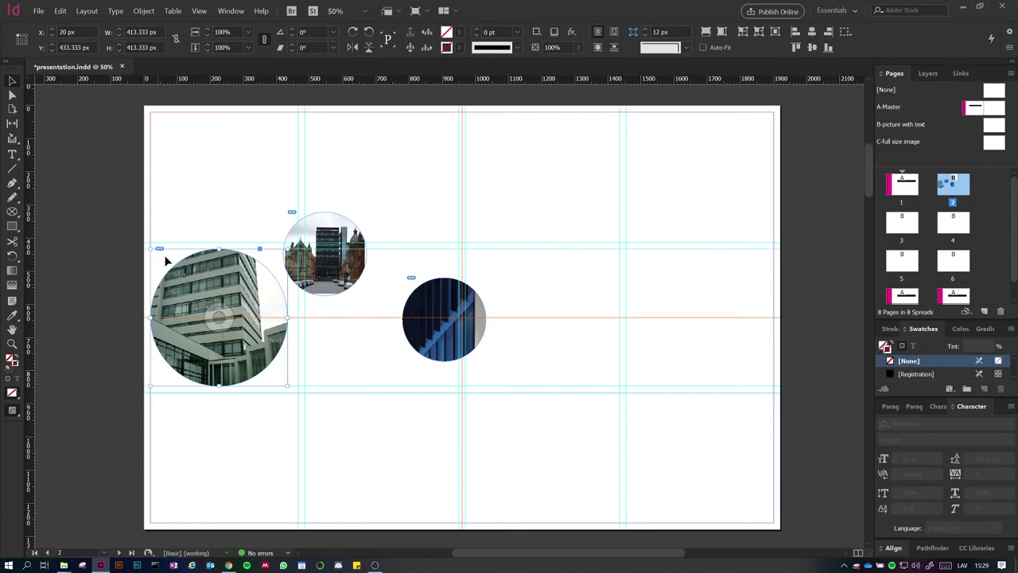
click(217, 318)
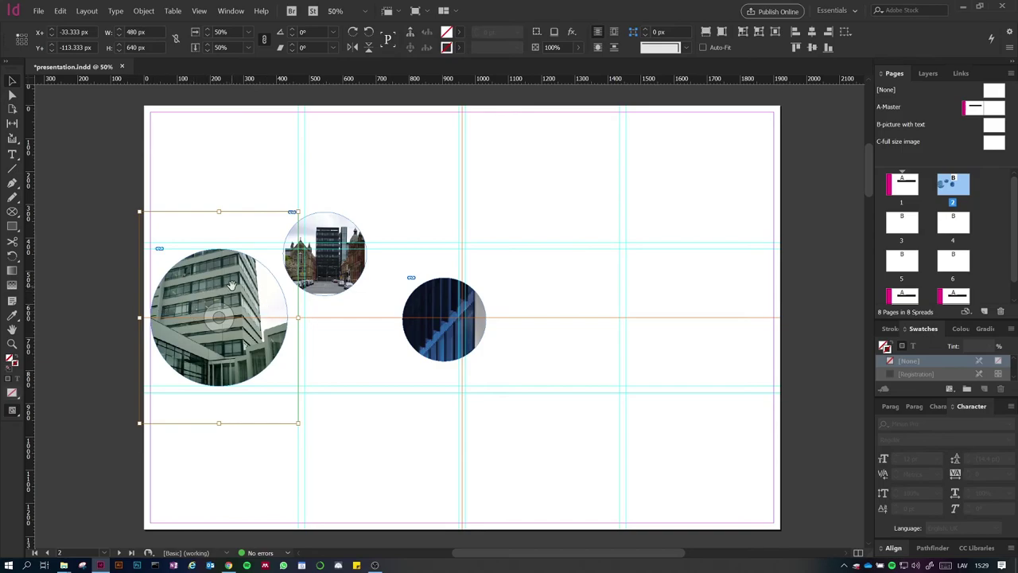
drag(223, 273, 236, 301)
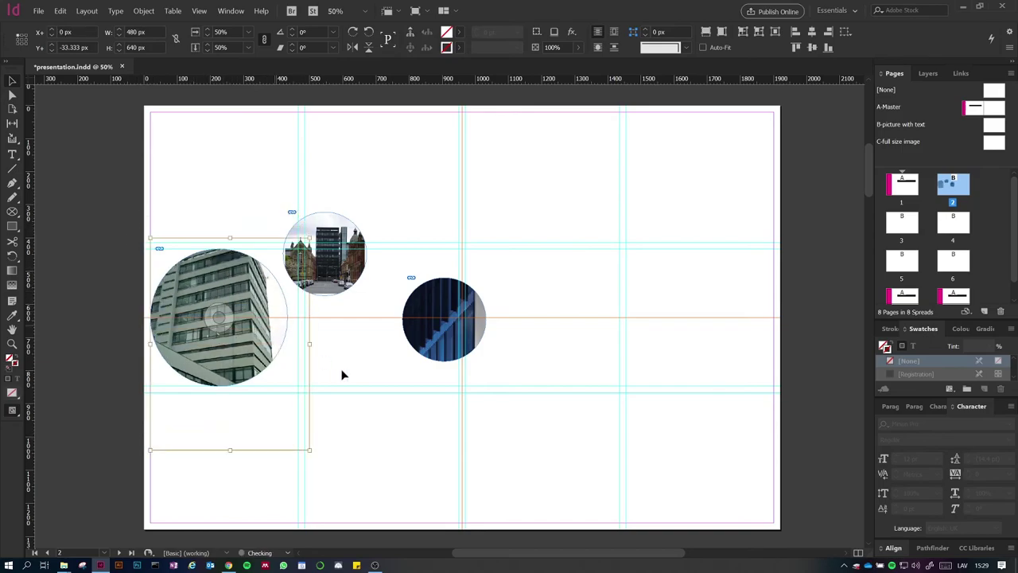
drag(307, 448, 291, 424)
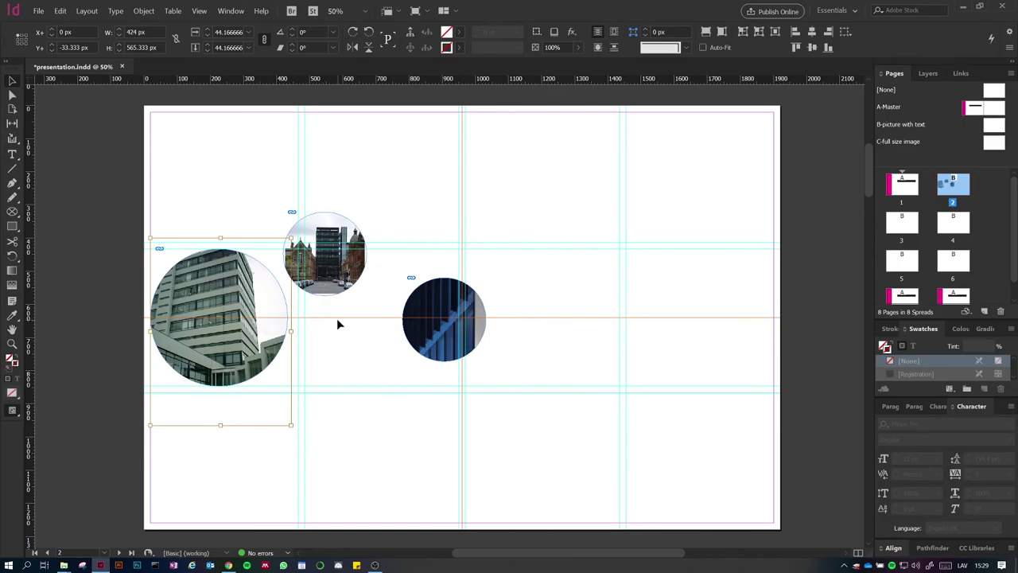
key(Down)
key(Down)
key(Down)
key(Down)
key(Down)
key(Down)
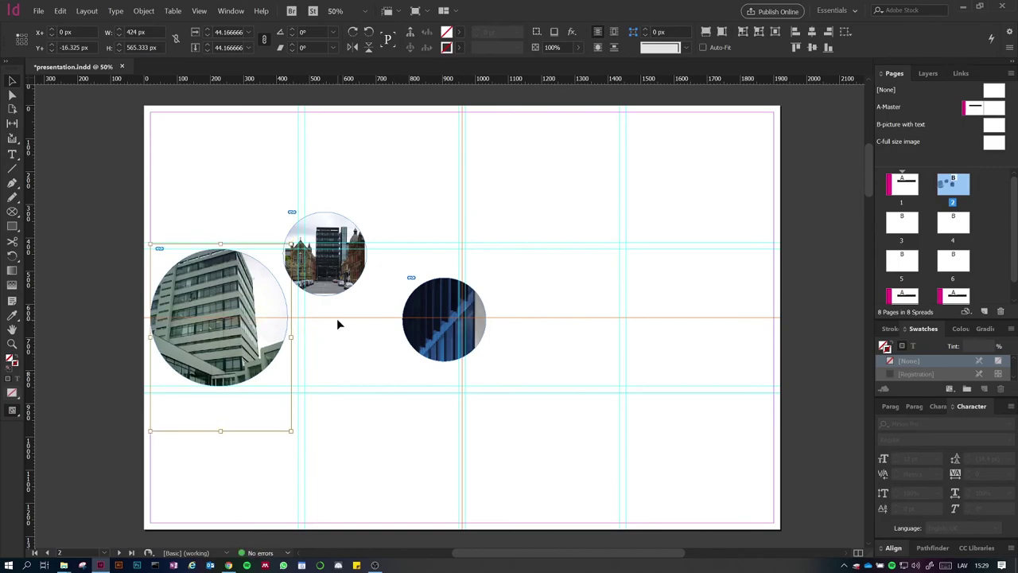
Enlarge the street photo inside the second circle from its centre to about 296 by 296 px so it fills the frame
click(301, 259)
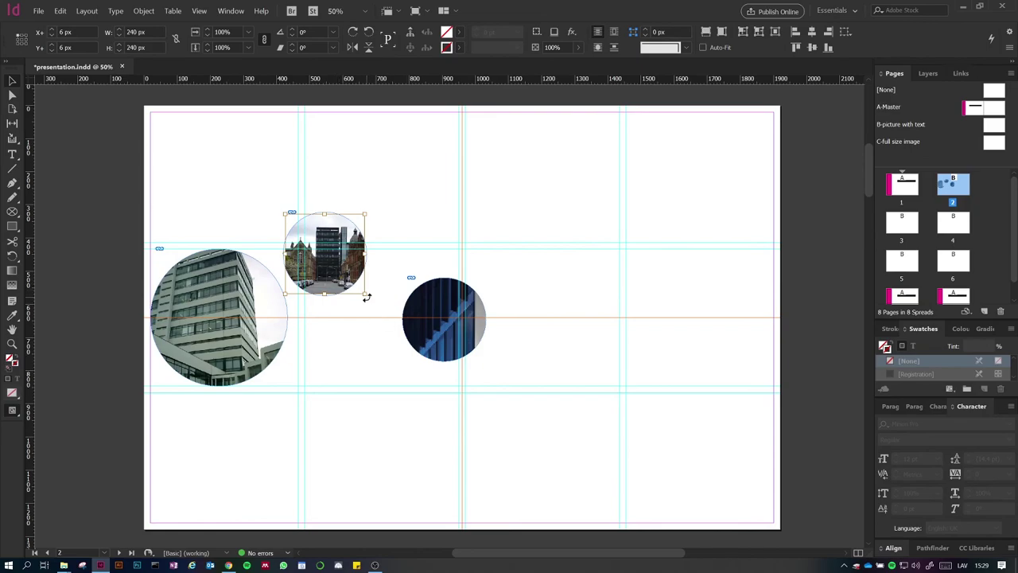
drag(364, 293, 375, 296)
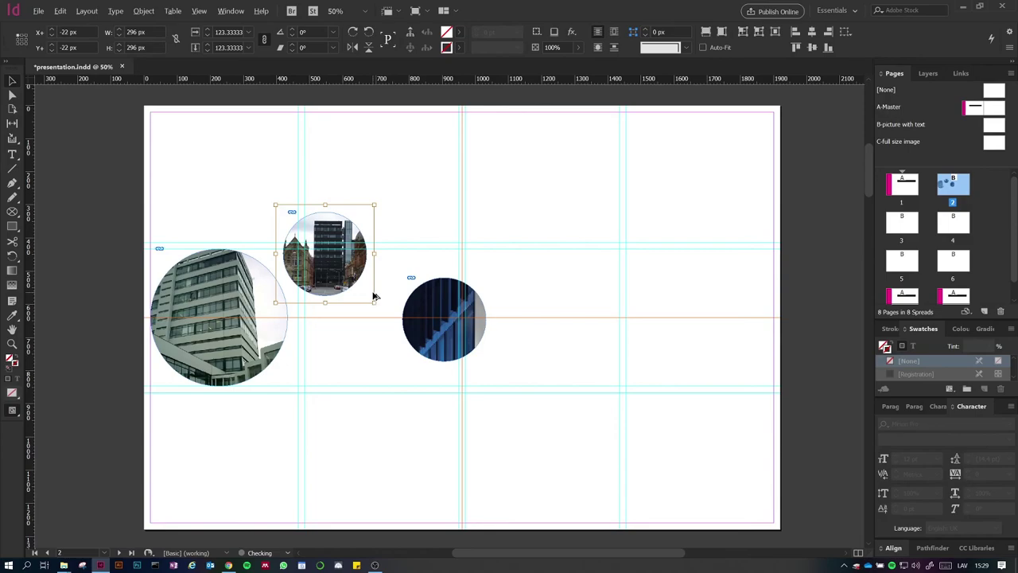
Scale the image inside the third circle to 252 by 252 px and move the circle closer to the other two
click(446, 318)
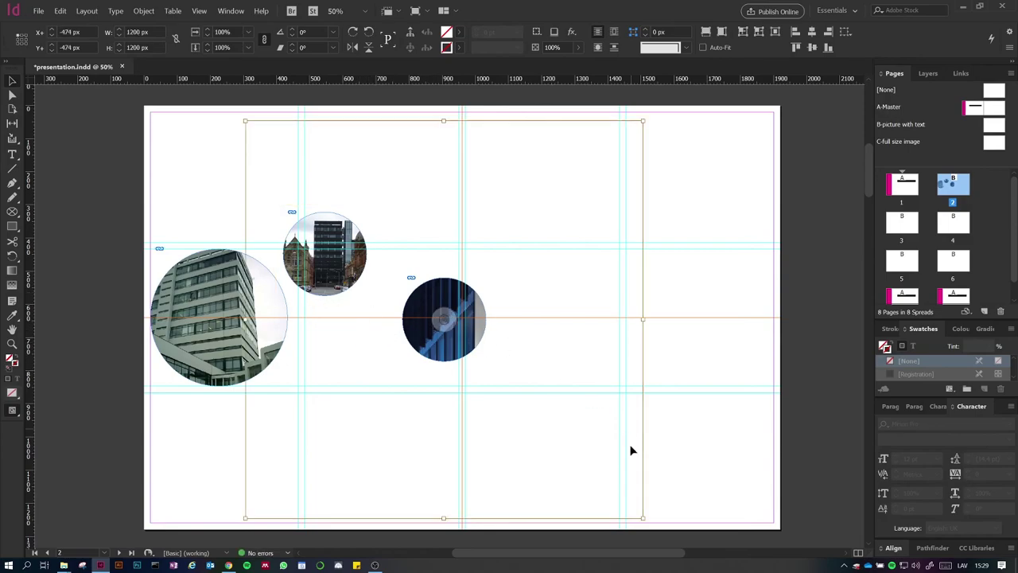
drag(643, 518, 564, 449)
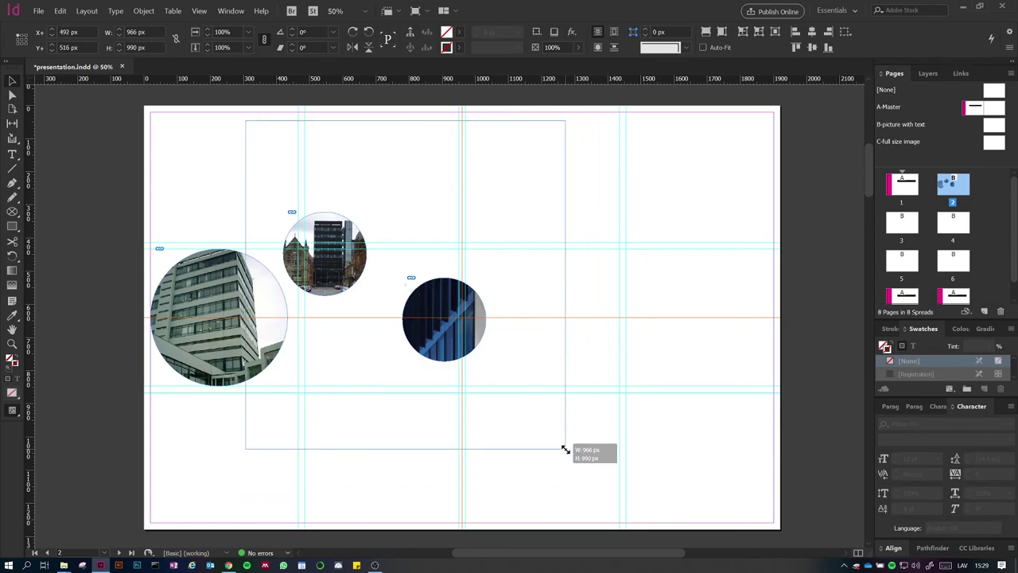
drag(565, 449, 484, 363)
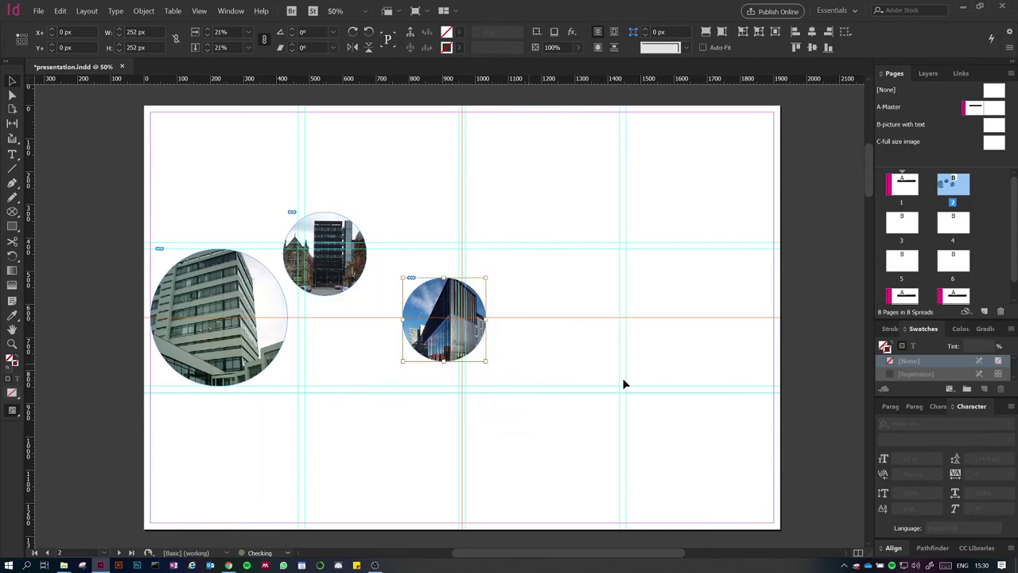
click(518, 355)
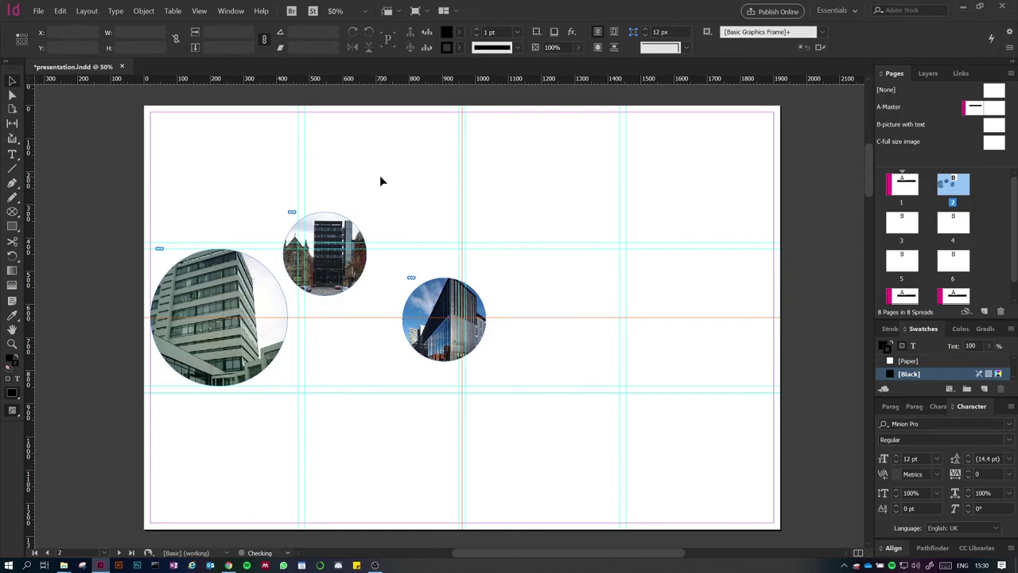
drag(424, 301, 378, 320)
click(438, 245)
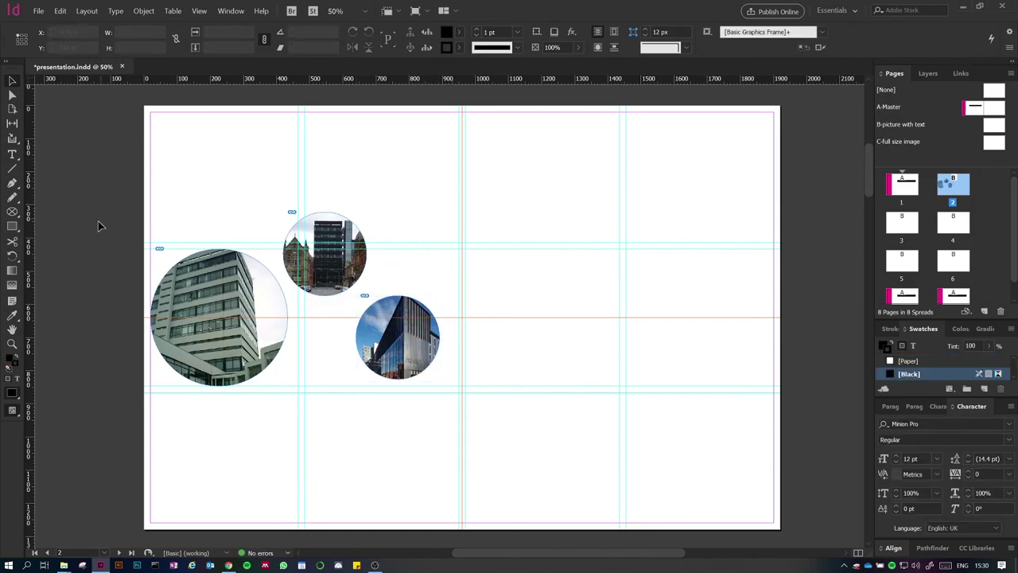
click(13, 213)
drag(483, 125, 697, 249)
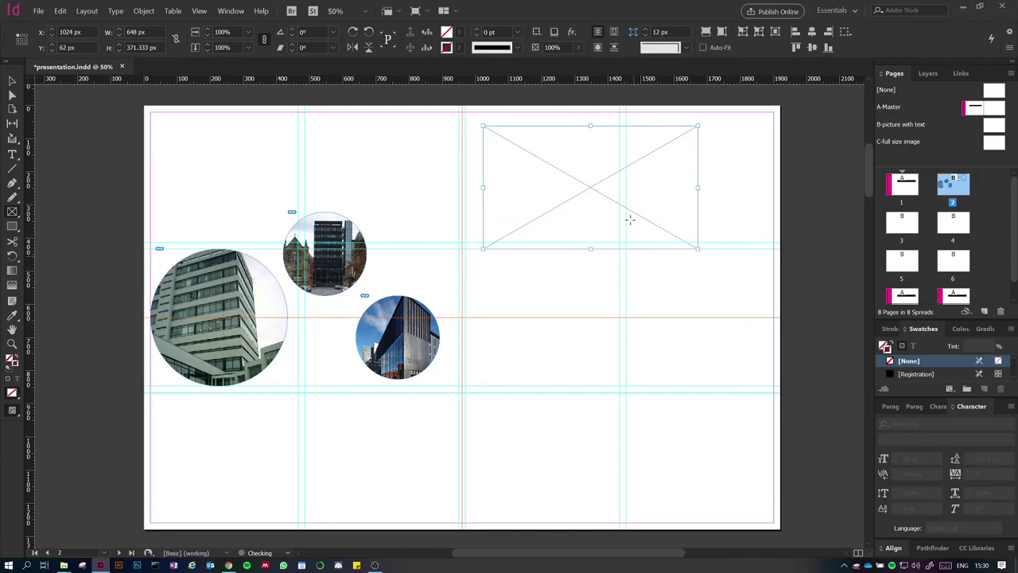
key(v)
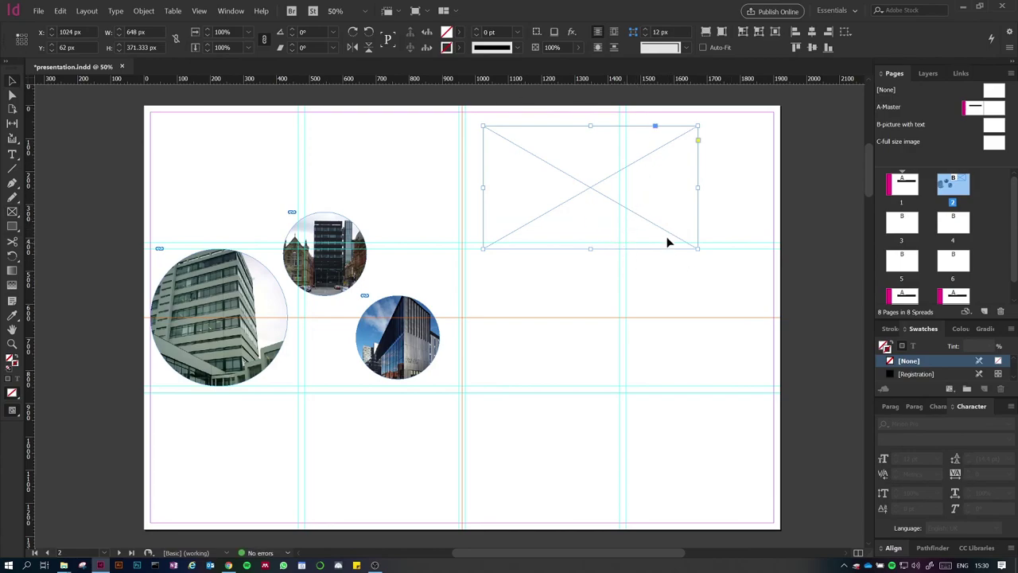
key(Delete)
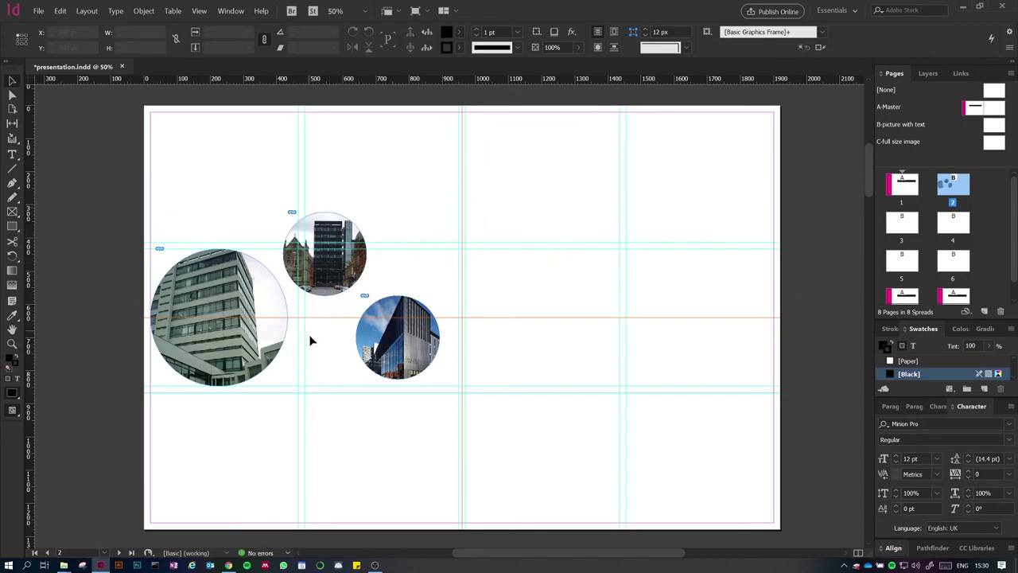
Draw an empty rectangular image frame about 465 by 413 px in the second column's middle cell on the B-picture with text master
double_click(994, 126)
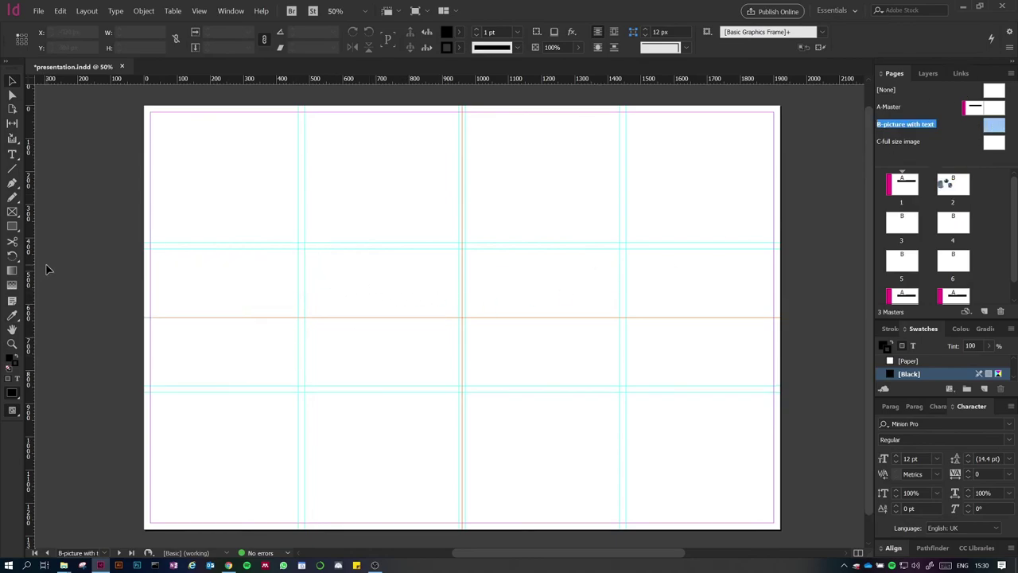
click(13, 212)
drag(305, 249, 457, 386)
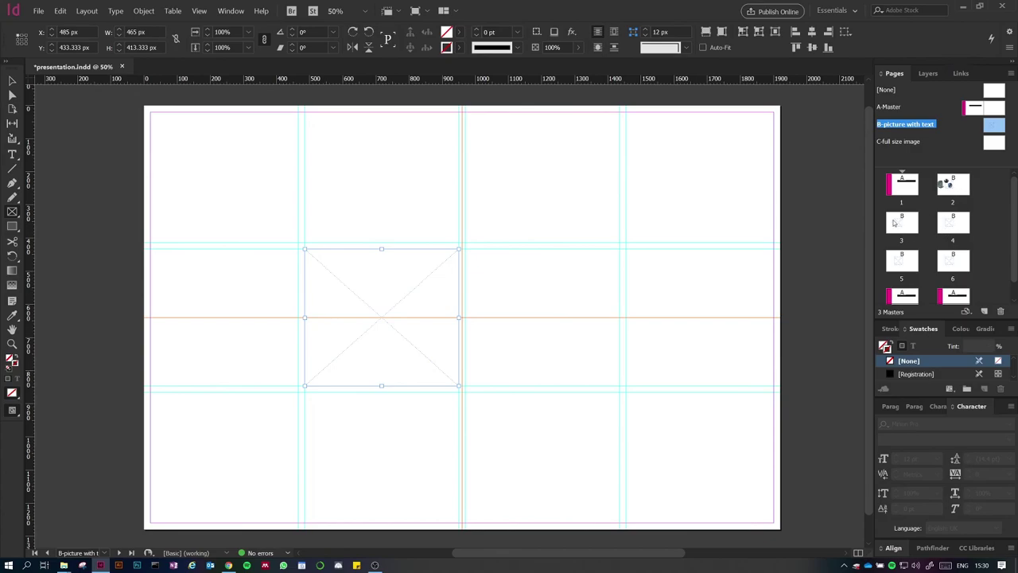
double_click(962, 189)
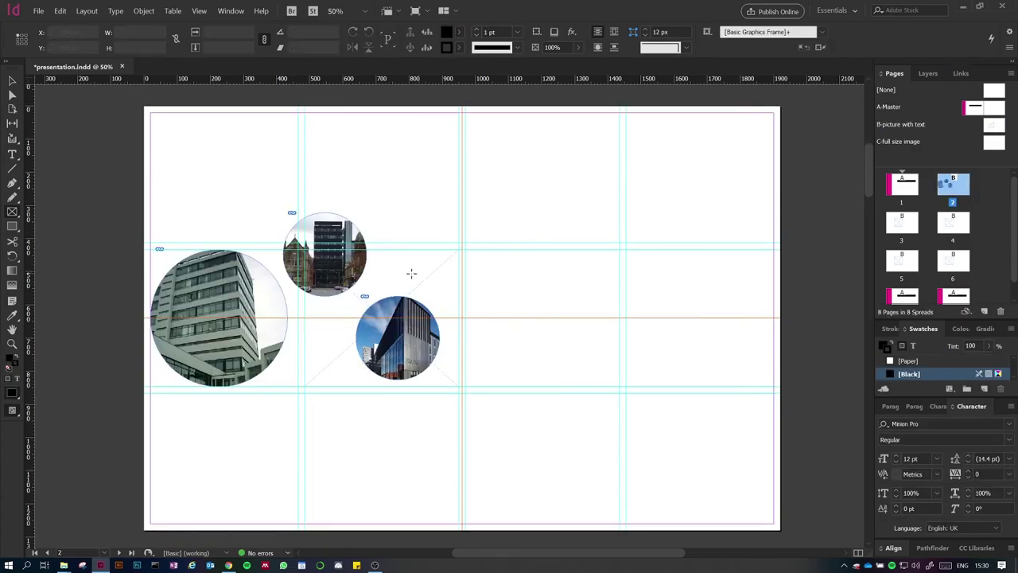
Try placing a courtyard building photo from the file explorer on page 3 outside the master's image frame, and delete it
double_click(906, 229)
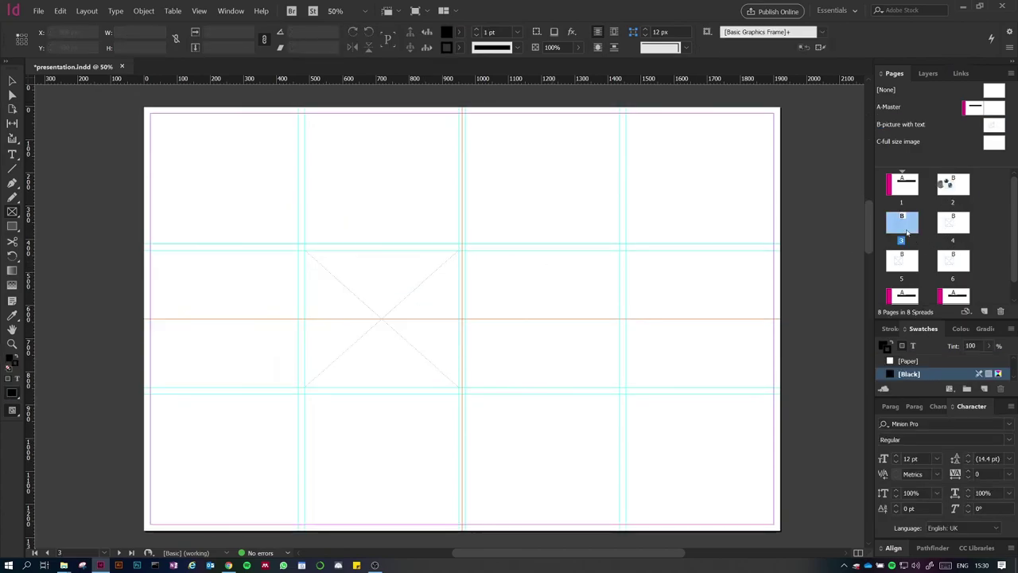
click(12, 81)
click(64, 565)
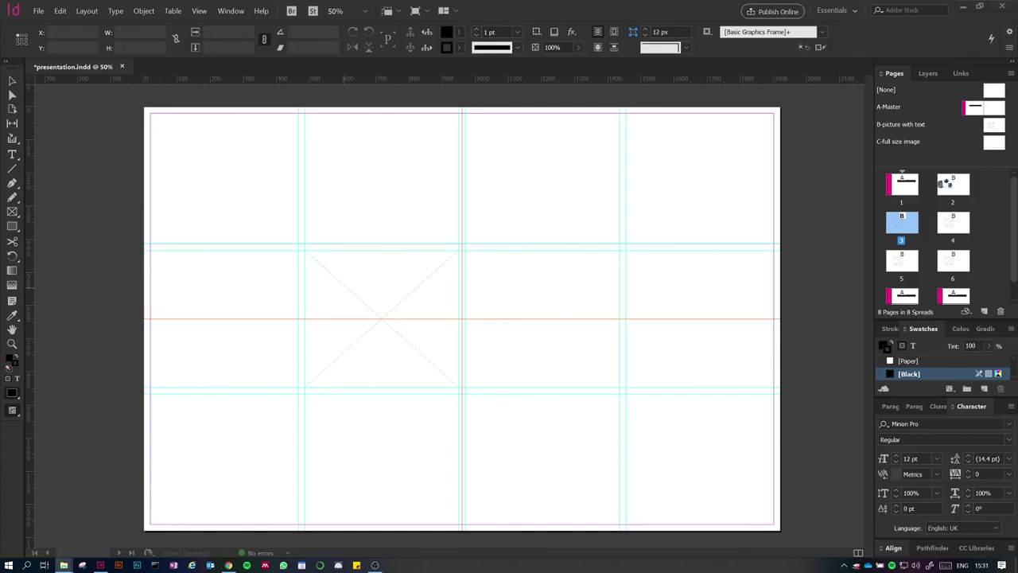
click(505, 248)
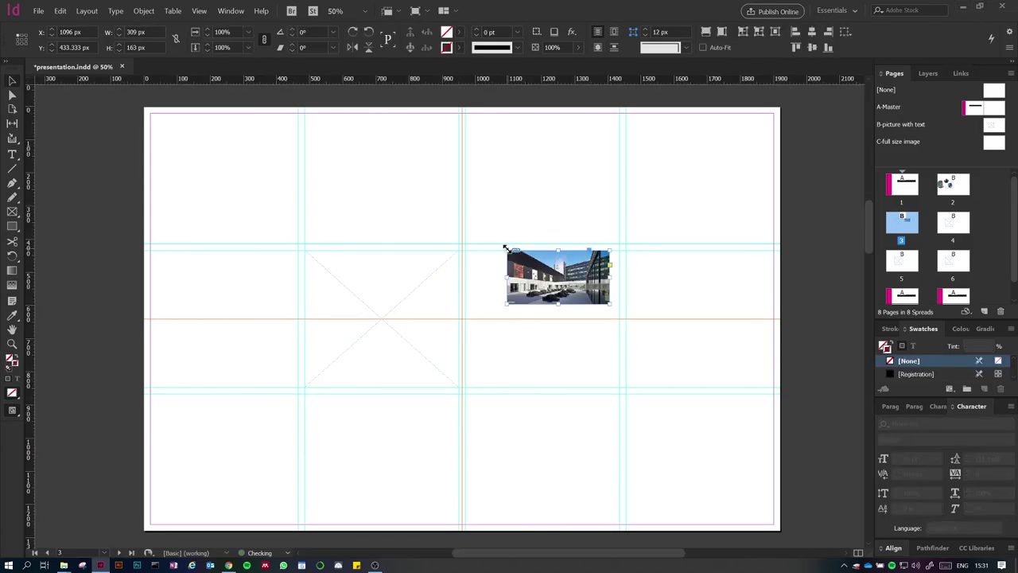
key(Delete)
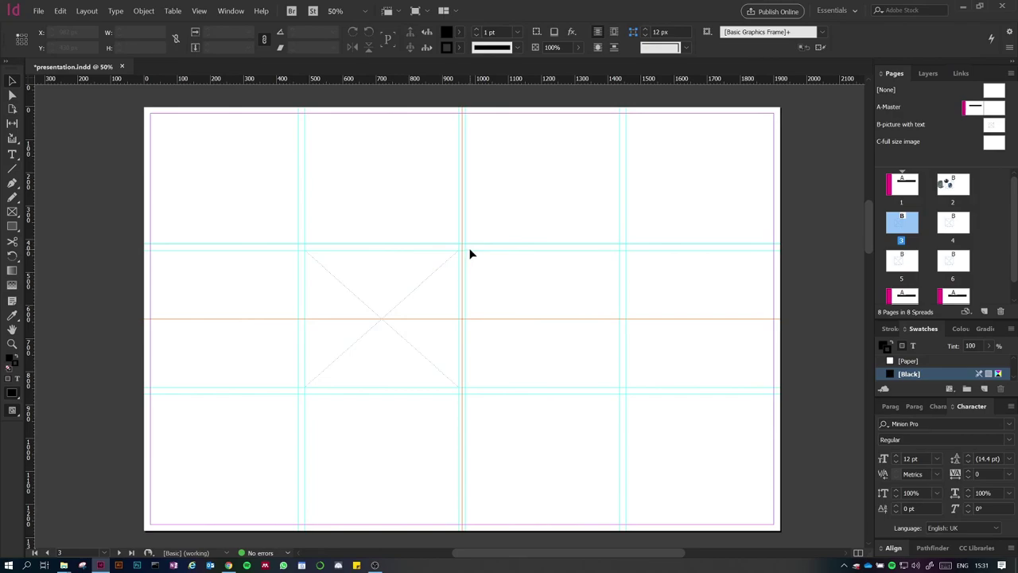
Override the master's image frame on page 3, placing the tall building photo in it, and delete the filled frame
click(414, 291)
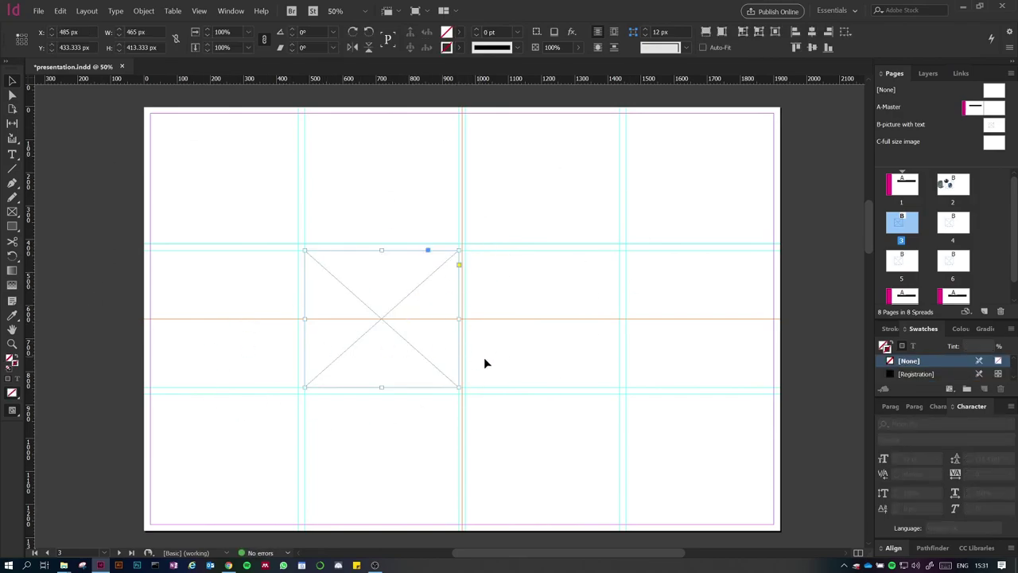
click(549, 310)
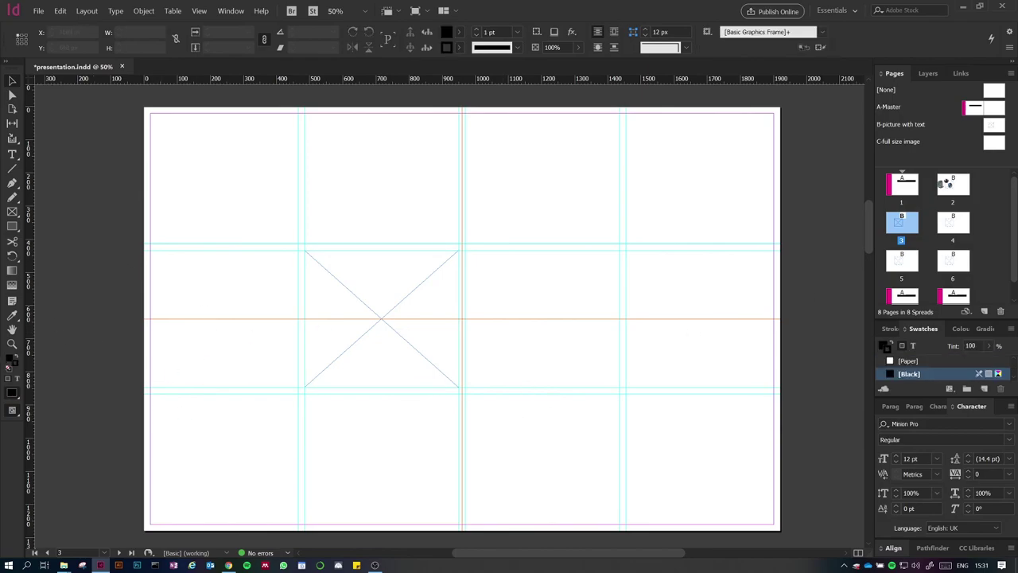
click(354, 321)
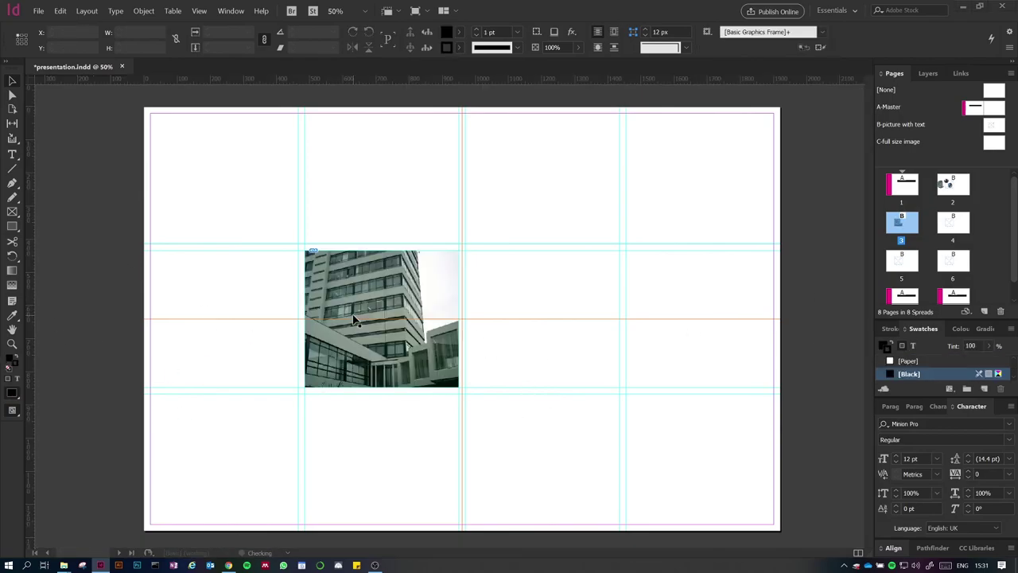
click(452, 277)
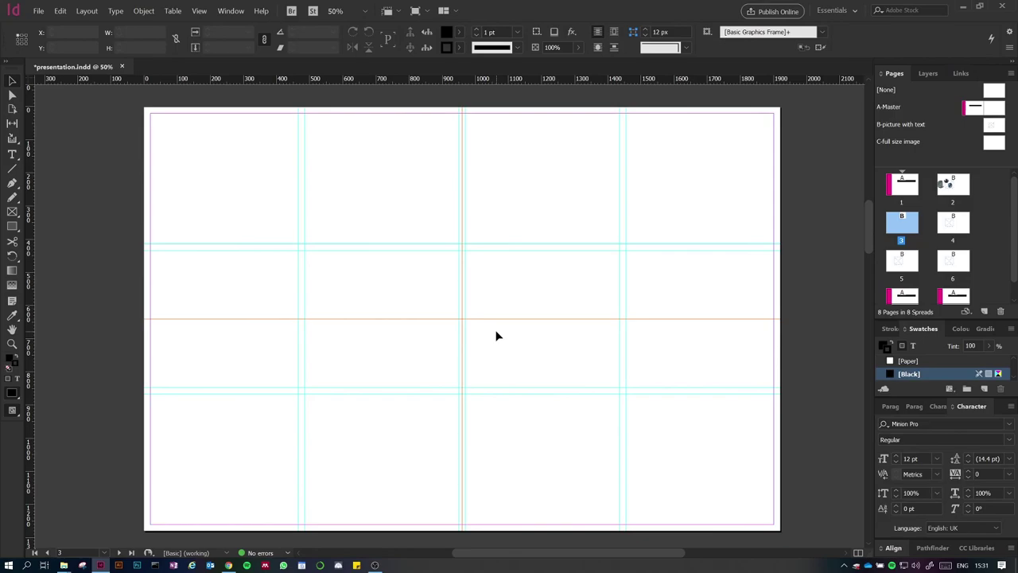
Set the magenta outline of the large circular building image on page 2 to 11 pt and preview the page without guides
double_click(953, 185)
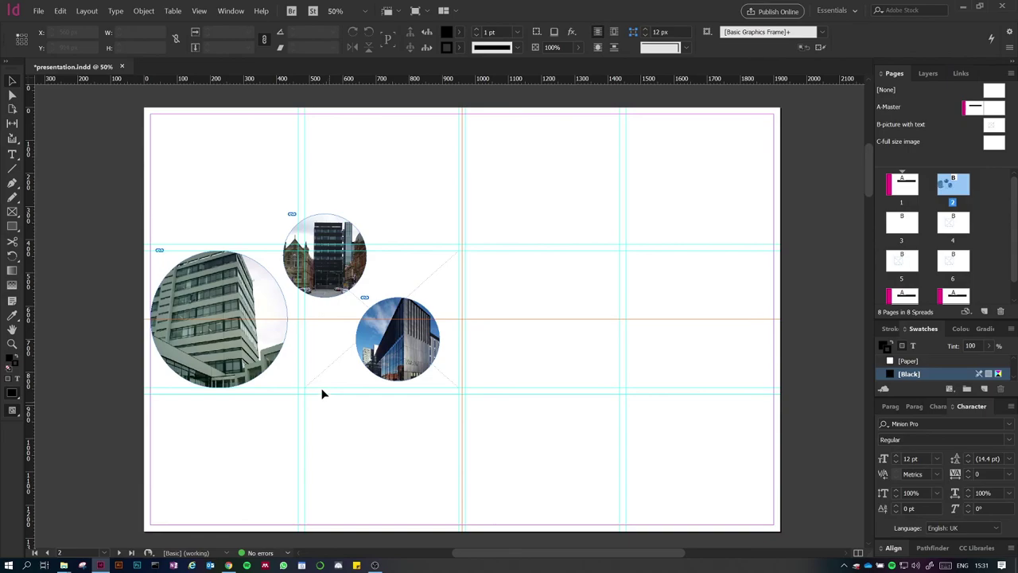
click(239, 283)
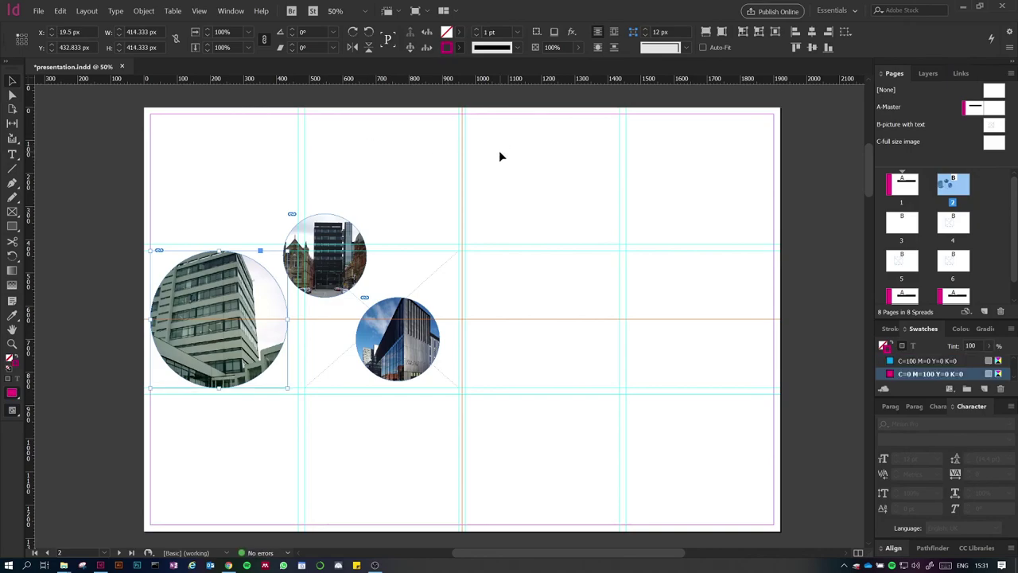
click(477, 29)
click(477, 29)
click(477, 29)
click(477, 29)
click(477, 29)
click(477, 30)
click(477, 29)
click(477, 30)
click(477, 29)
click(477, 30)
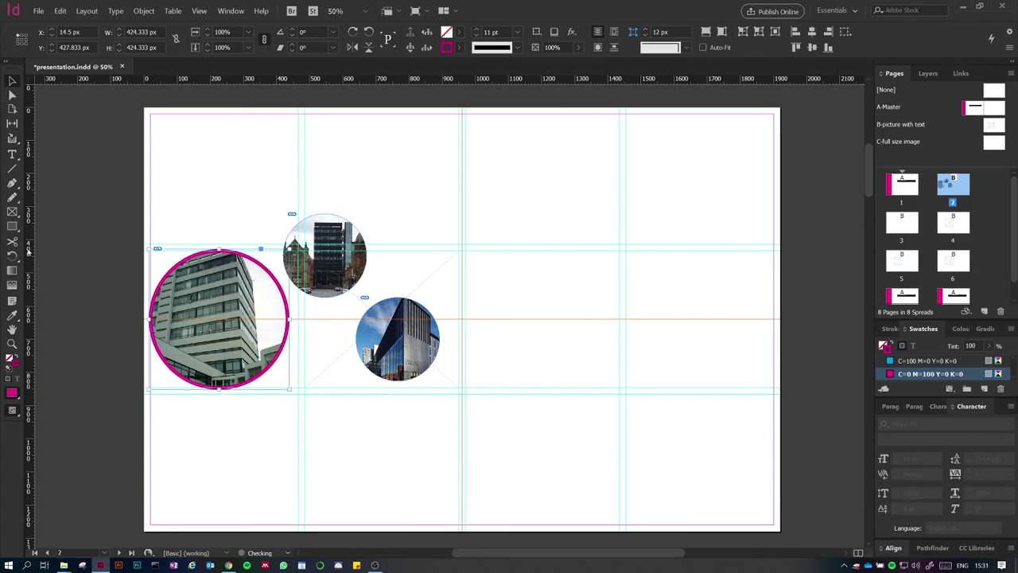
click(251, 435)
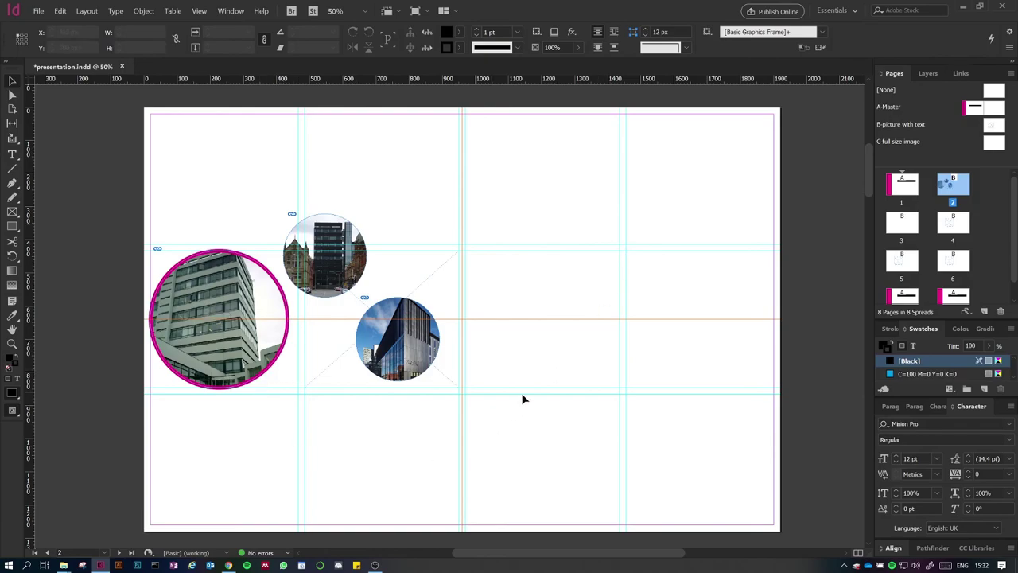
key(w)
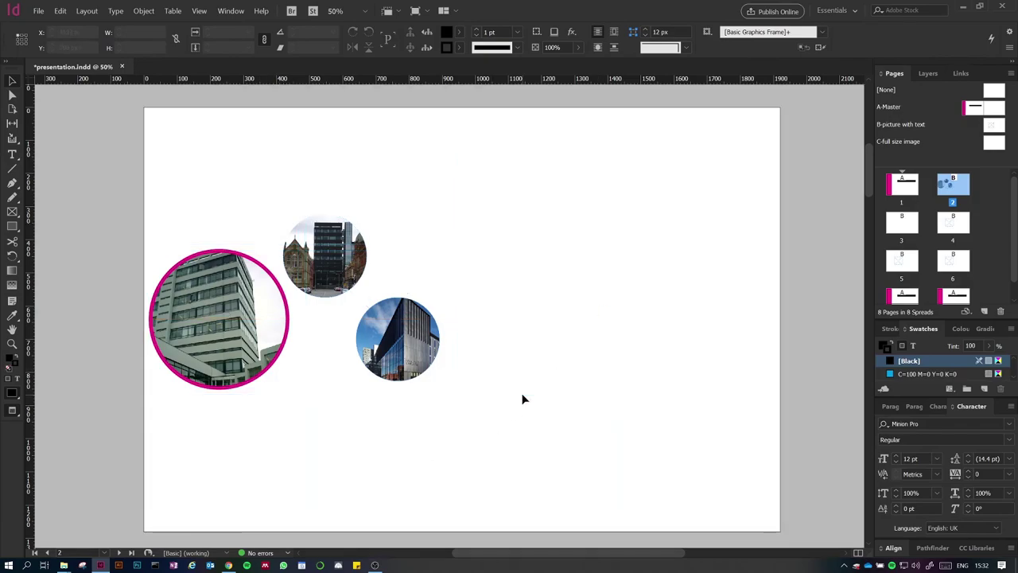